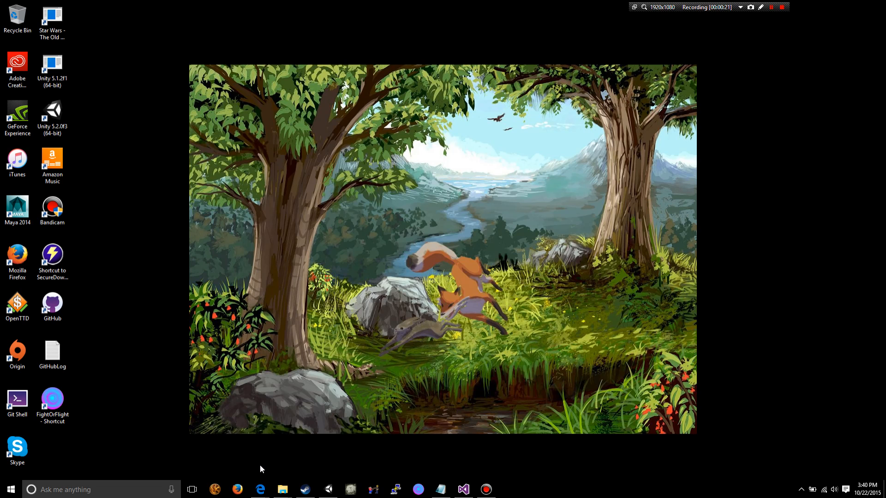
pyautogui.moveTo(263, 495)
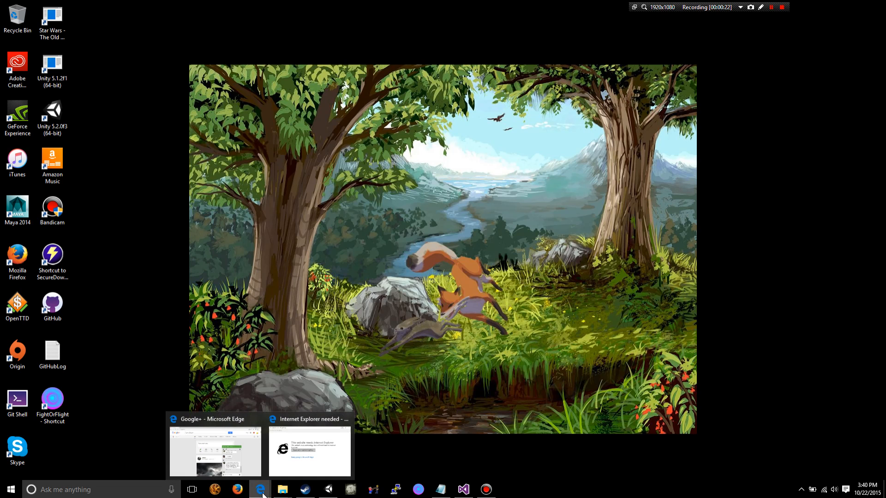
pyautogui.click(349, 420)
pyautogui.click(263, 441)
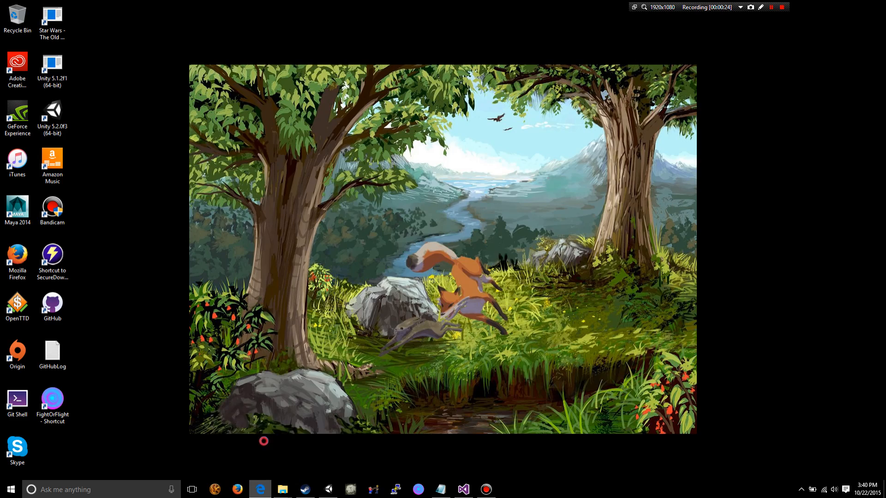
pyautogui.click(125, 26)
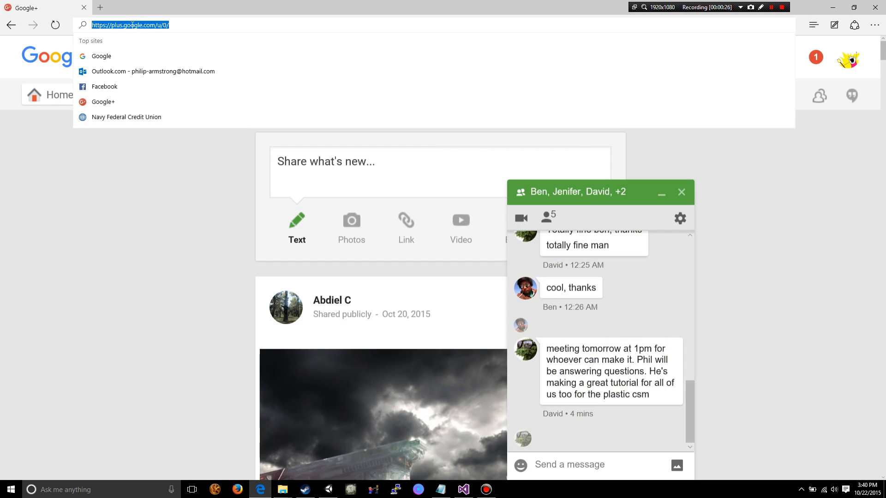
pyautogui.write('www.google.c')
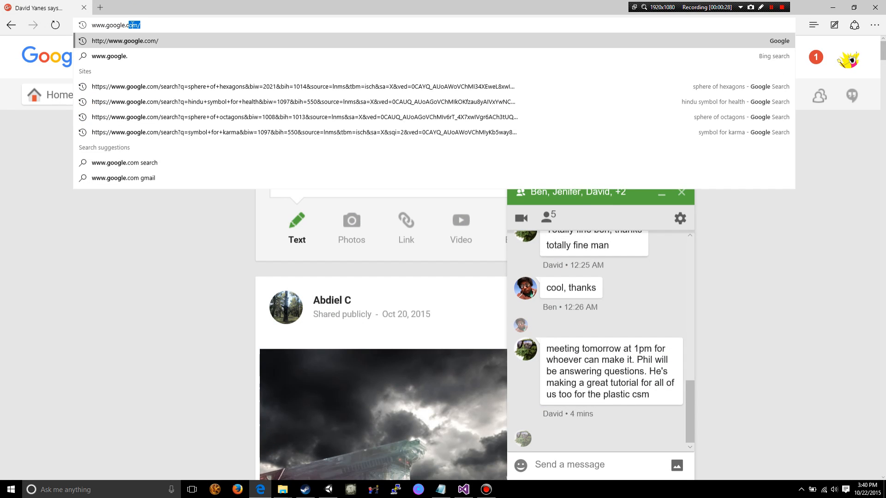
pyautogui.press('Return')
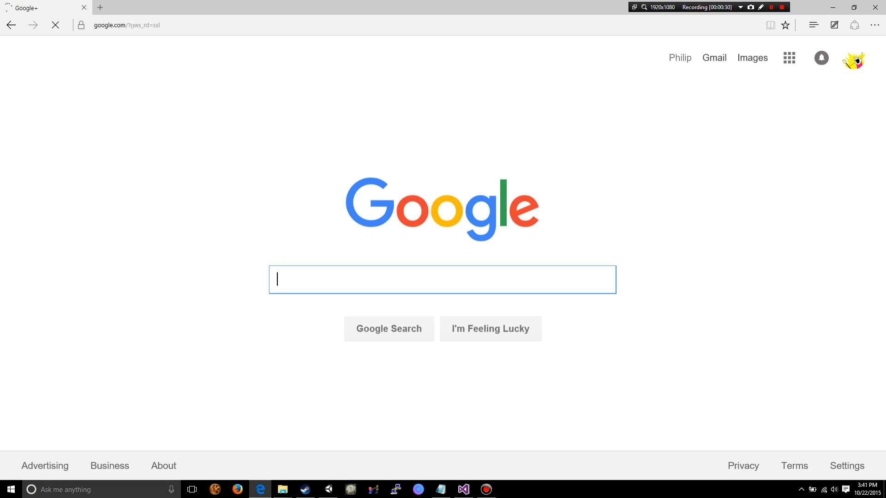
# - Search Google for plasticscm and open the official Plastic SCM website from the results
pyautogui.write('plasti')
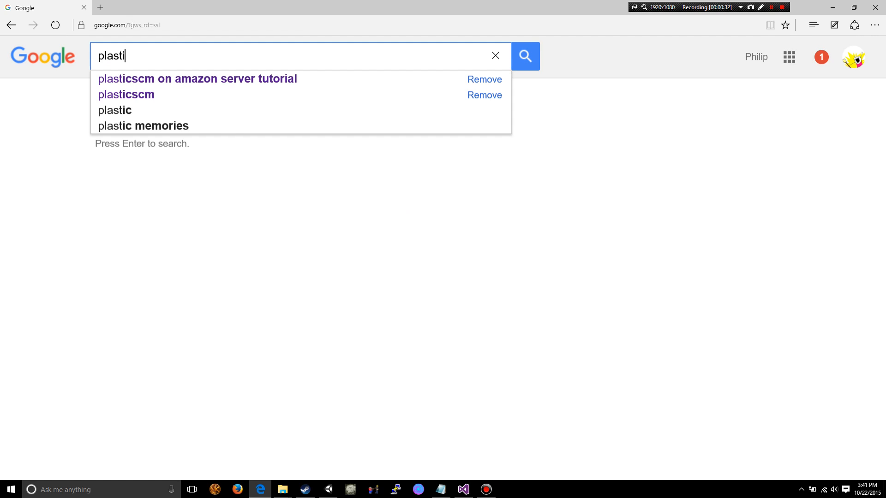
pyautogui.write('cscm')
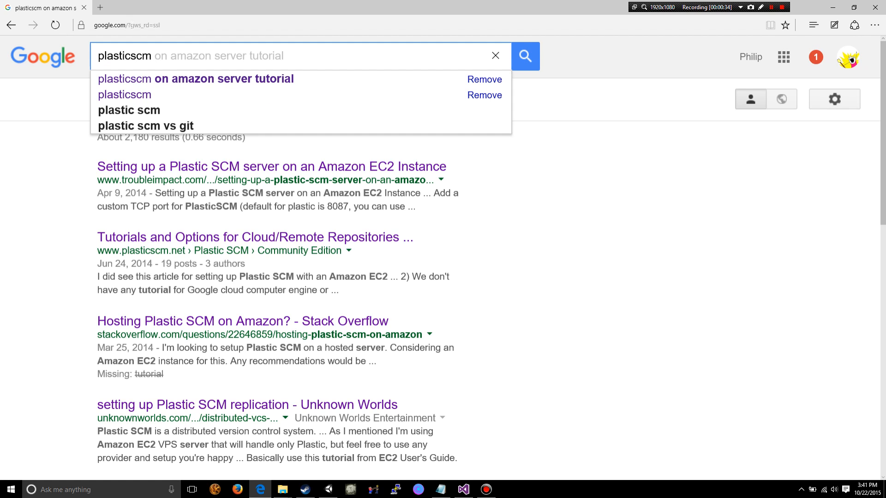
pyautogui.press('Return')
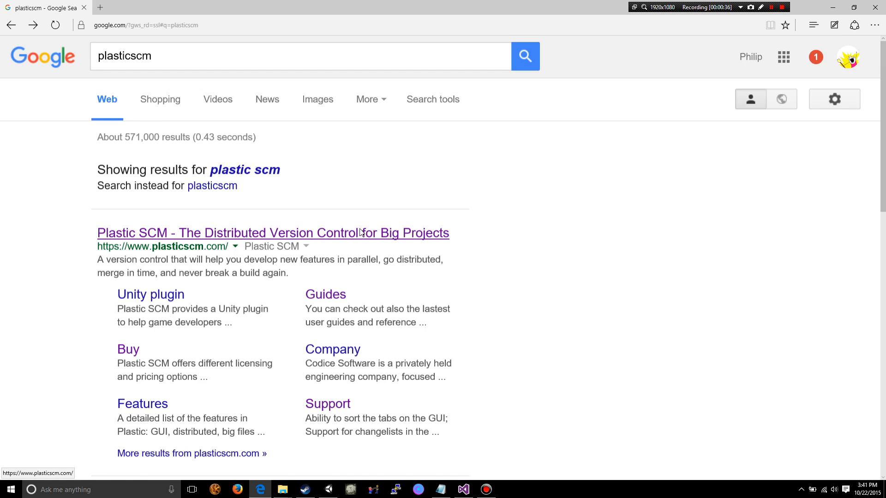
pyautogui.scroll(-1, 396, 235)
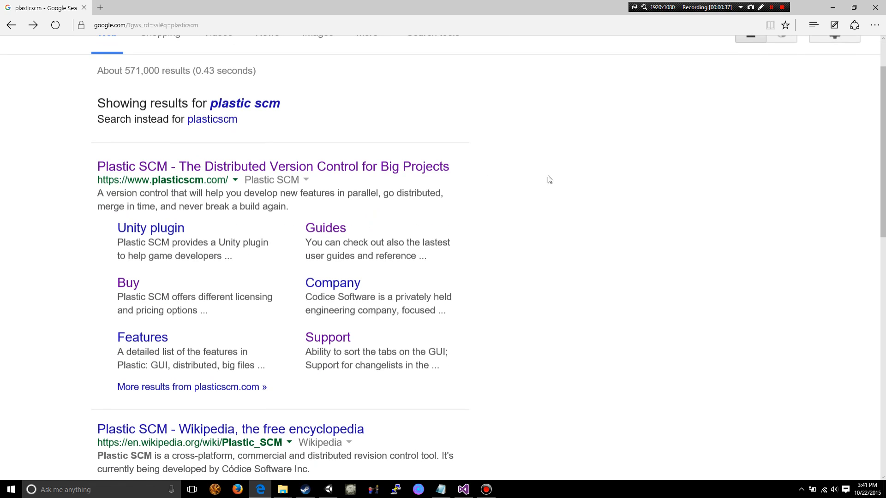
pyautogui.click(146, 166)
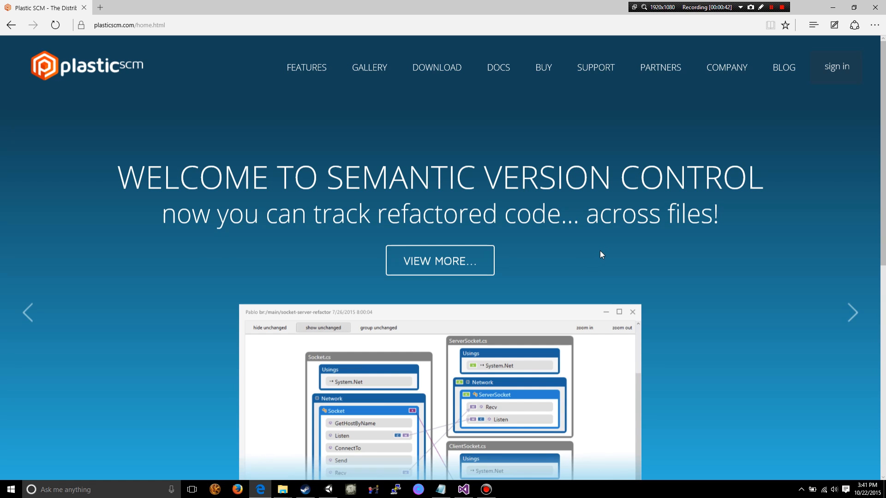
# - Go to the Plastic SCM download page and look through the full list of Windows installers for version 5.4.16.698
pyautogui.click(441, 70)
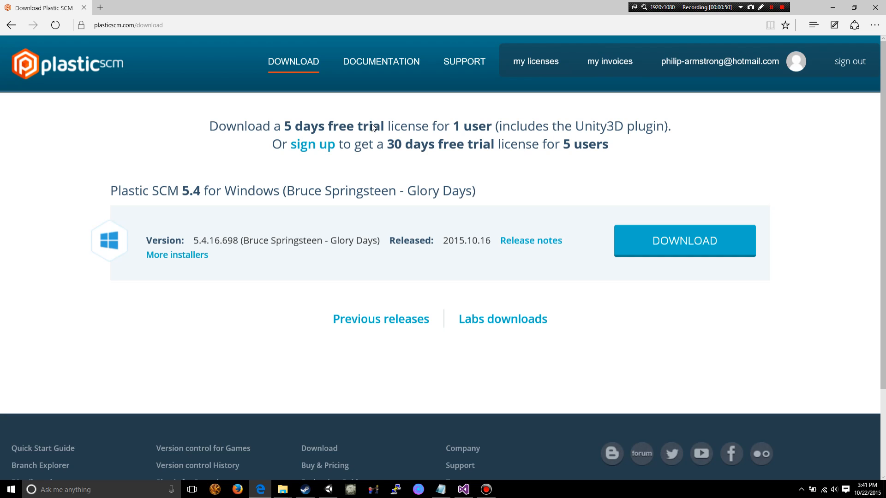
pyautogui.click(170, 258)
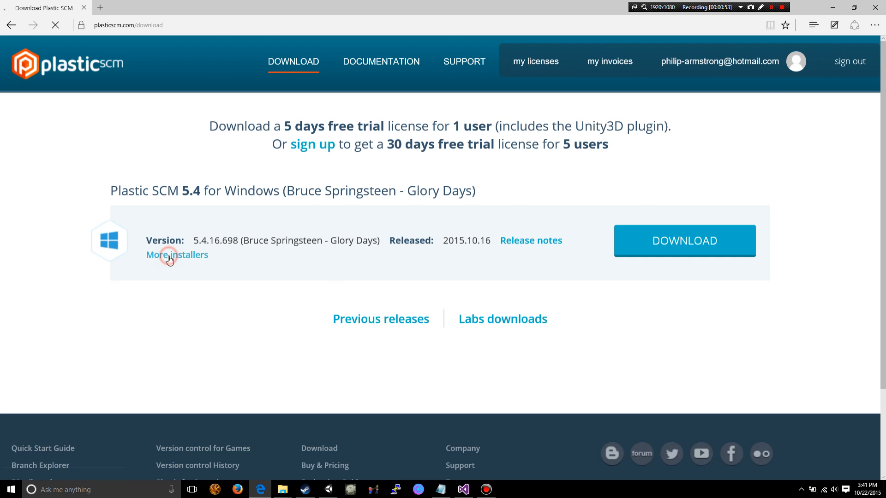
pyautogui.hotkey('alt', 'Left')
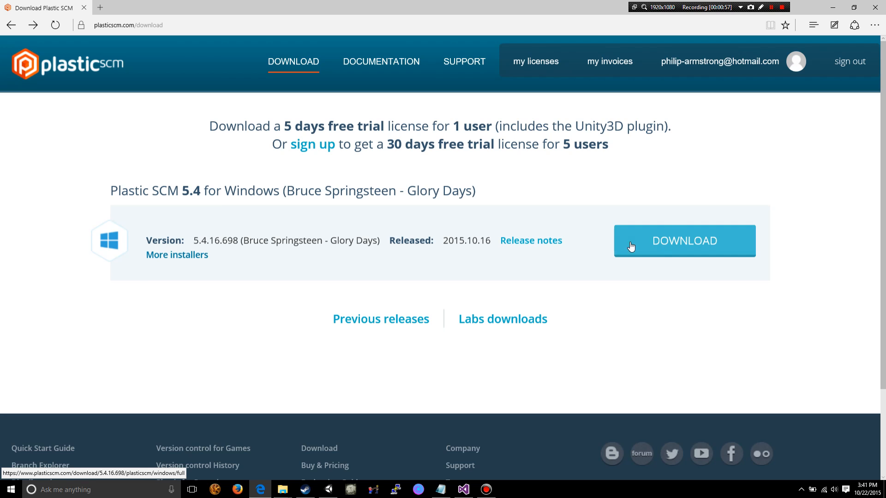
pyautogui.click(162, 258)
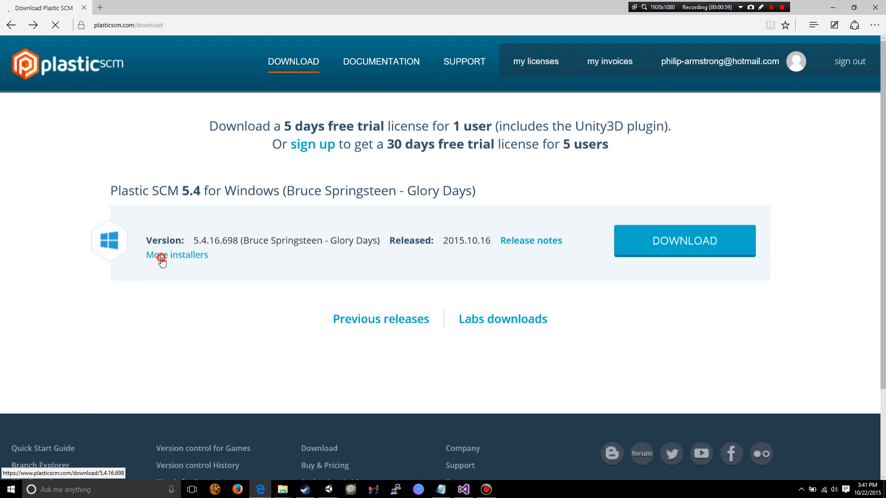
pyautogui.scroll(-2, 194, 244)
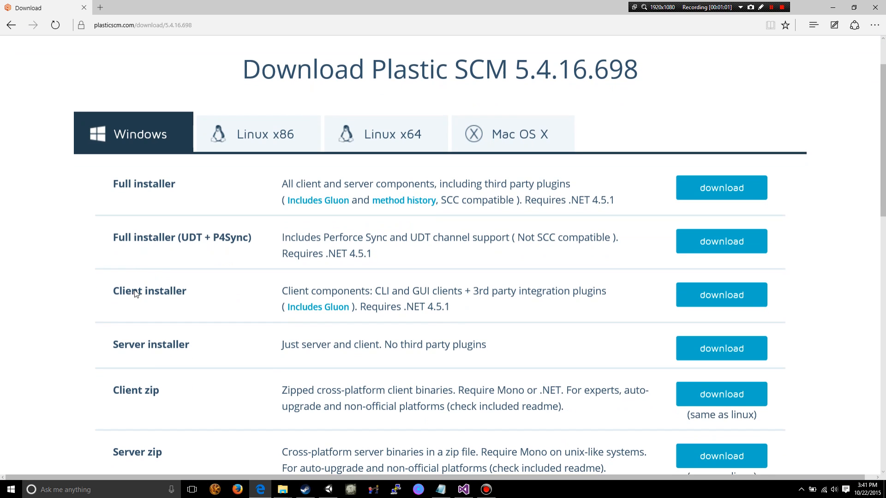
pyautogui.scroll(-2, 127, 300)
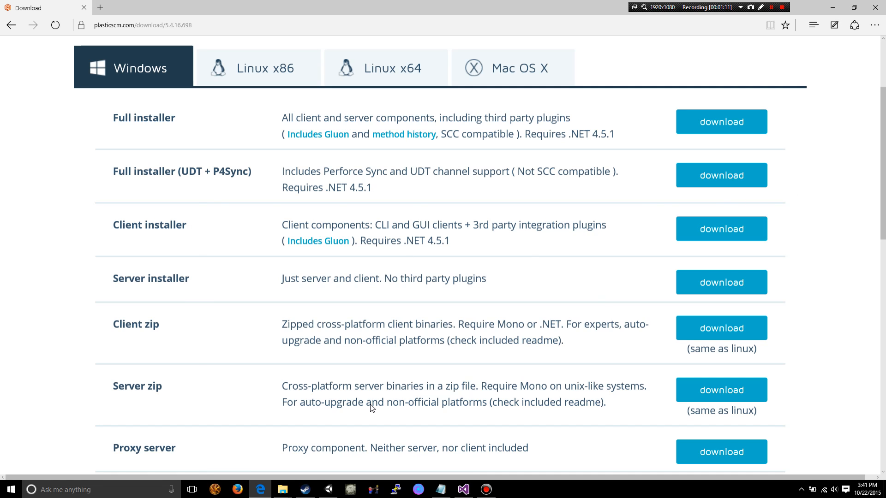
# - Search Windows for plastic, launch the Client configuration wizard, and minimize the browser behind it
pyautogui.click(77, 488)
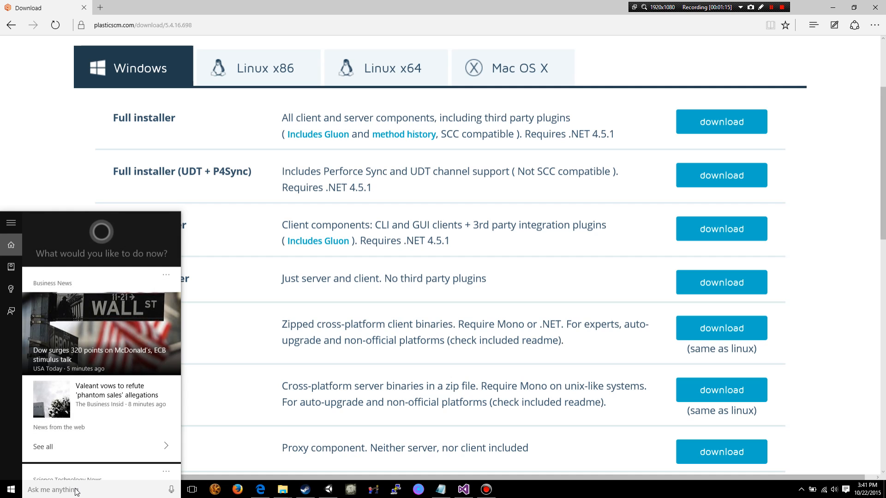
pyautogui.write('splast')
pyautogui.press('BackSpace')
pyautogui.press('BackSpace')
pyautogui.press('BackSpace')
pyautogui.press('BackSpace')
pyautogui.press('BackSpace')
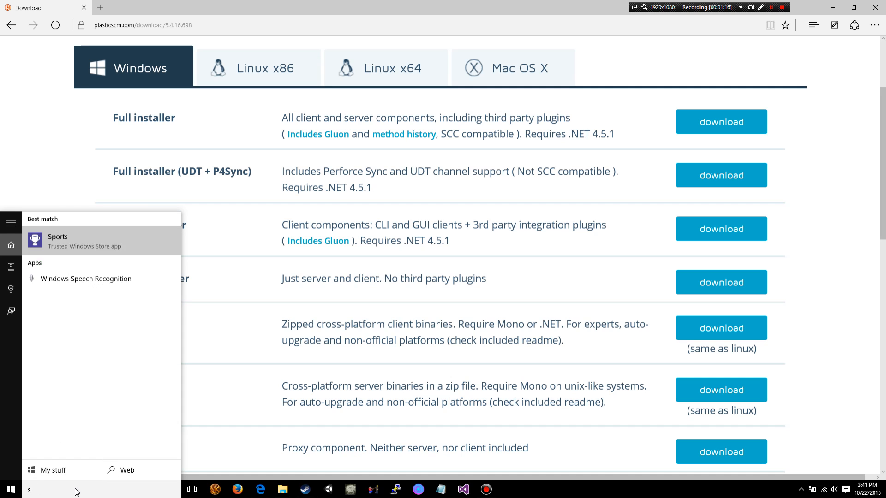
pyautogui.press('BackSpace')
pyautogui.write('plastic')
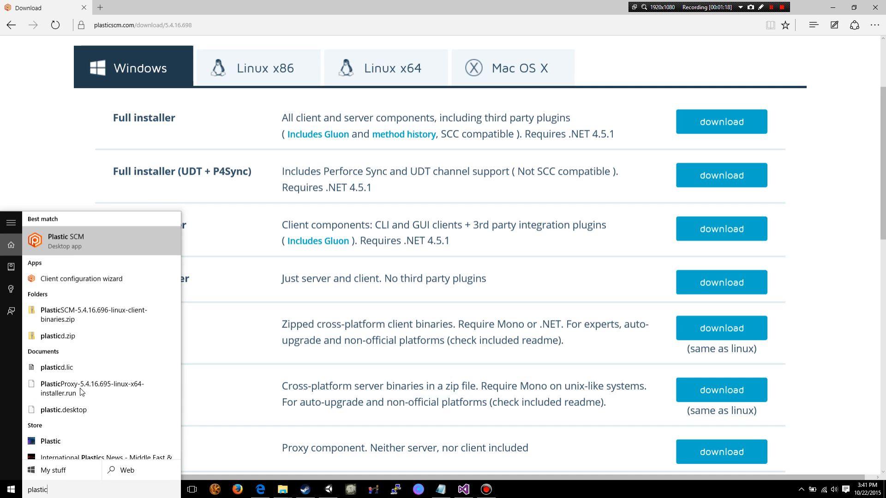
pyautogui.click(114, 279)
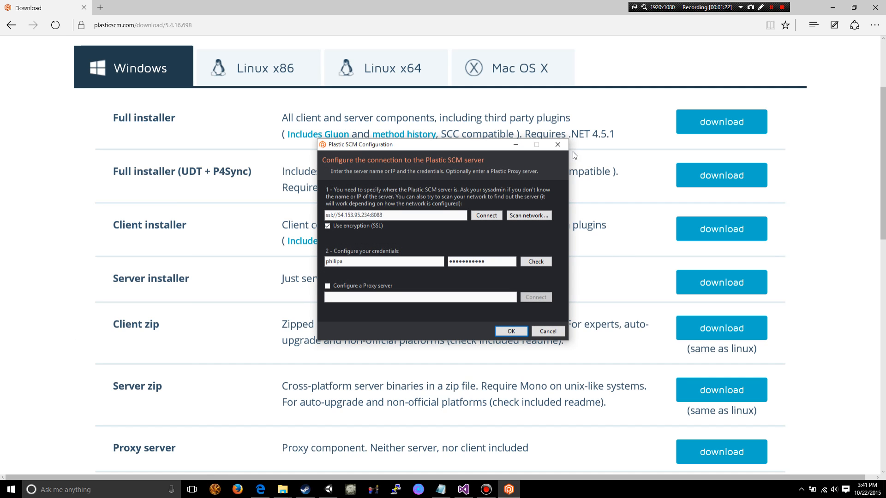
pyautogui.click(834, 9)
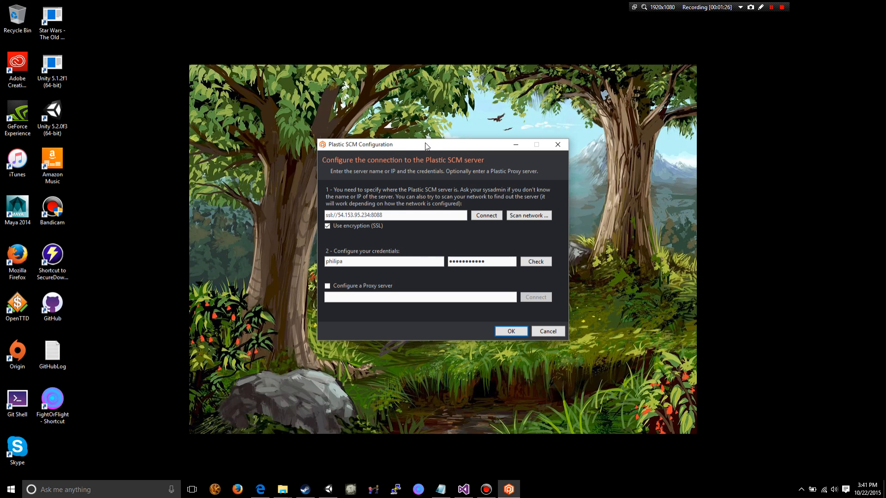
pyautogui.moveTo(433, 147); pyautogui.dragTo(436, 138)
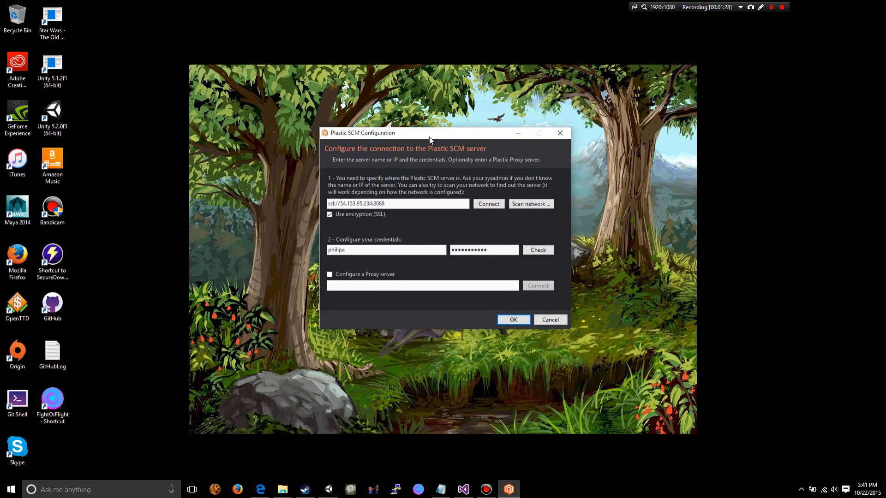
# - Turn SSL encryption off and back on for the server connection, examining the server address and its port
pyautogui.moveTo(401, 203); pyautogui.dragTo(322, 205)
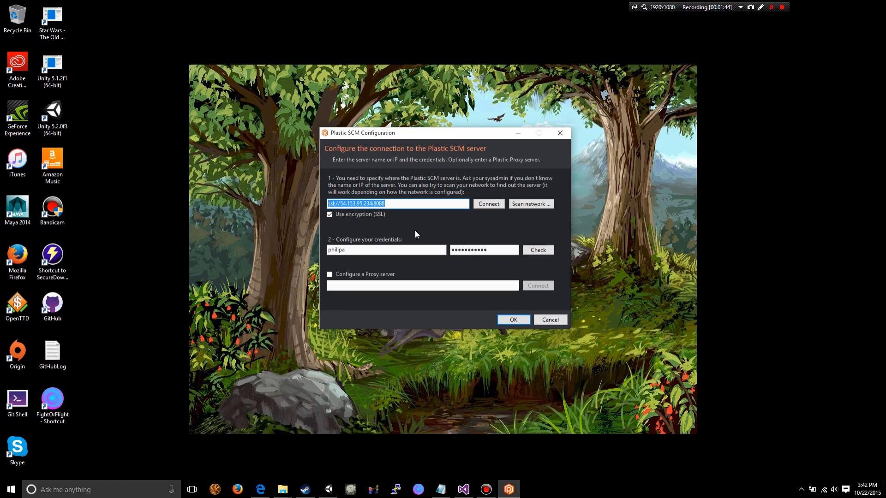
pyautogui.click(336, 214)
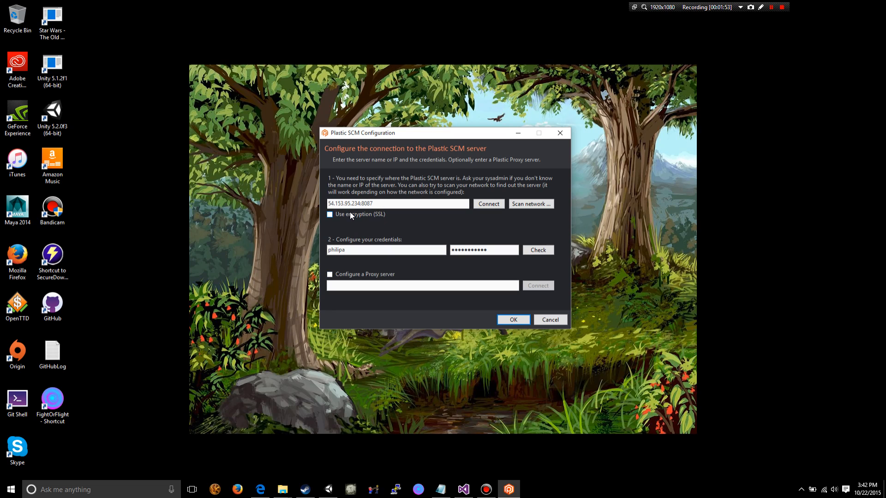
pyautogui.click(329, 214)
pyautogui.moveTo(435, 204); pyautogui.dragTo(330, 204)
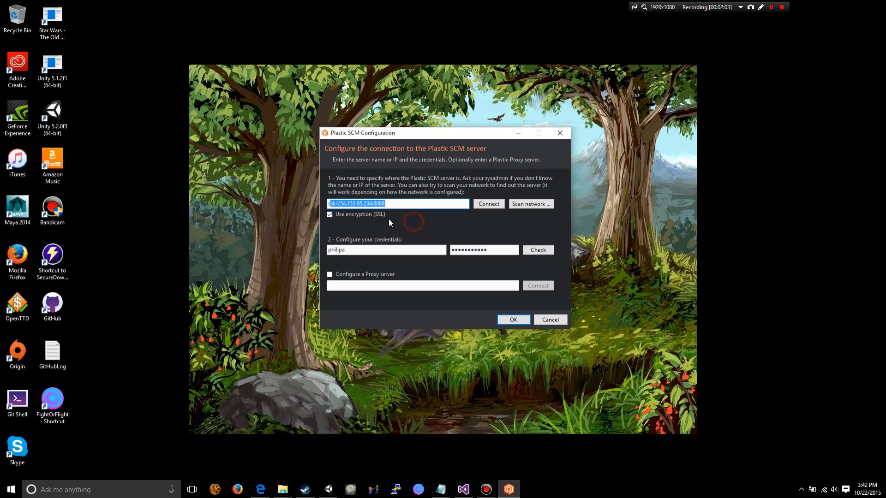
pyautogui.click(408, 207)
pyautogui.click(392, 202)
pyautogui.moveTo(402, 202); pyautogui.dragTo(376, 203)
# - Scan the network for available Plastic SCM servers and close the list without choosing one
pyautogui.click(522, 206)
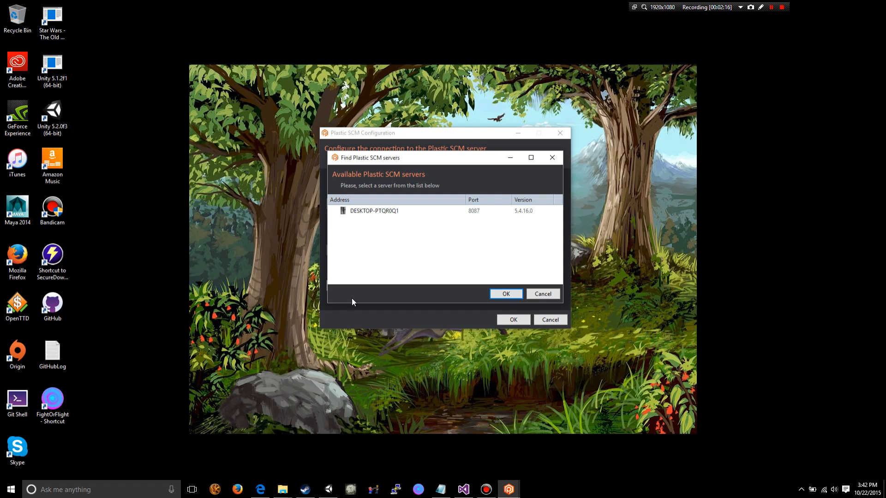
pyautogui.click(538, 294)
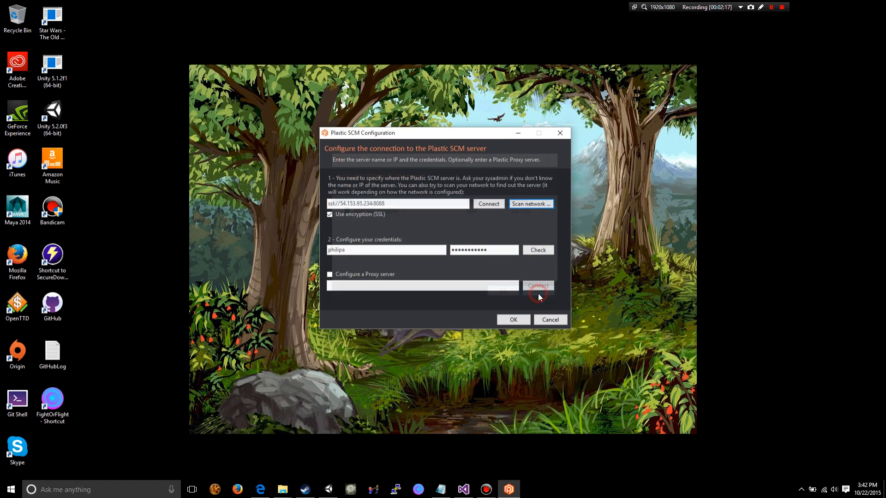
pyautogui.click(529, 206)
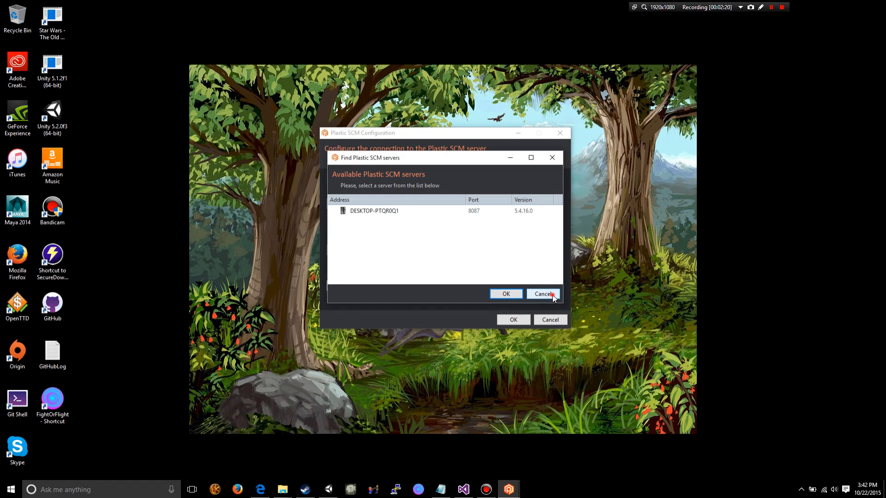
pyautogui.click(536, 293)
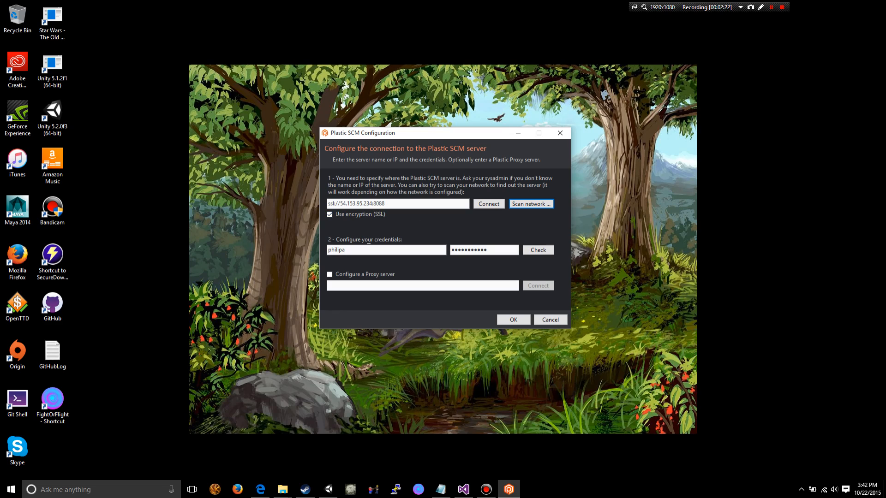
# - Check the user credentials against the server, accepting the certificate hostname mismatch, and save the connection configuration
pyautogui.moveTo(392, 251); pyautogui.dragTo(322, 253)
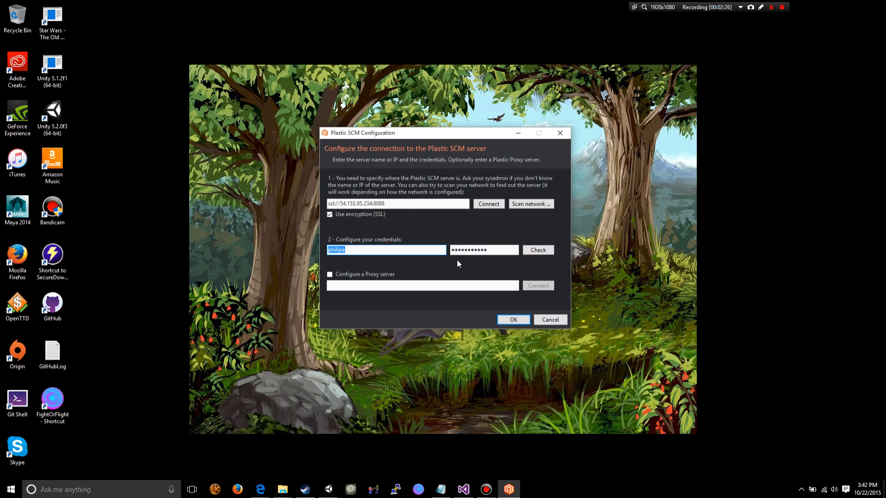
pyautogui.click(475, 250)
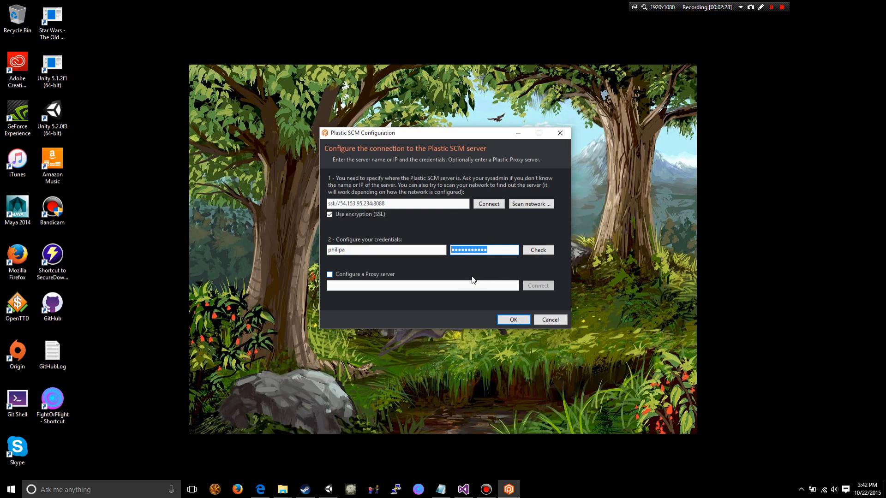
pyautogui.click(540, 250)
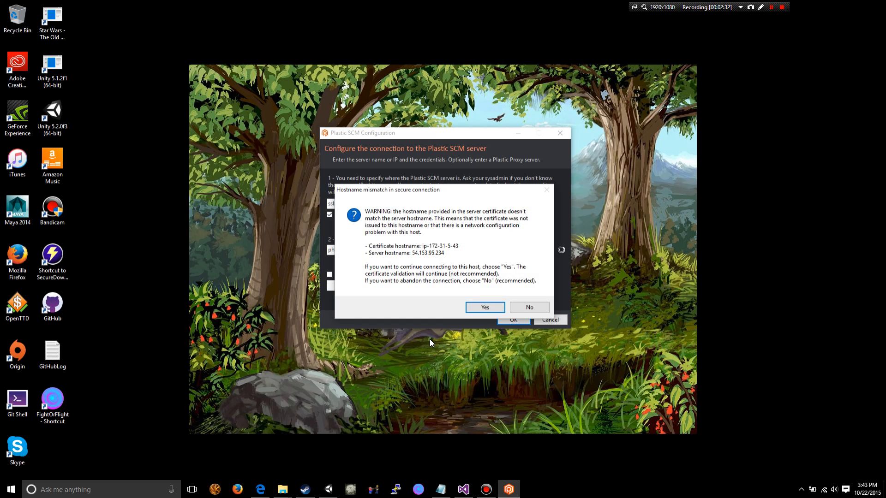
pyautogui.moveTo(389, 189); pyautogui.dragTo(385, 148)
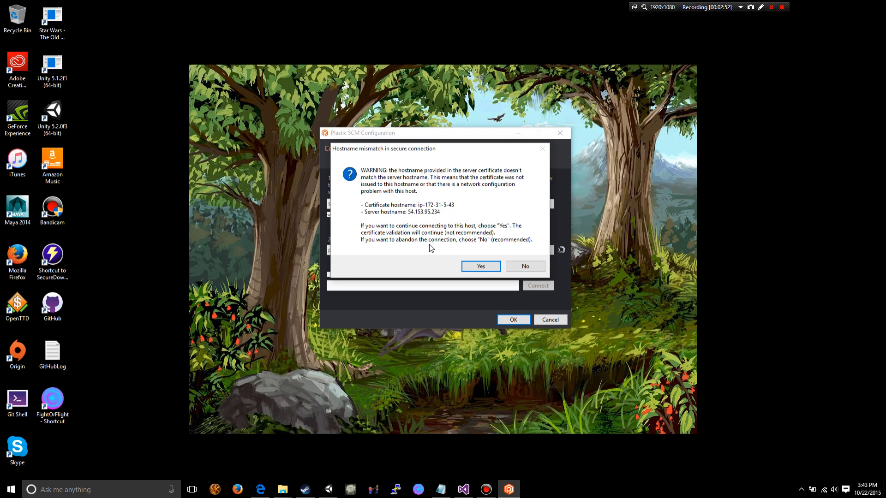
pyautogui.click(473, 266)
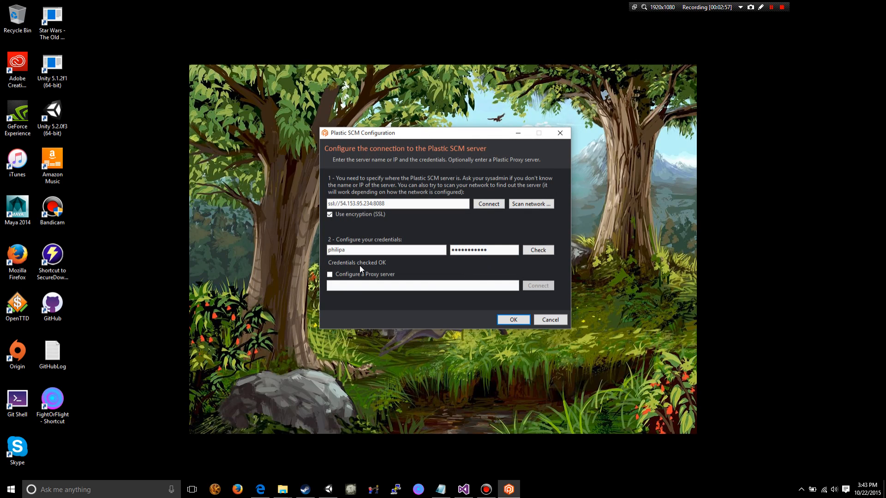
pyautogui.click(512, 321)
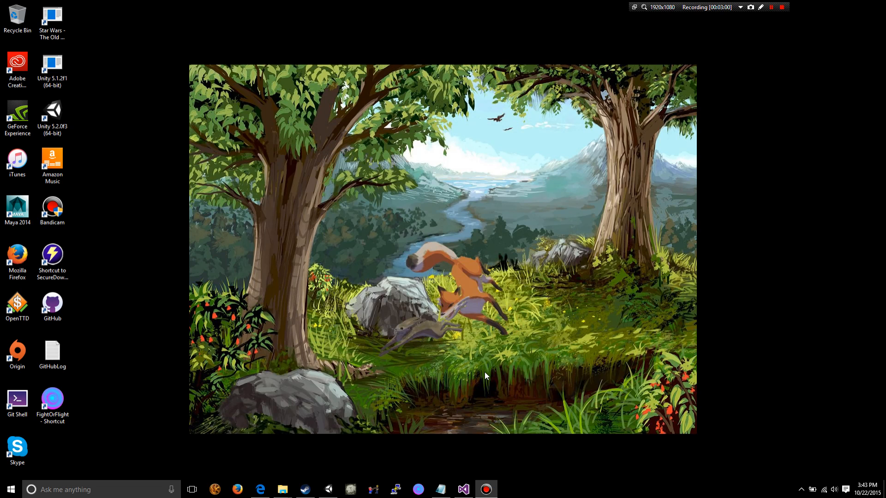
# - Search Windows for plastic, launch Plastic SCM, and accept every certificate hostname mismatch to continue connecting to the server
pyautogui.click(100, 492)
pyautogui.write('pl')
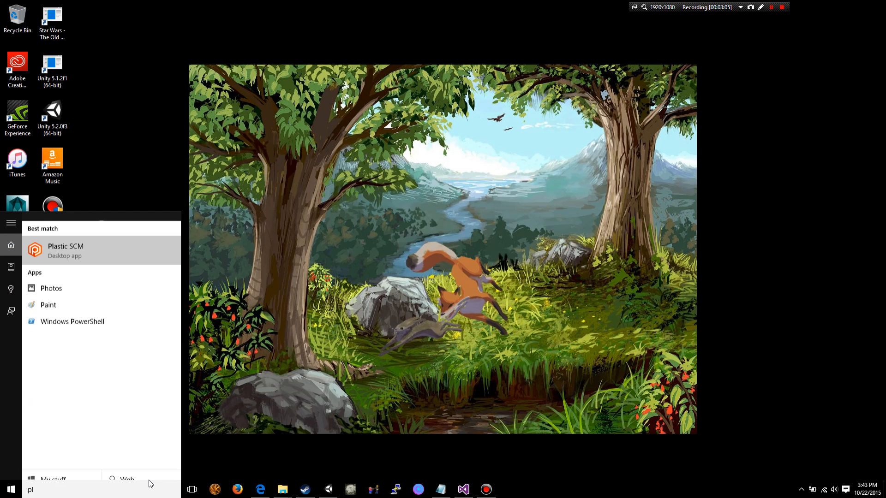
pyautogui.write('astic')
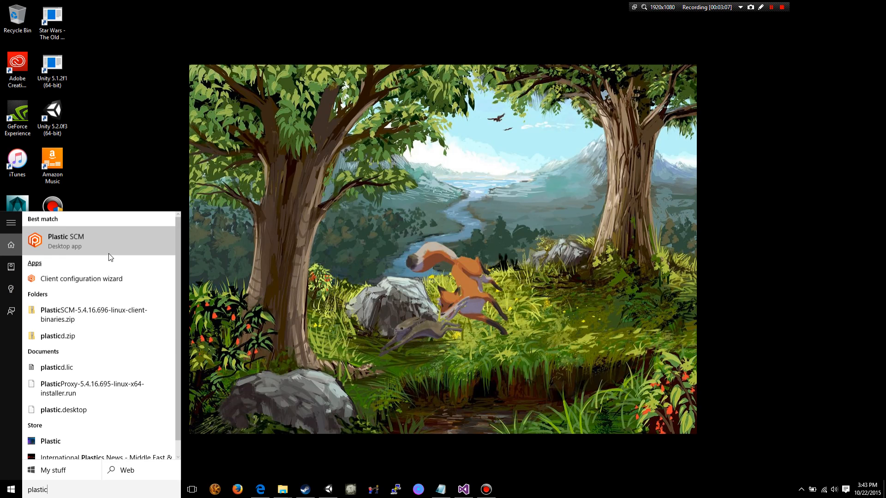
pyautogui.click(110, 250)
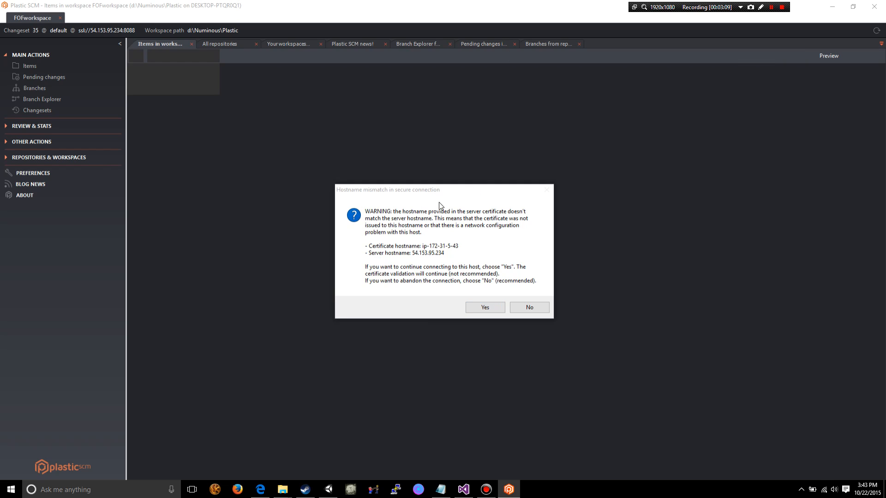
pyautogui.click(492, 306)
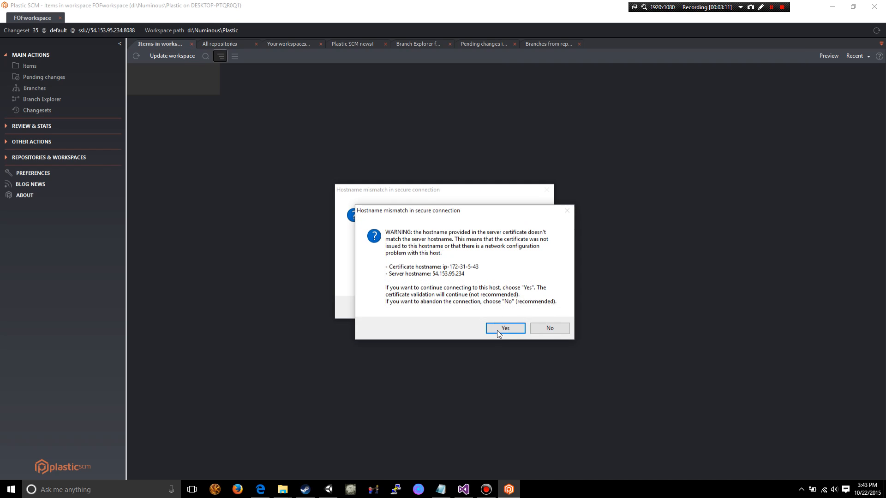
pyautogui.click(493, 329)
pyautogui.click(487, 308)
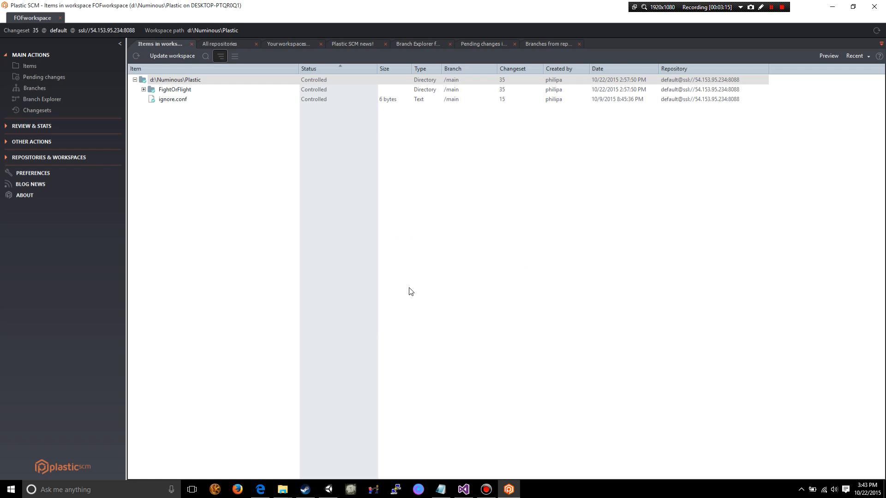
# - Collapse and expand the d:\Numinous\Plastic root to examine the workspace items, and leave the root collapsed
pyautogui.click(135, 80)
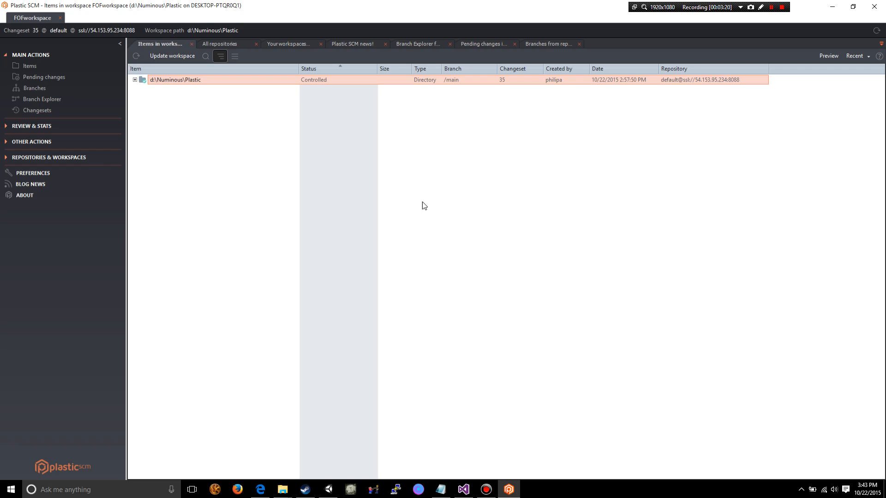
pyautogui.click(134, 80)
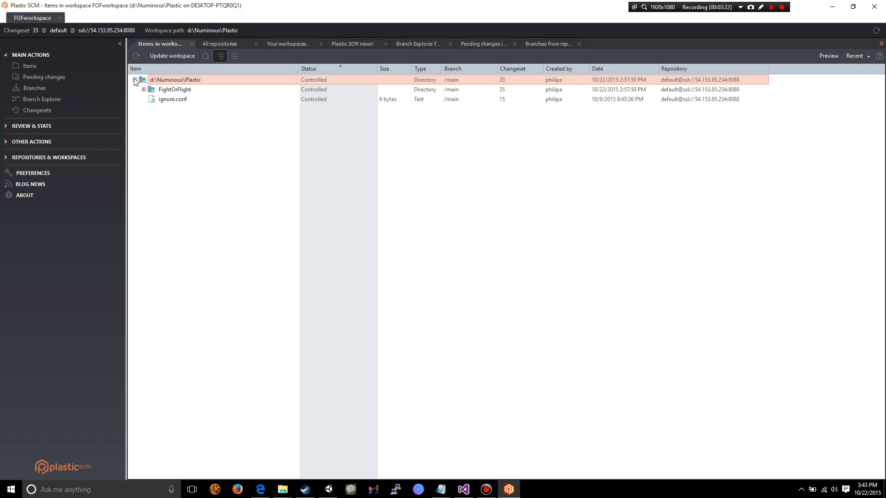
pyautogui.click(135, 80)
# - List all repositories on the server, examine them, and select the default repository
pyautogui.click(30, 157)
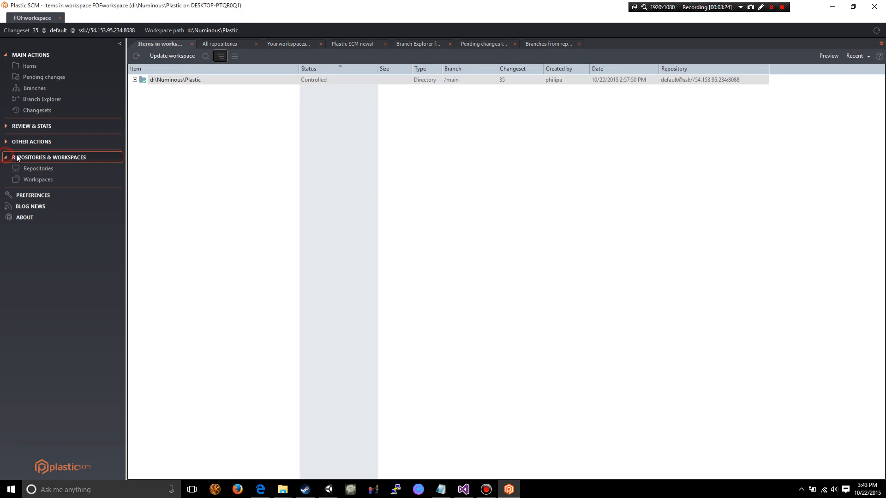
pyautogui.click(29, 168)
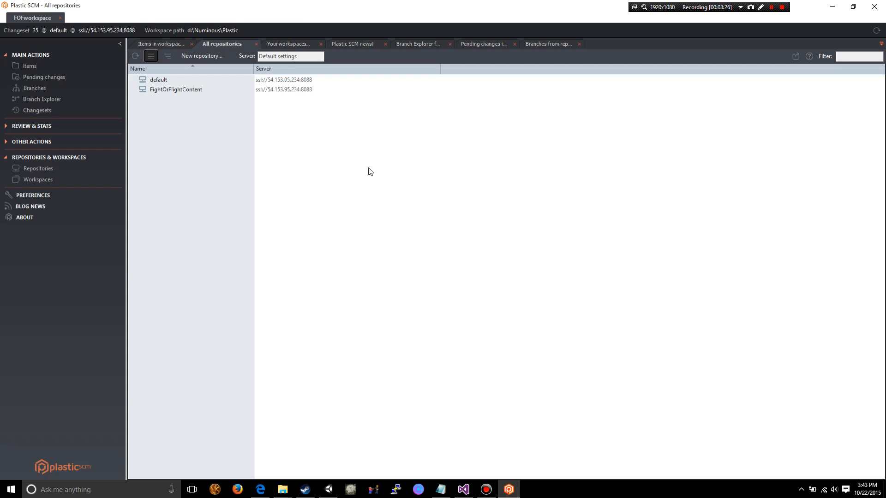
pyautogui.click(164, 81)
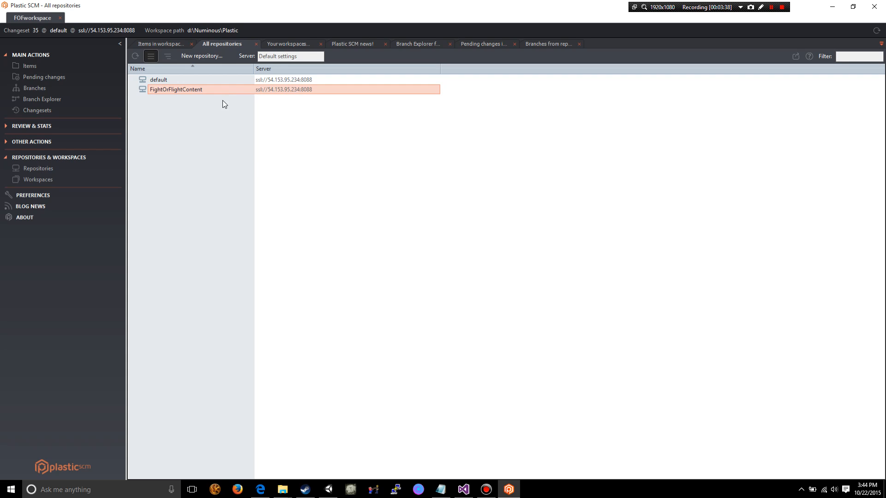
pyautogui.click(165, 79)
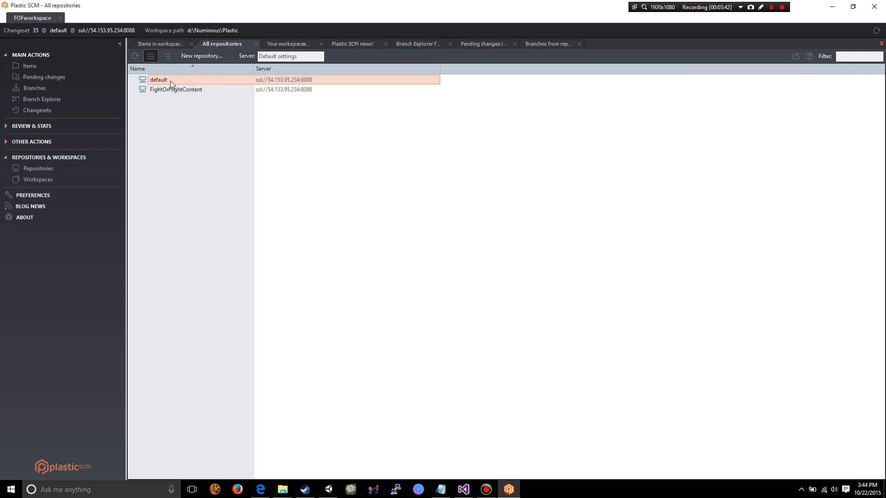
# - Begin creating a workspace for the default repository, try a name starting with Fight, and clear the workspace name
pyautogui.rightClick(165, 82)
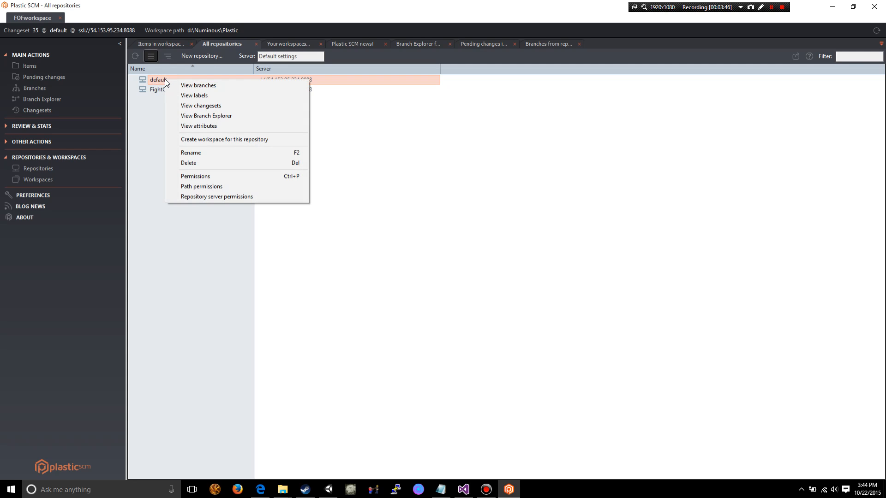
pyautogui.click(200, 140)
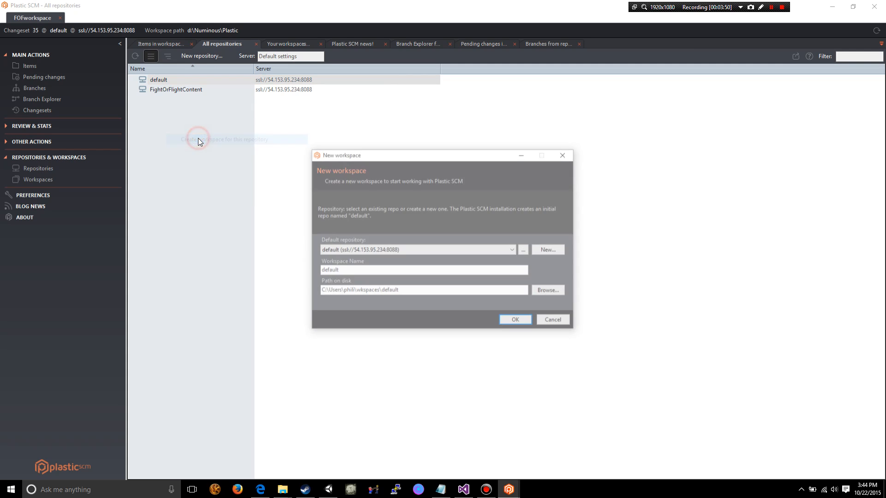
pyautogui.moveTo(407, 159); pyautogui.dragTo(359, 108)
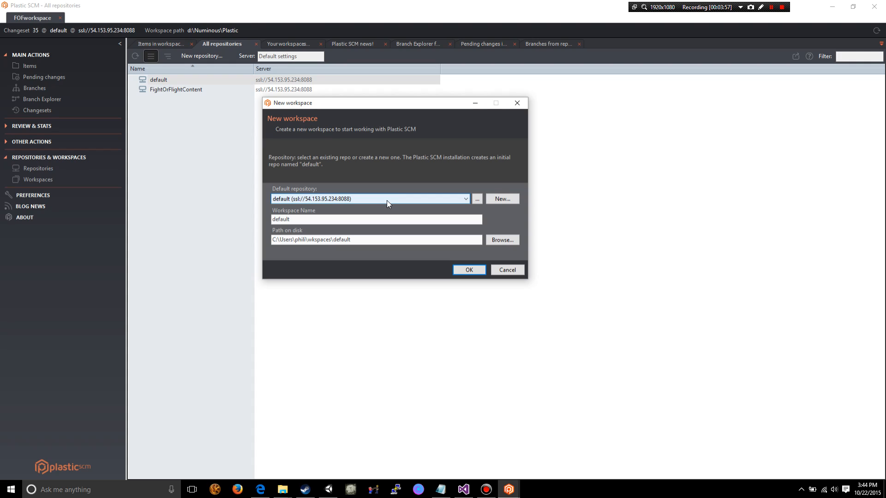
pyautogui.doubleClick(317, 218)
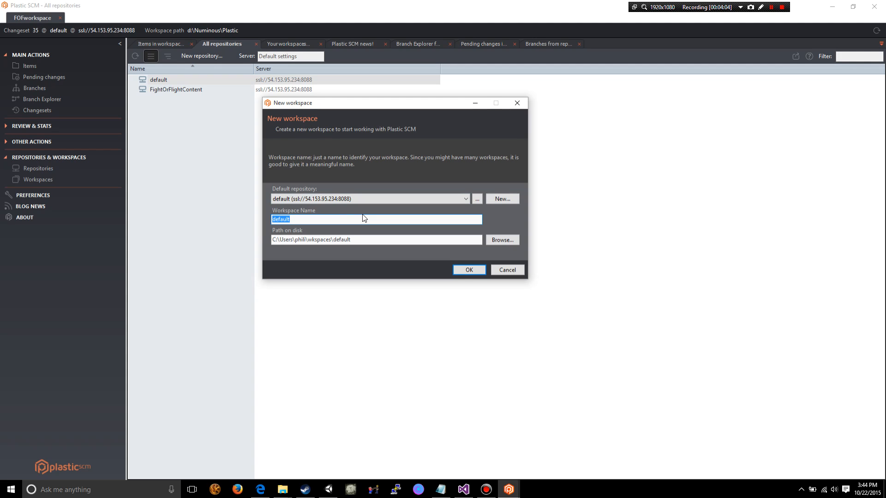
pyautogui.write('Fight')
pyautogui.press('BackSpace')
pyautogui.press('BackSpace')
pyautogui.press('BackSpace')
pyautogui.press('BackSpace')
pyautogui.press('BackSpace')
pyautogui.press('BackSpace')
pyautogui.press('BackSpace')
pyautogui.press('BackSpace')
pyautogui.press('BackSpace')
pyautogui.press('BackSpace')
pyautogui.press('BackSpace')
pyautogui.press('BackSpace')
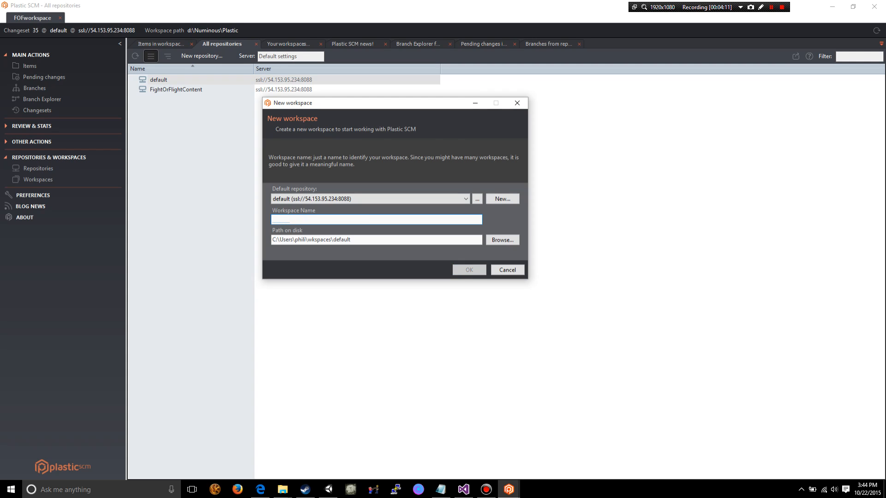
# - Browse the D: drive and choose the Plastic folder inside Numinous as the new workspace's path on disk
pyautogui.click(502, 240)
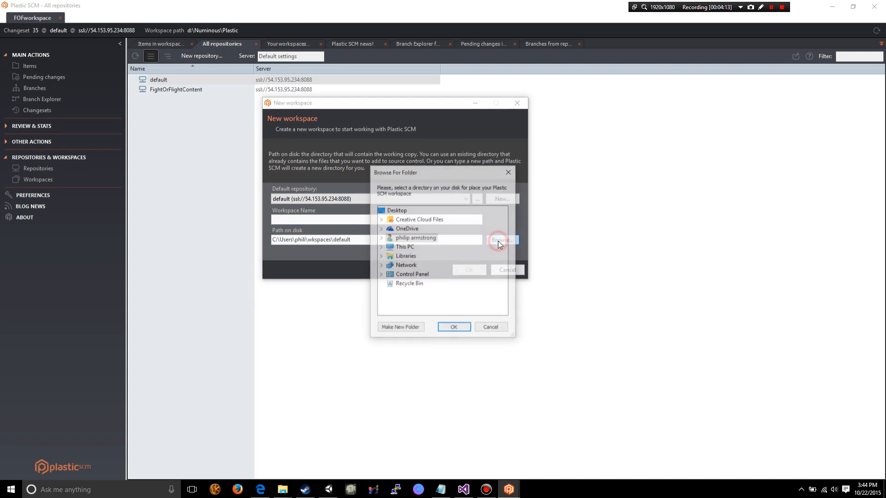
pyautogui.moveTo(401, 146); pyautogui.dragTo(376, 120)
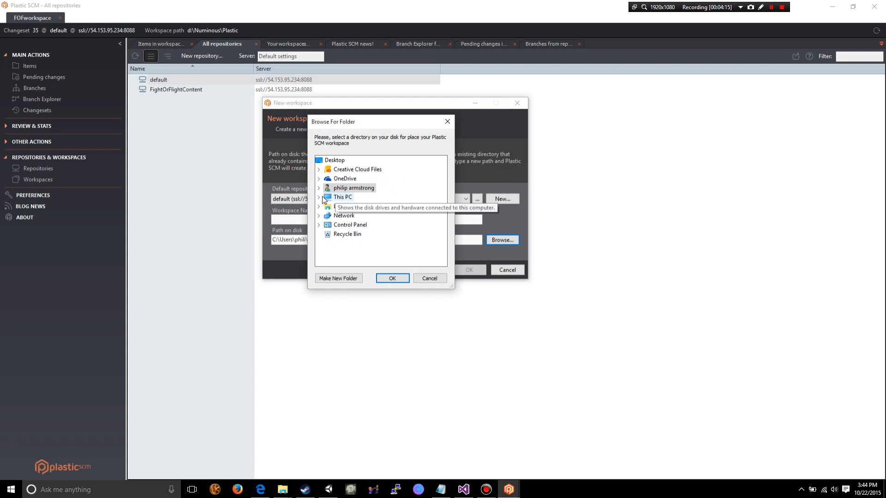
pyautogui.click(319, 197)
pyautogui.scroll(-2, 370, 221)
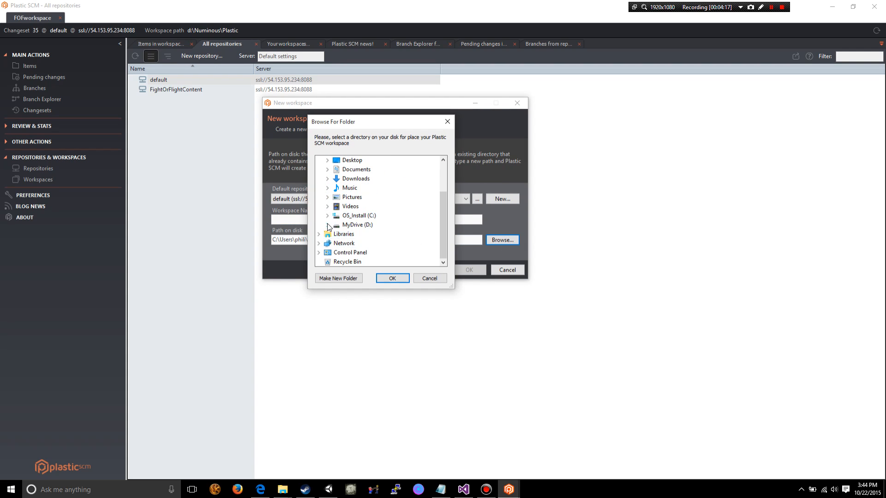
pyautogui.click(327, 224)
pyautogui.scroll(-3, 418, 219)
pyautogui.scroll(-2, 418, 220)
pyautogui.scroll(1, 417, 224)
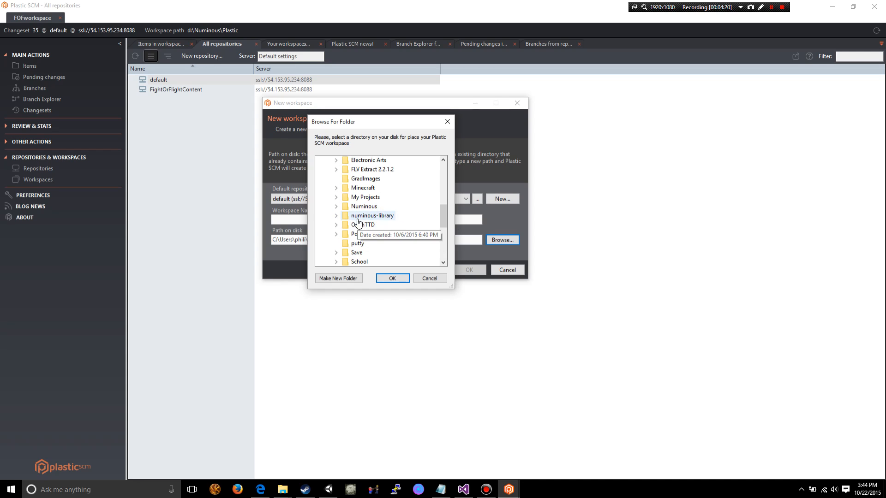
pyautogui.click(335, 206)
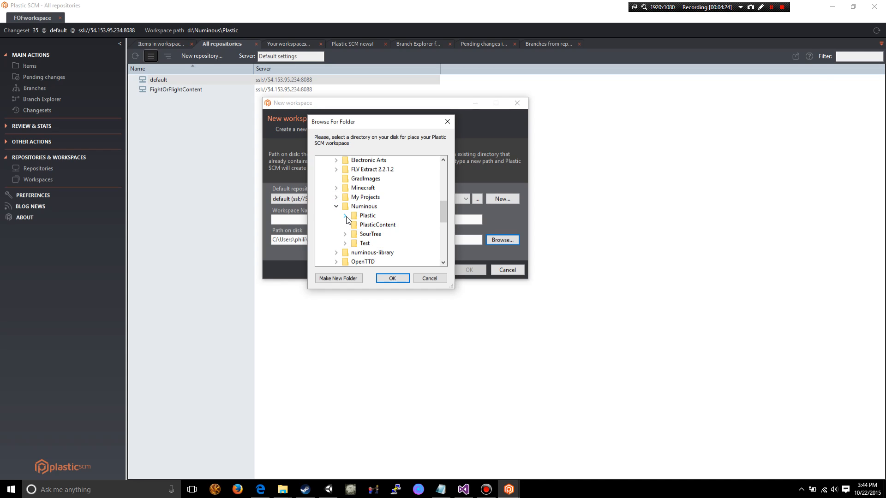
pyautogui.click(345, 215)
pyautogui.click(354, 225)
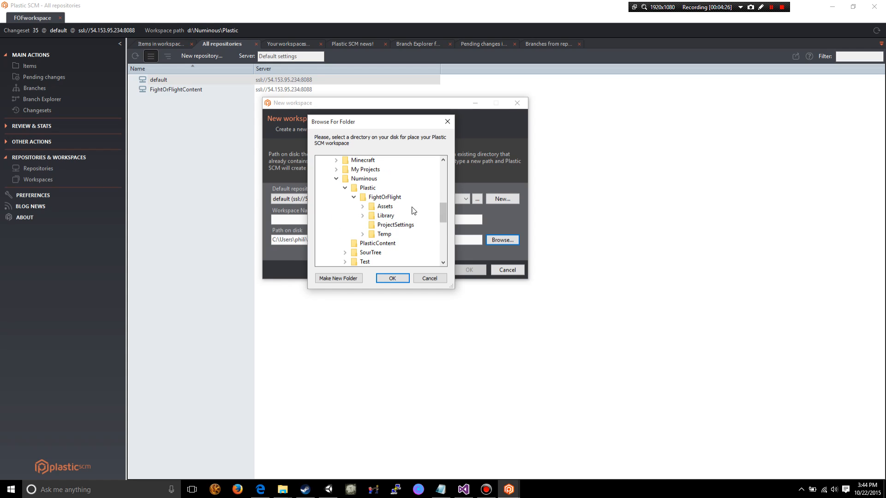
pyautogui.click(354, 197)
pyautogui.click(367, 188)
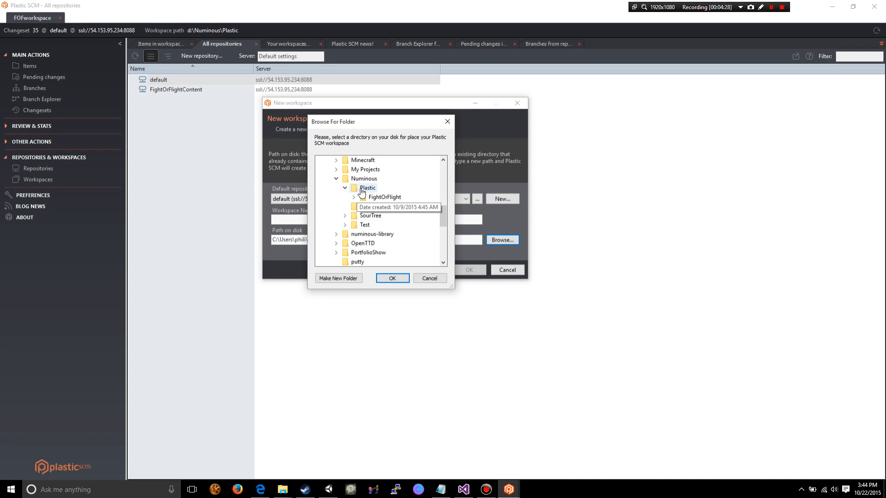
pyautogui.click(393, 279)
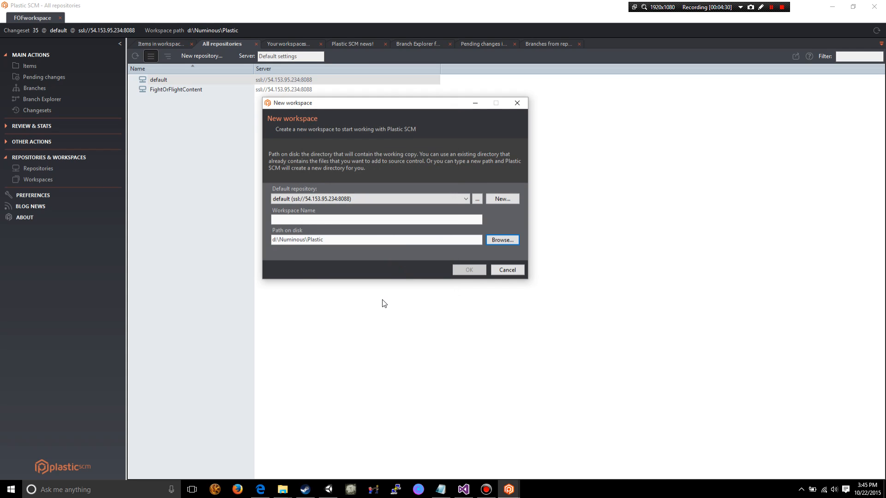
# - Extend the new workspace's path on disk to d:\Numinous\Plastic\FightOrFlight
pyautogui.click(348, 239)
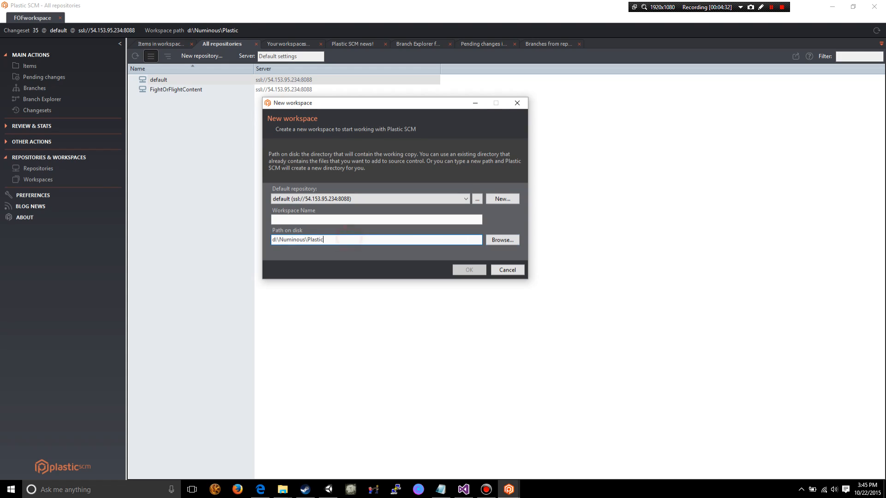
pyautogui.write('\\')
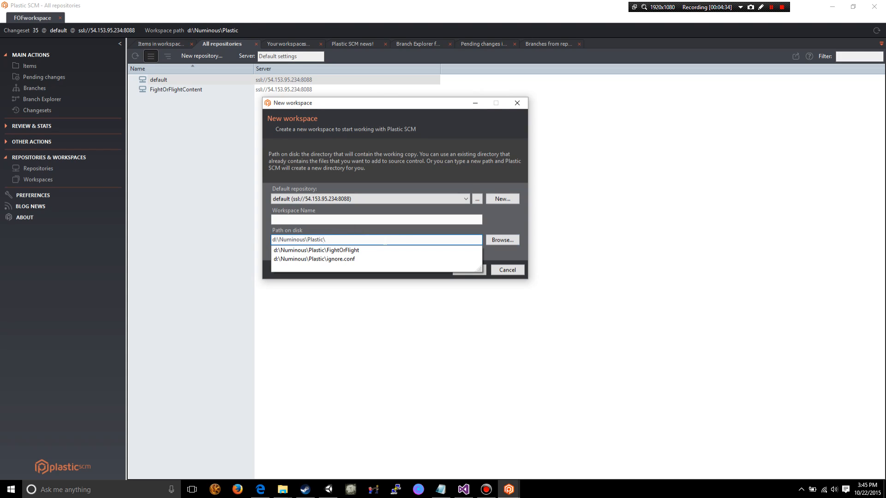
pyautogui.click(363, 250)
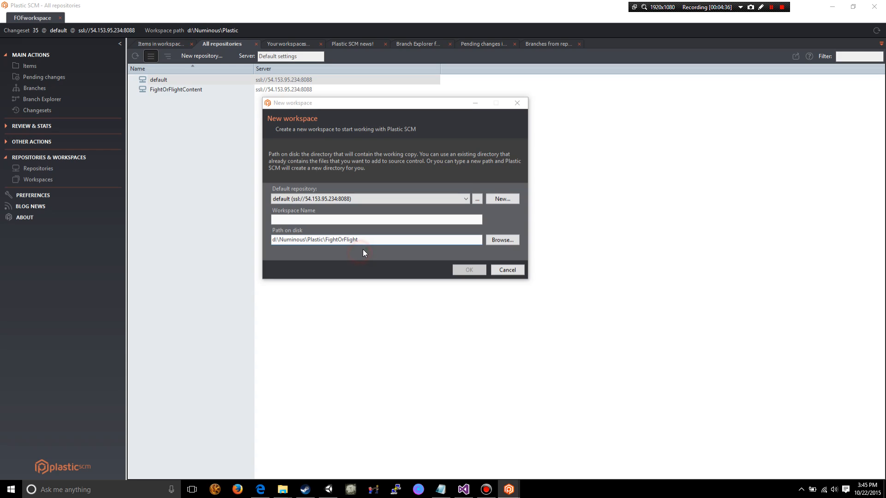
pyautogui.click(417, 236)
# - Enter ddsafsdf as a placeholder workspace name, review the path on disk, and cancel creating the workspace
pyautogui.click(353, 219)
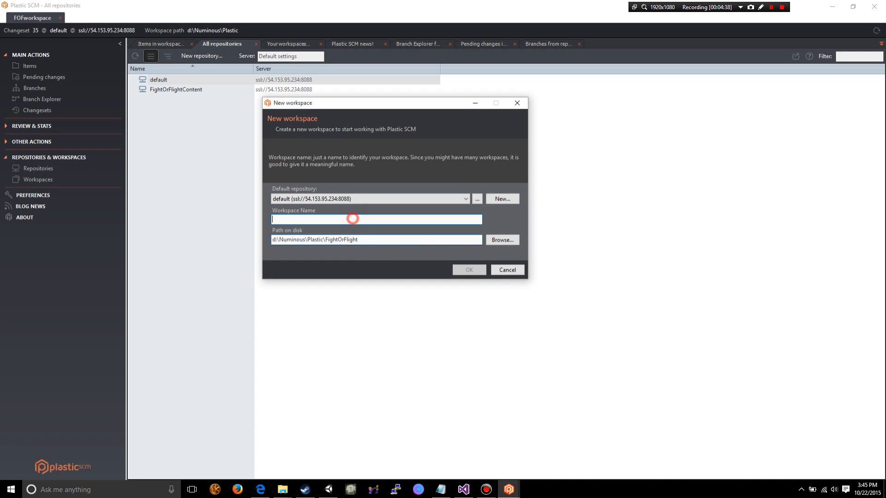
pyautogui.write('ddsafsdf')
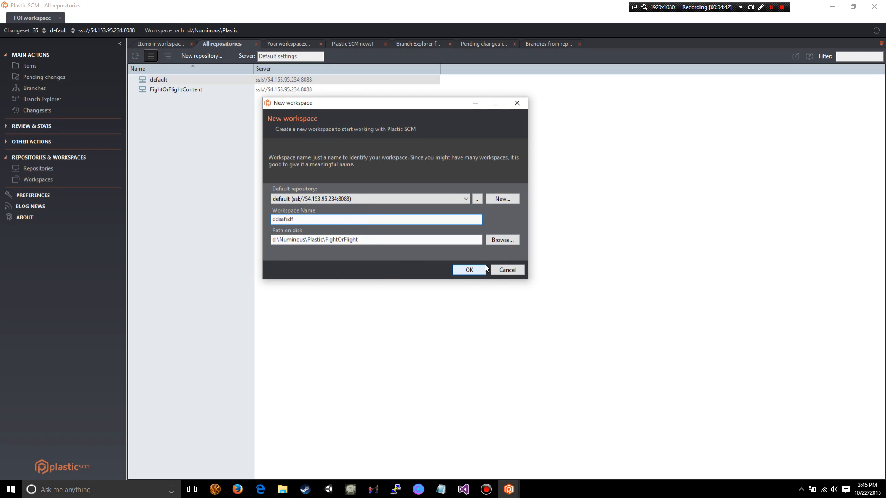
pyautogui.doubleClick(286, 220)
pyautogui.click(370, 241)
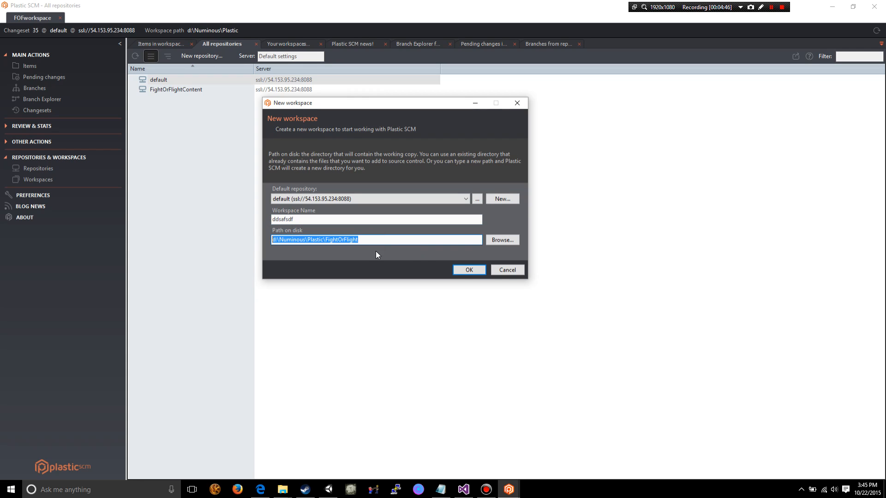
pyautogui.click(520, 273)
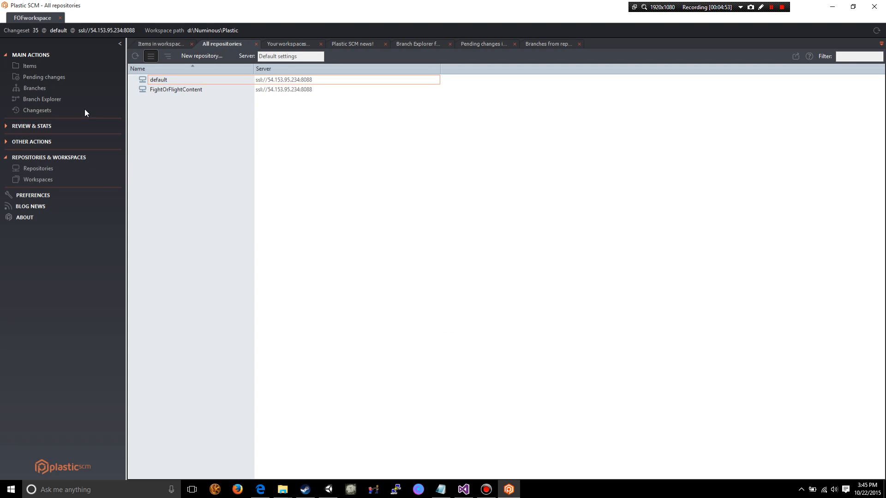
# - List the existing workspaces and examine the actions offered for FightOrFlightContent and FOFworkspace, including making a workspace active
pyautogui.click(43, 181)
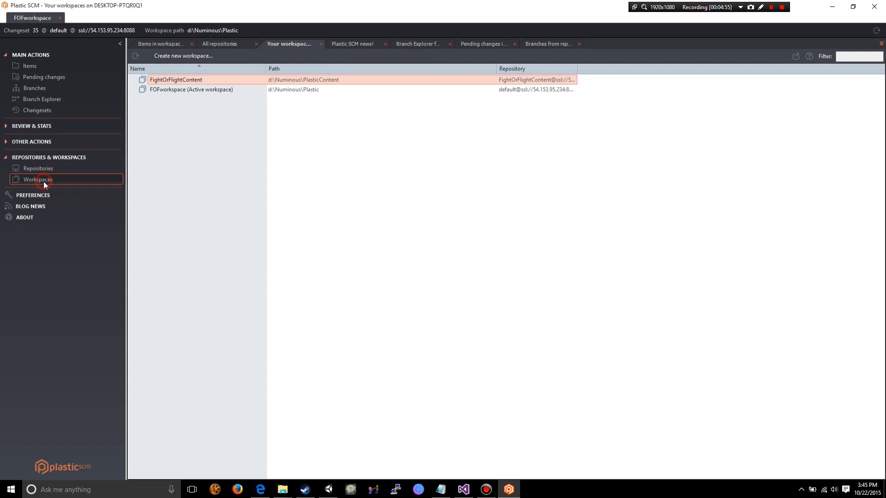
pyautogui.rightClick(208, 83)
pyautogui.click(193, 119)
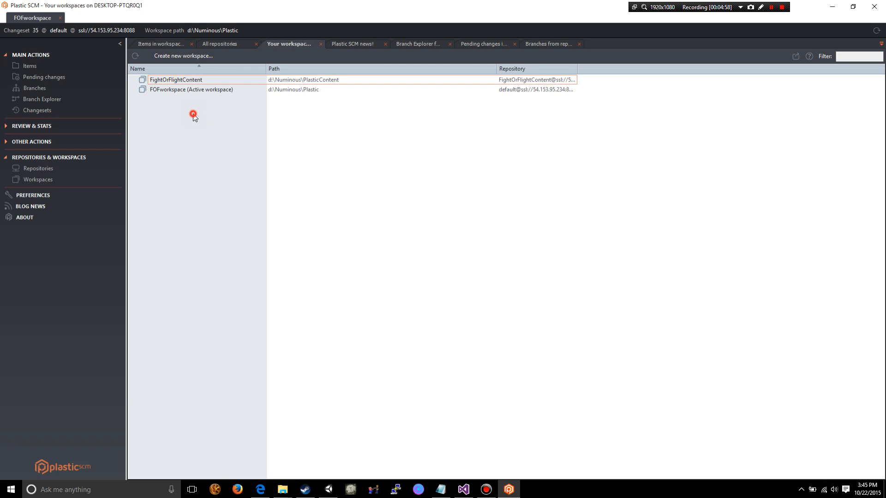
pyautogui.rightClick(181, 92)
pyautogui.click(215, 99)
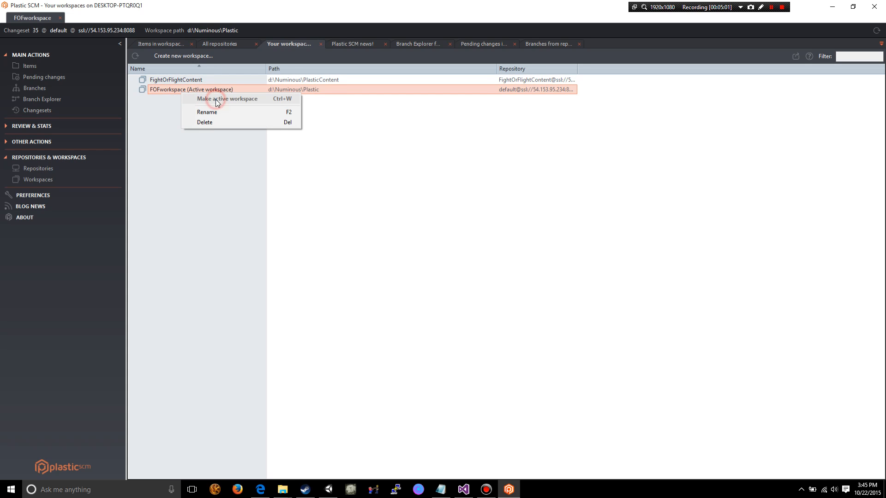
pyautogui.click(347, 196)
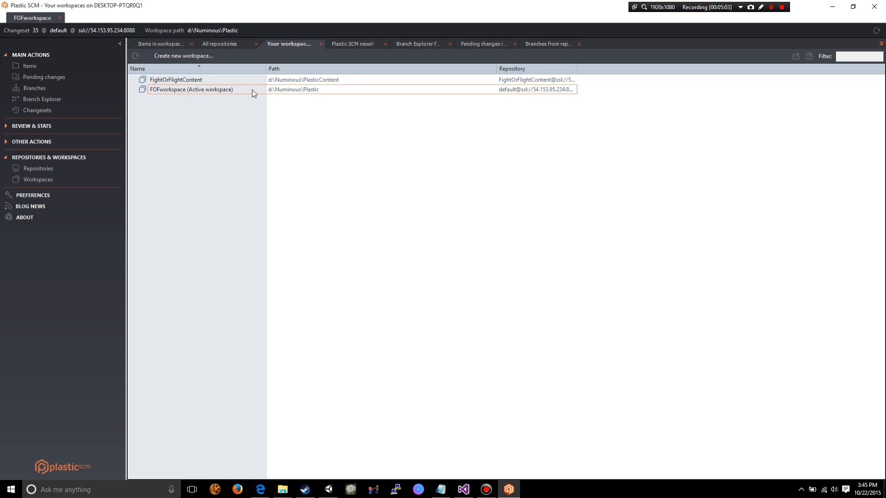
# - Examine the items in FOFworkspace, looking through the FightOrFlight project's .vs and Assets folders and collapsing the tree
pyautogui.click(249, 90)
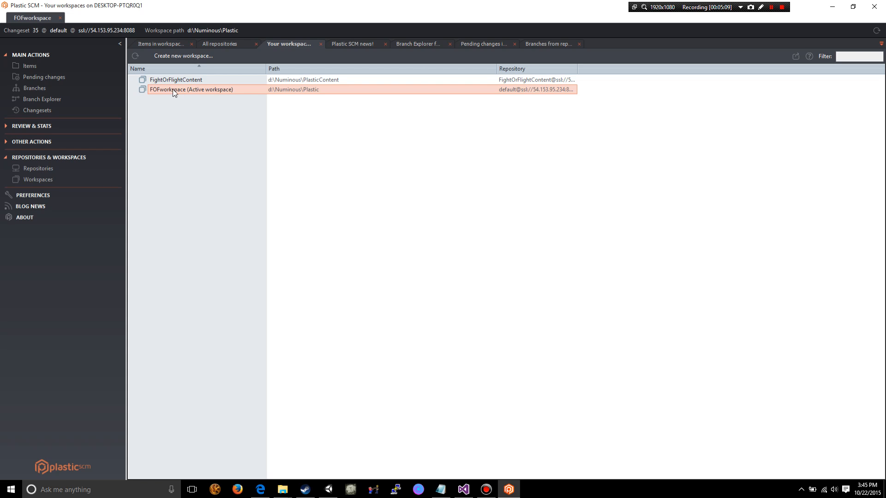
pyautogui.click(31, 66)
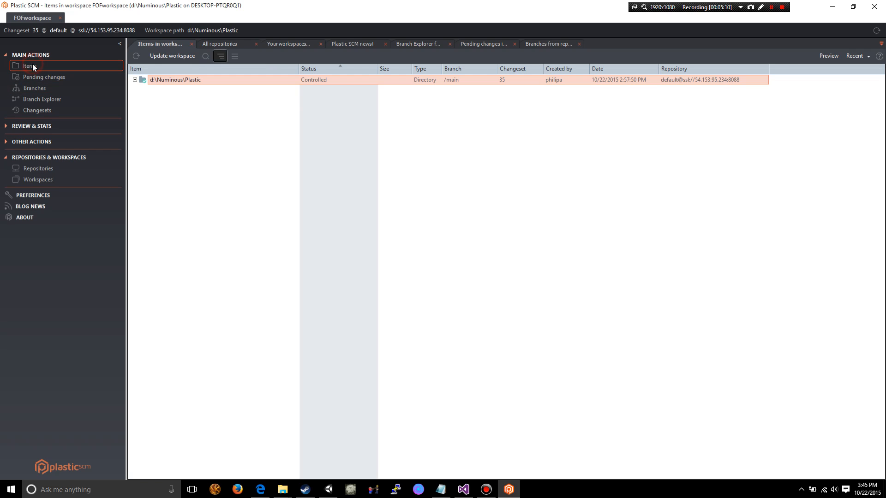
pyautogui.click(137, 79)
pyautogui.click(143, 89)
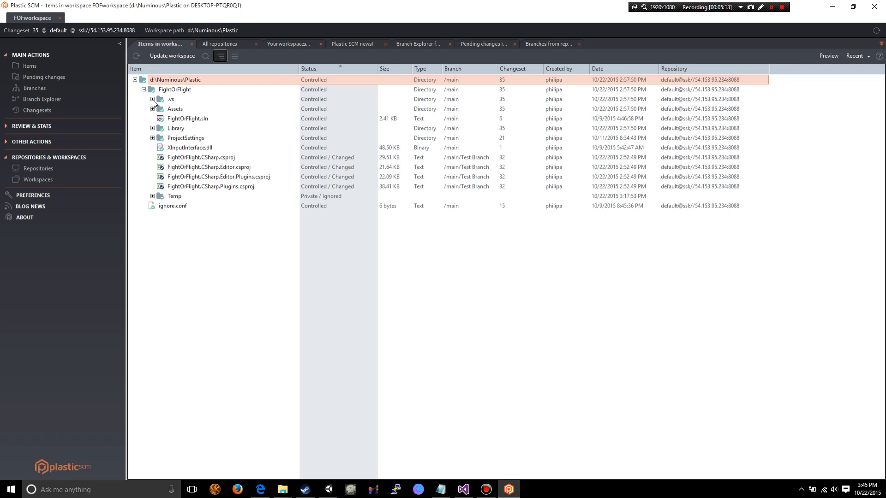
pyautogui.click(152, 99)
pyautogui.click(152, 119)
pyautogui.scroll(-10, 245, 221)
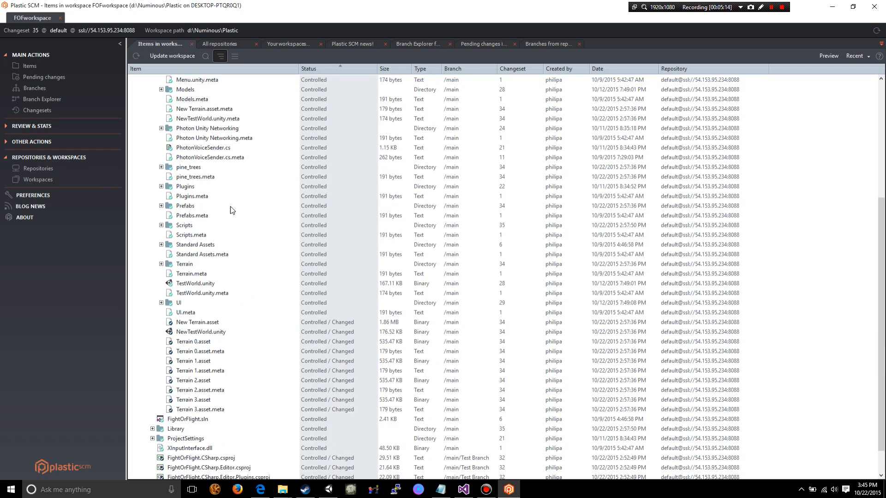
pyautogui.scroll(10, 252, 237)
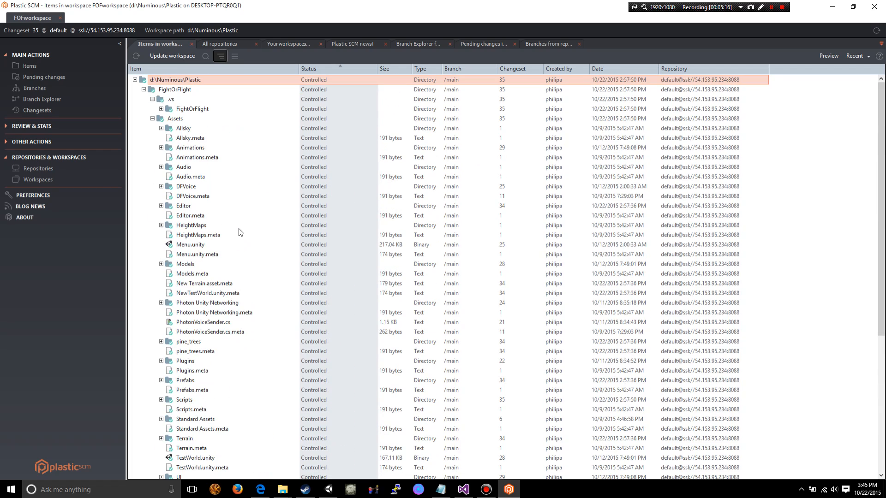
pyautogui.click(135, 80)
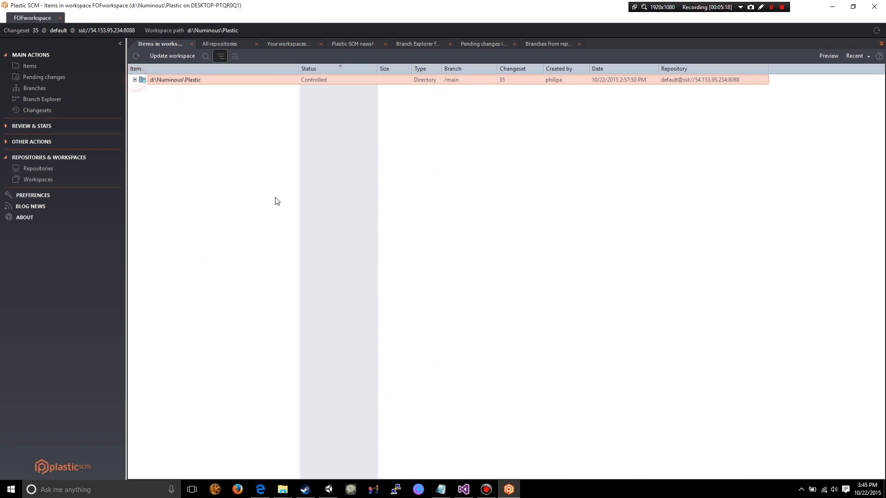
# - Try to update FOFworkspace, keeping the update confirmation prompt enabled for future updates
pyautogui.click(165, 57)
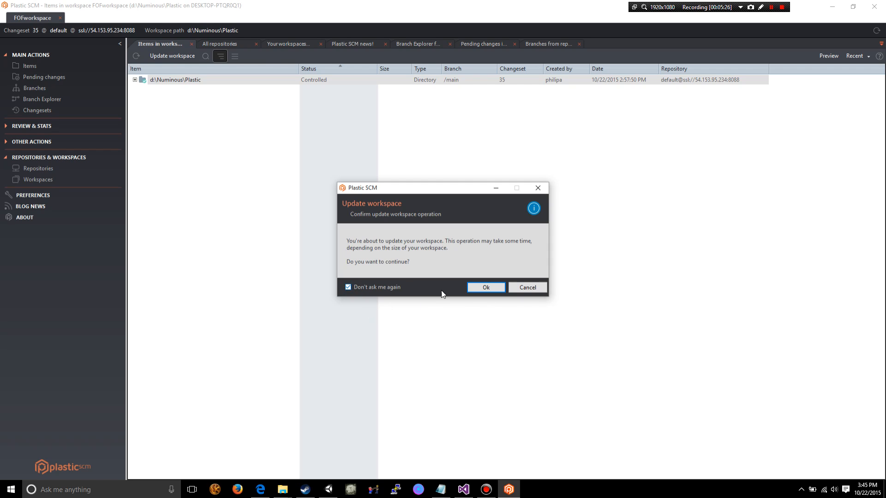
pyautogui.click(348, 287)
pyautogui.click(471, 287)
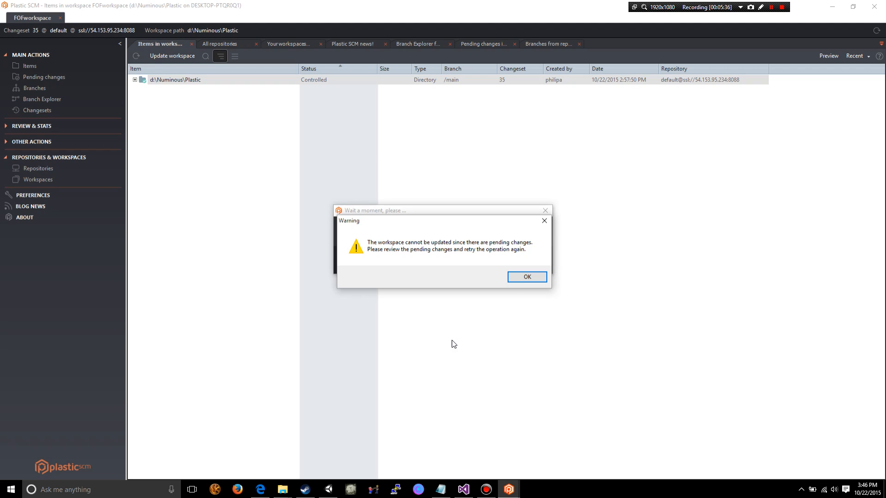
pyautogui.click(526, 278)
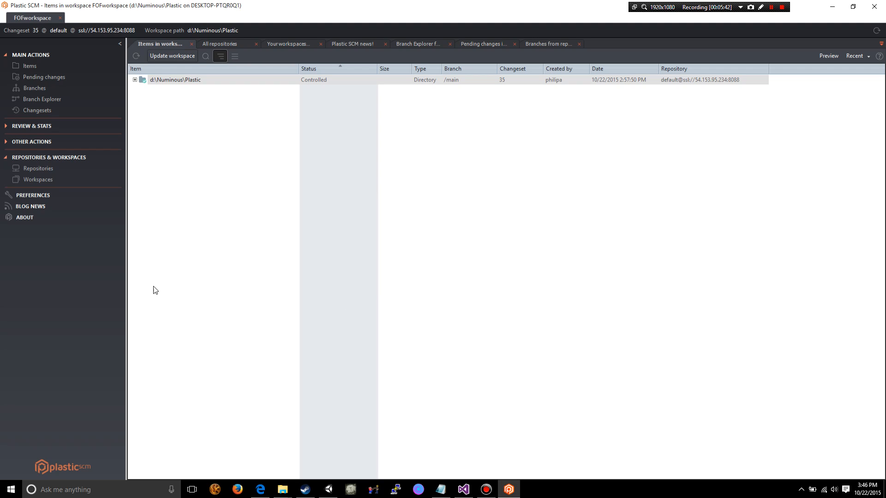
# - Review the workspace's pending changes in an enlarged list, including the differences in FightOrFlight.CSharp.Editor.Plugins.csproj
pyautogui.click(52, 78)
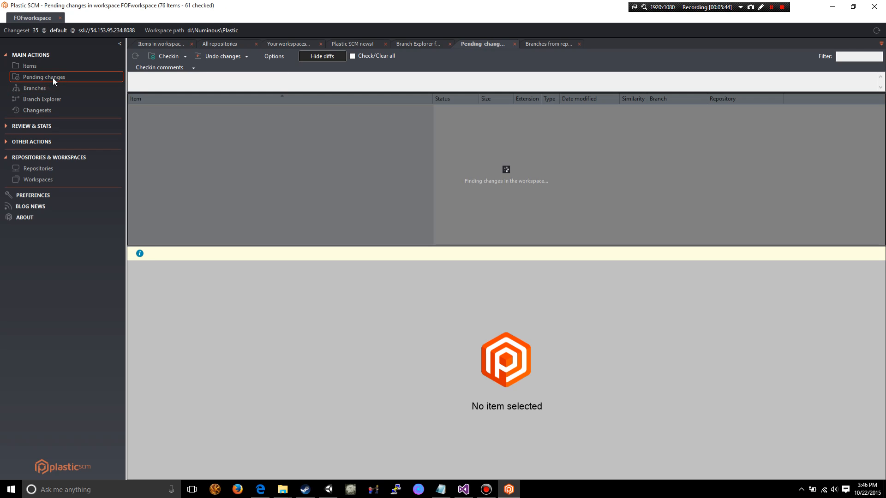
pyautogui.click(375, 244)
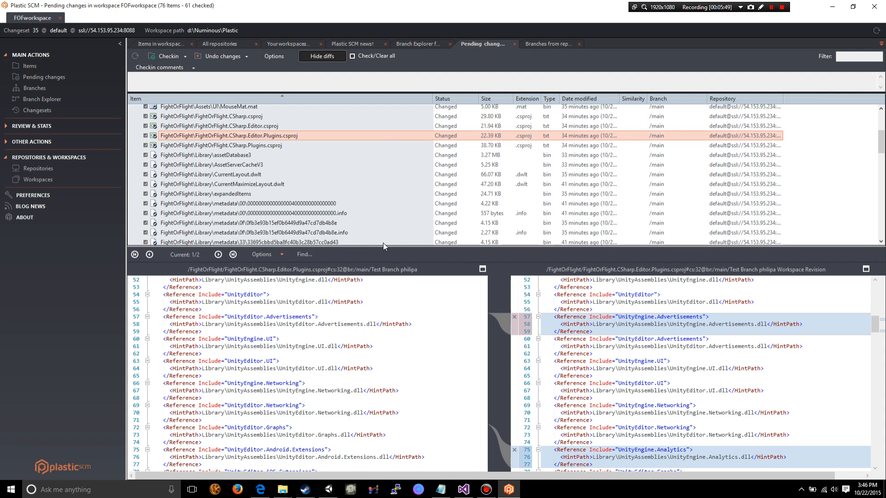
pyautogui.moveTo(385, 246); pyautogui.dragTo(384, 396)
pyautogui.scroll(-2, 351, 188)
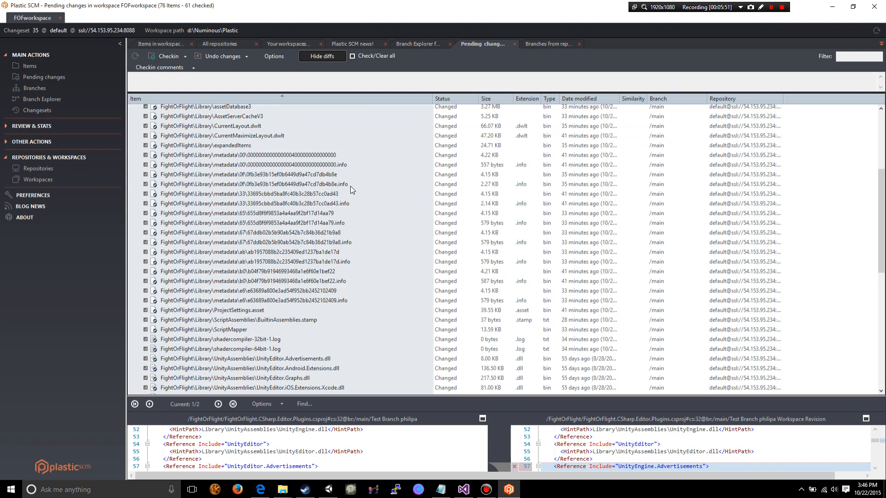
pyautogui.scroll(-10, 350, 187)
pyautogui.scroll(10, 382, 236)
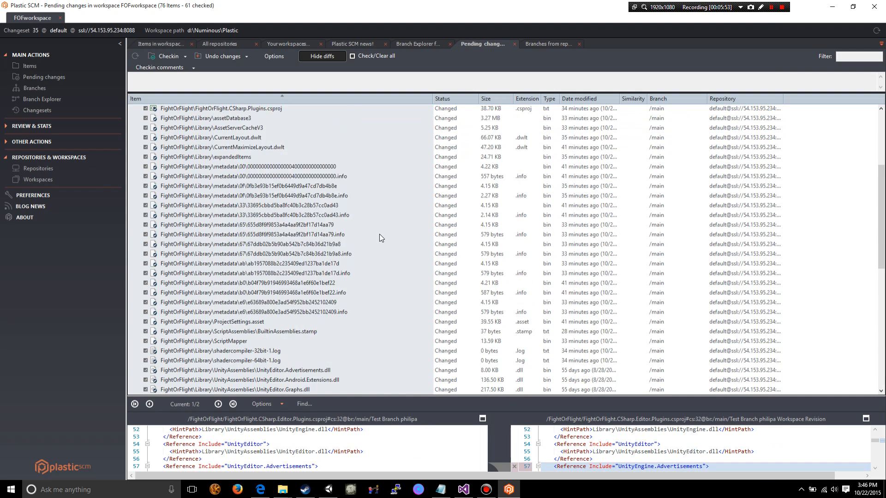
pyautogui.scroll(5, 379, 234)
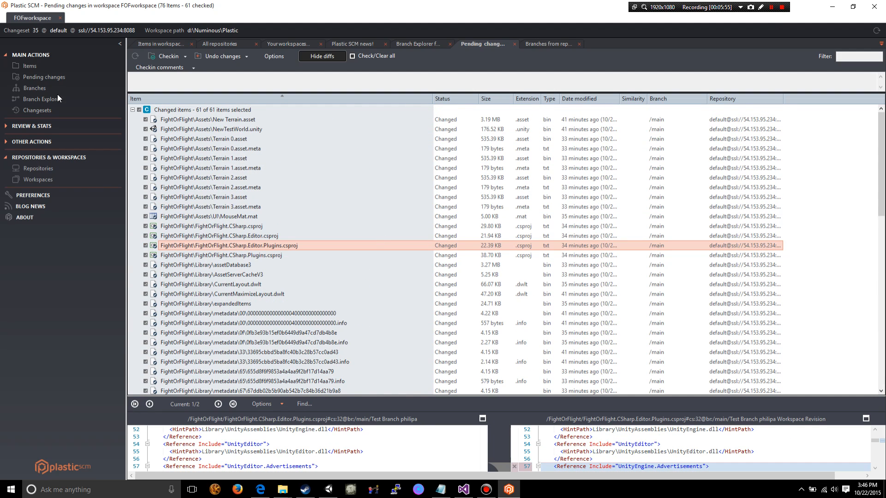
# - Check in all the selected changed items without a comment and collapse the deleted items group
pyautogui.click(160, 57)
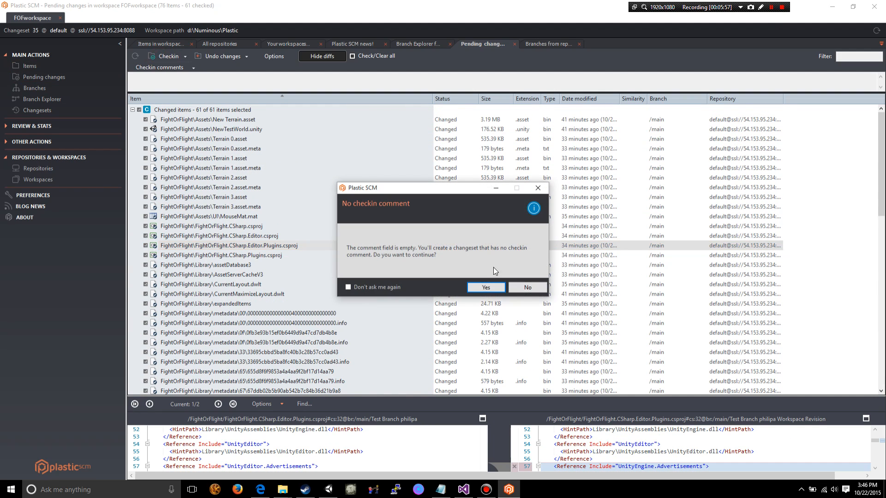
pyautogui.click(485, 287)
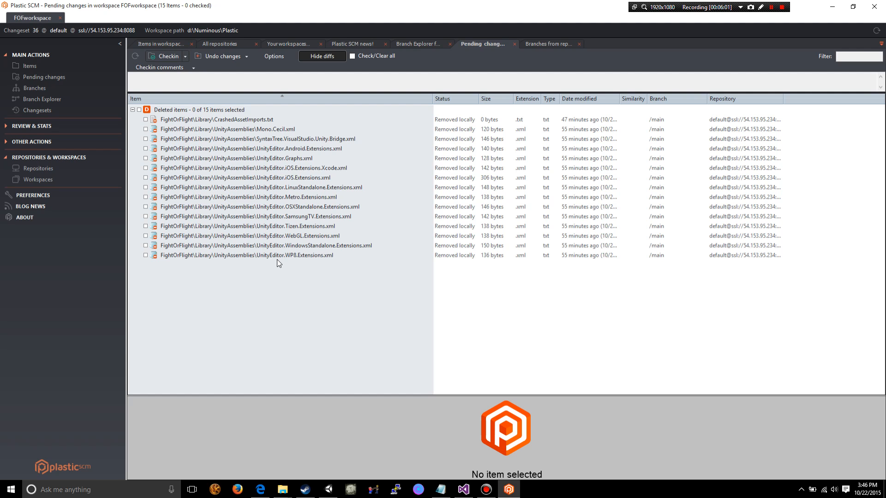
pyautogui.click(133, 110)
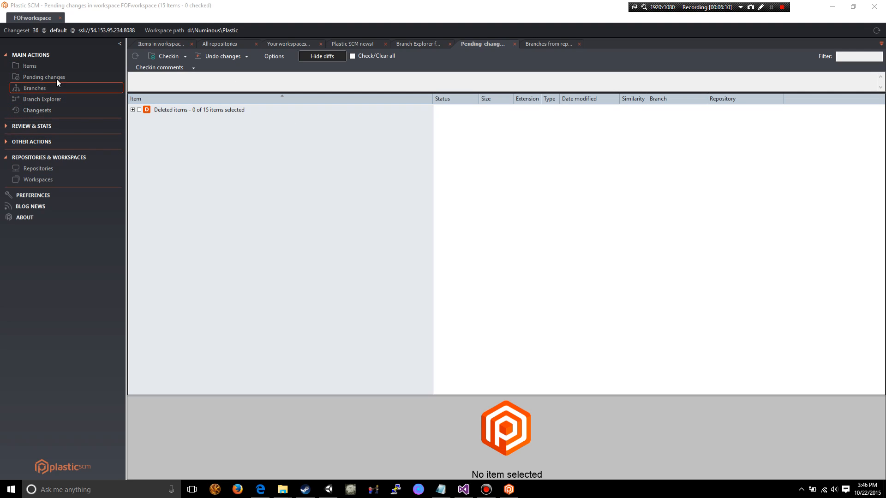
# - Return to the workspace items, expand d:\Numinous\Plastic, and update the workspace
pyautogui.click(46, 67)
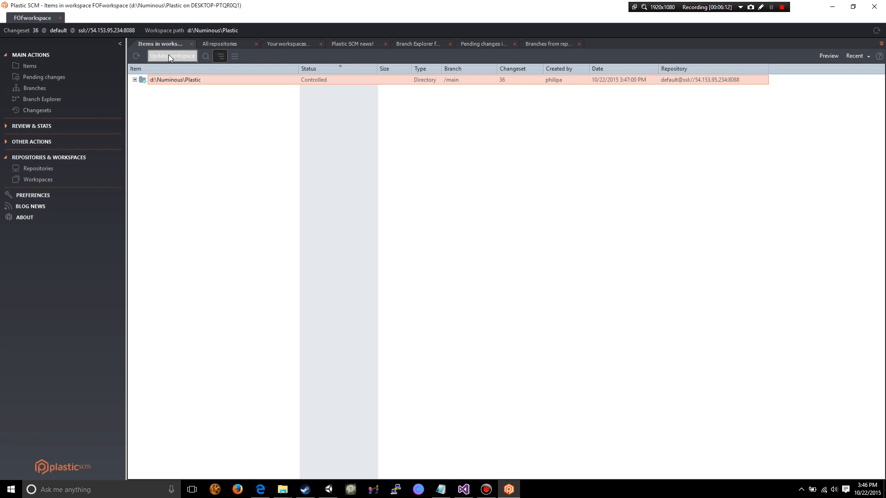
pyautogui.click(134, 80)
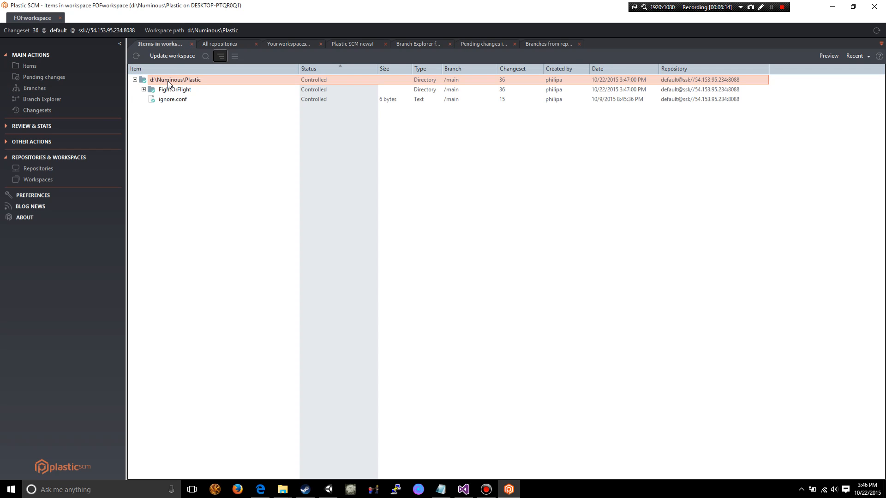
pyautogui.click(175, 56)
pyautogui.click(488, 287)
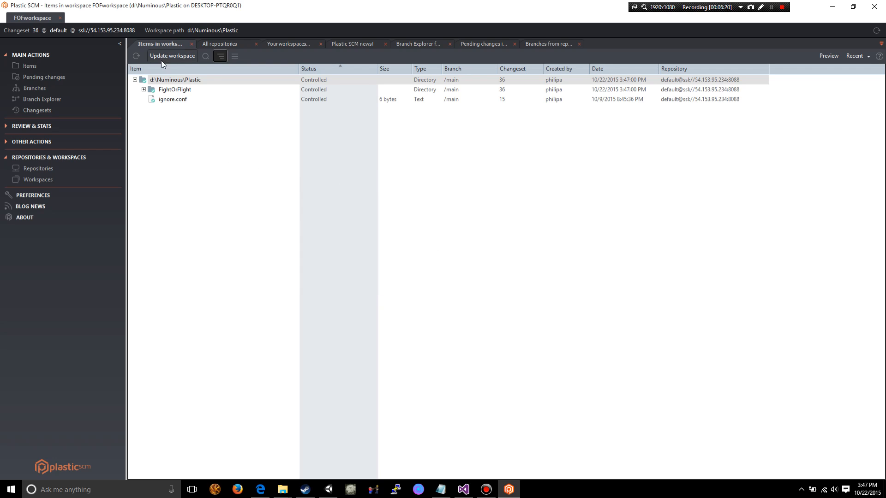
# - Examine the status of the updated items in FightOrFlight, including the .vs and Assets folders, and collapse the tree
pyautogui.click(134, 80)
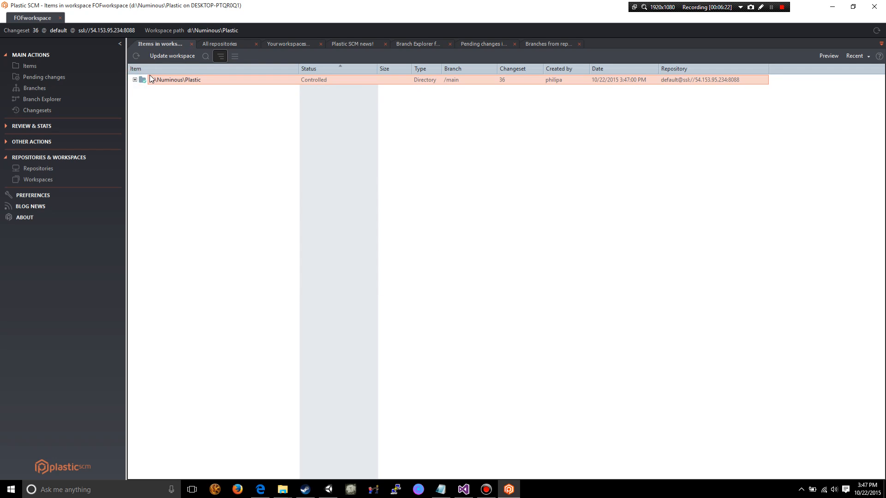
pyautogui.click(134, 80)
pyautogui.click(143, 90)
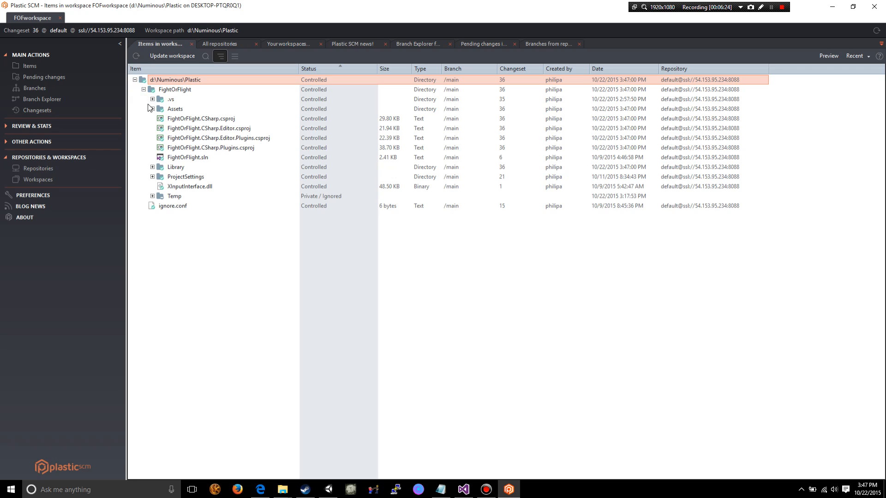
pyautogui.click(153, 99)
pyautogui.click(161, 109)
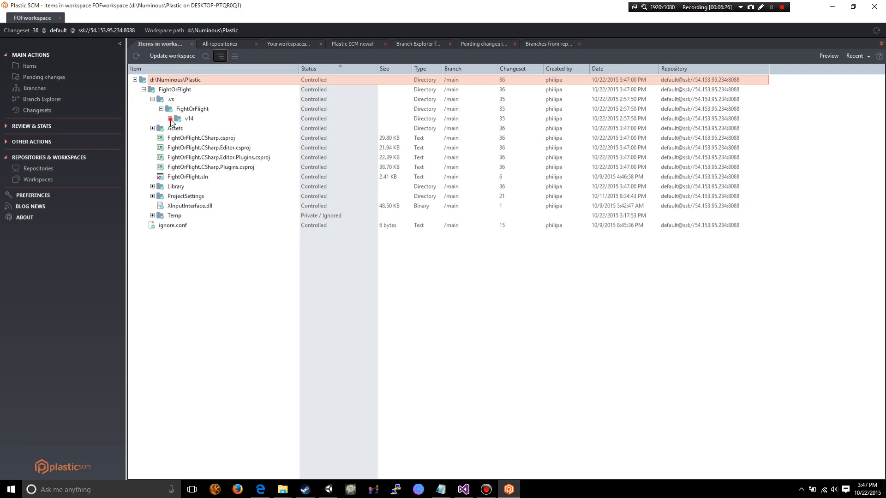
pyautogui.click(169, 119)
pyautogui.click(152, 138)
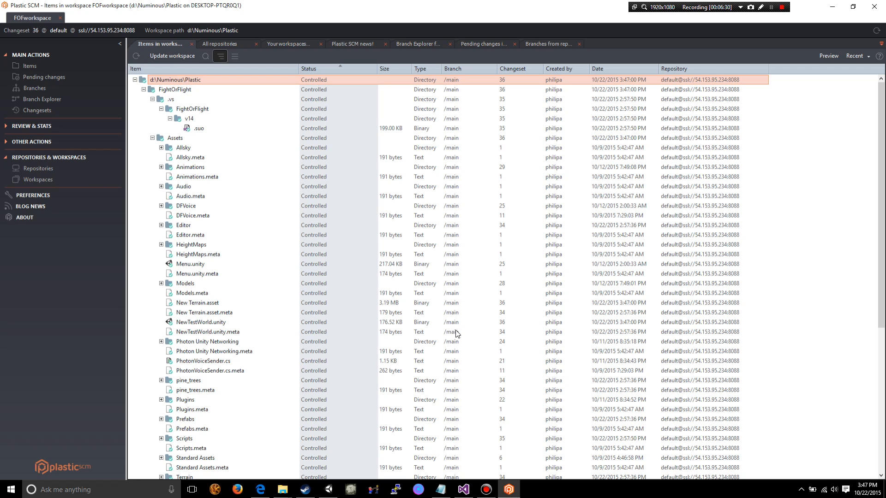
pyautogui.scroll(-8, 397, 335)
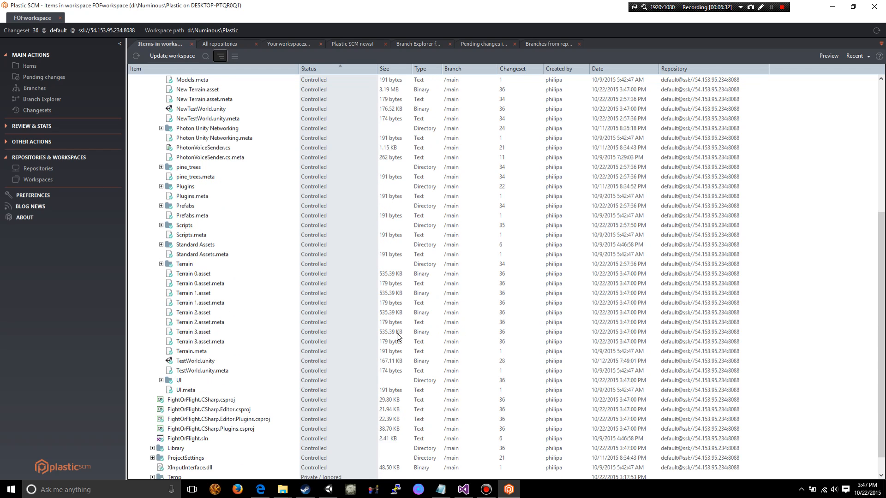
pyautogui.scroll(8, 322, 381)
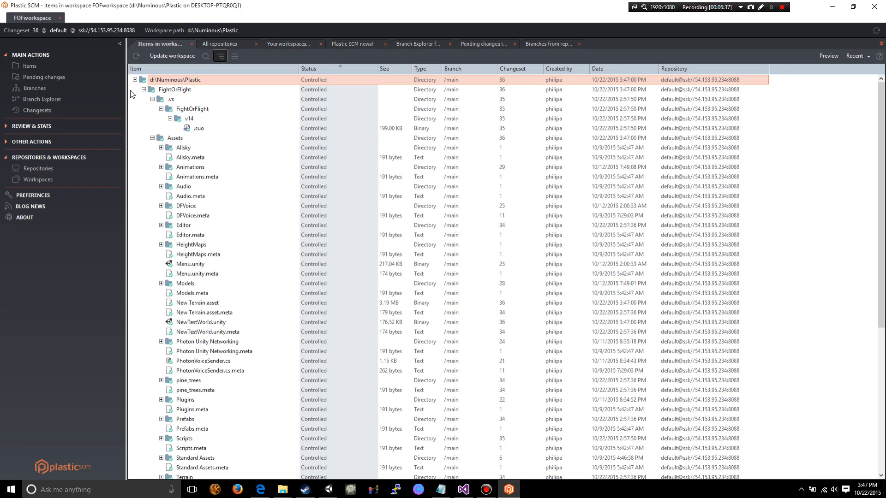
pyautogui.click(135, 80)
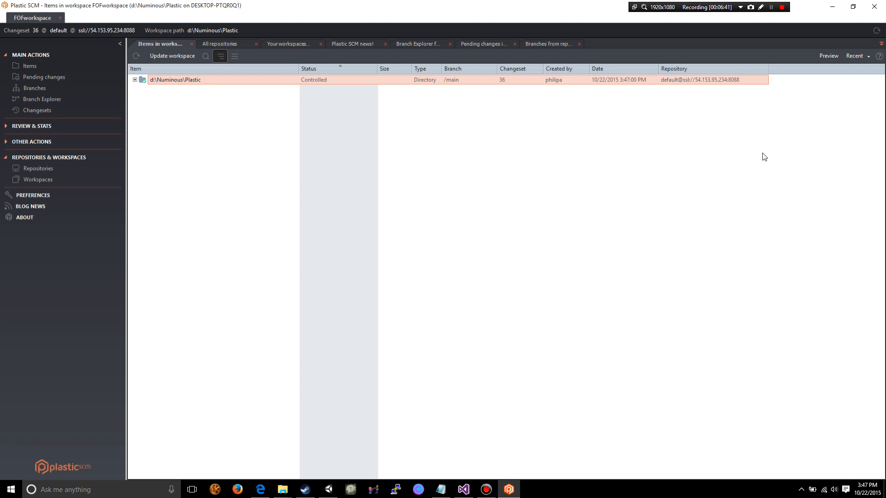
# - Switch to the Unity editor showing the FightOrFlight project and close it
pyautogui.click(329, 489)
pyautogui.click(9, 16)
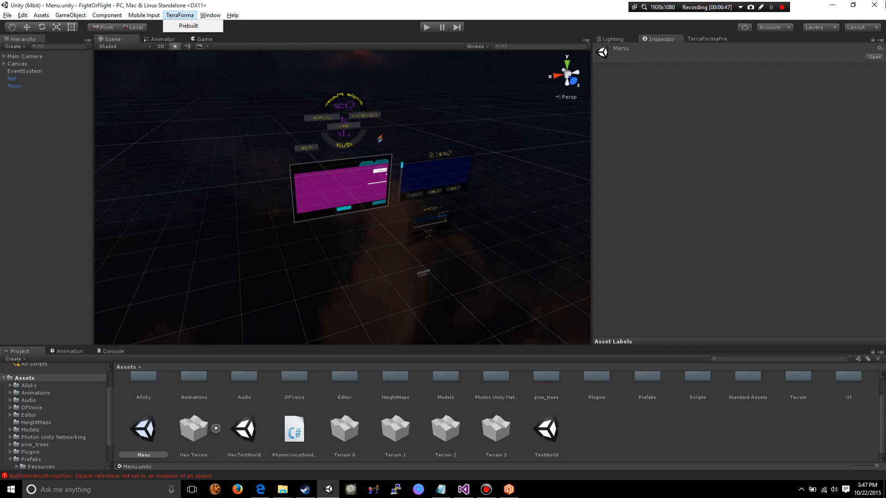
pyautogui.click(880, 4)
pyautogui.click(877, 7)
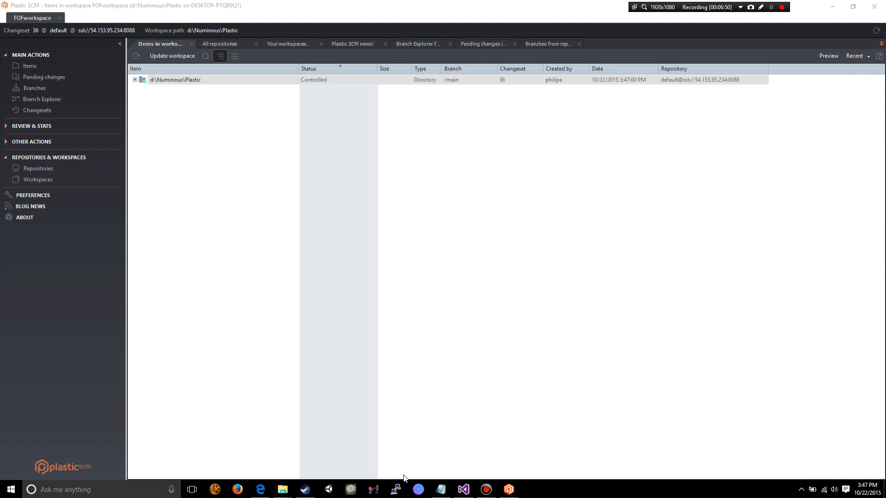
# - Launch Unity and browse for an existing project to the FightOrFlight folder in D:\Numinous\Plastic, then cancel the folder selection
pyautogui.click(328, 489)
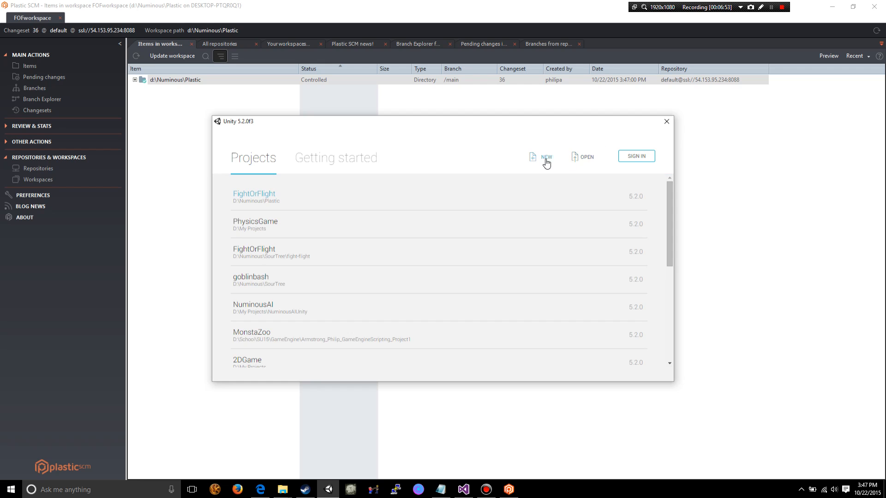
pyautogui.click(584, 155)
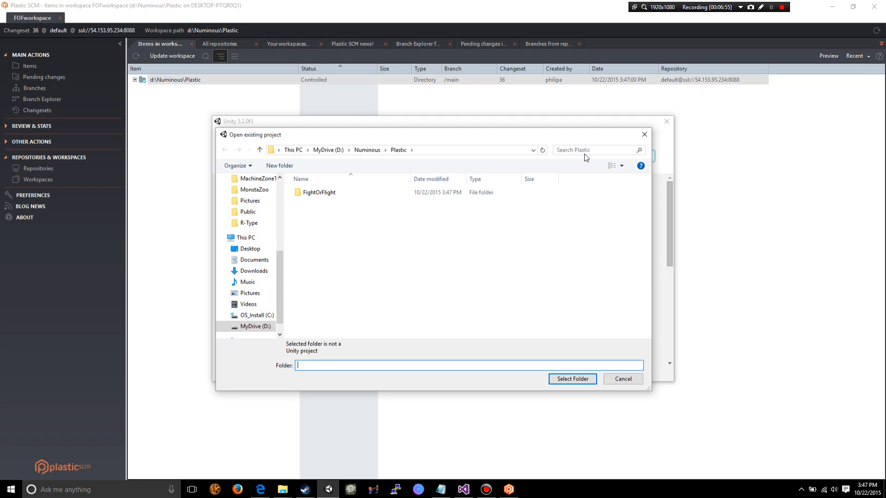
pyautogui.moveTo(484, 143); pyautogui.dragTo(535, 149)
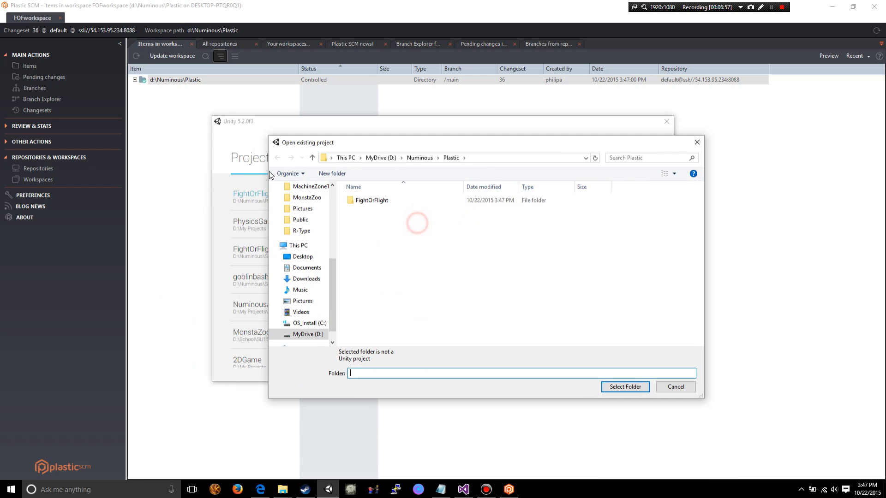
pyautogui.doubleClick(377, 200)
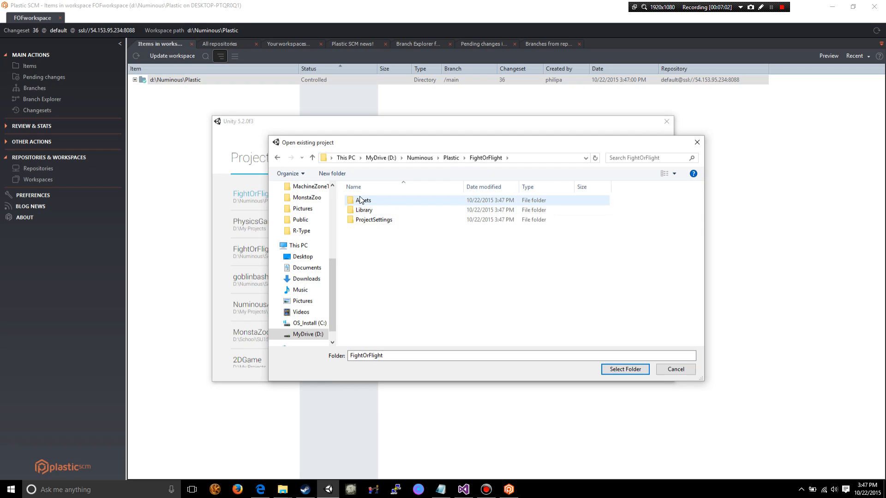
pyautogui.click(451, 158)
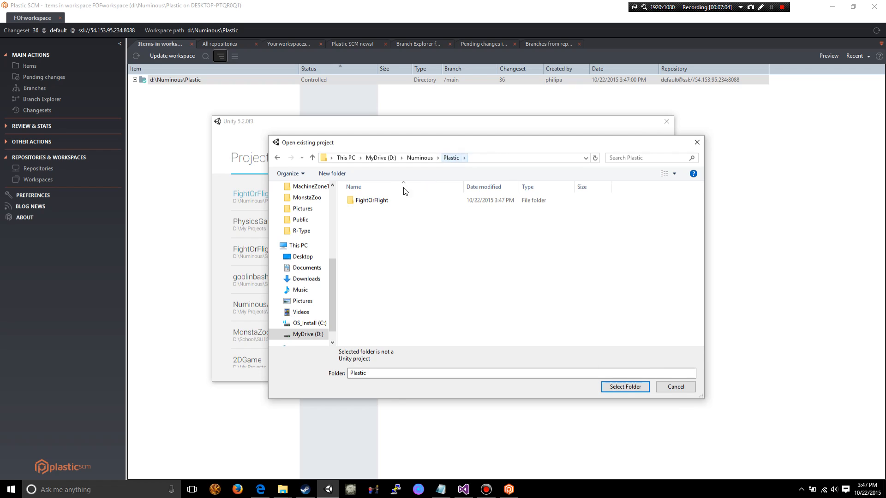
pyautogui.click(366, 201)
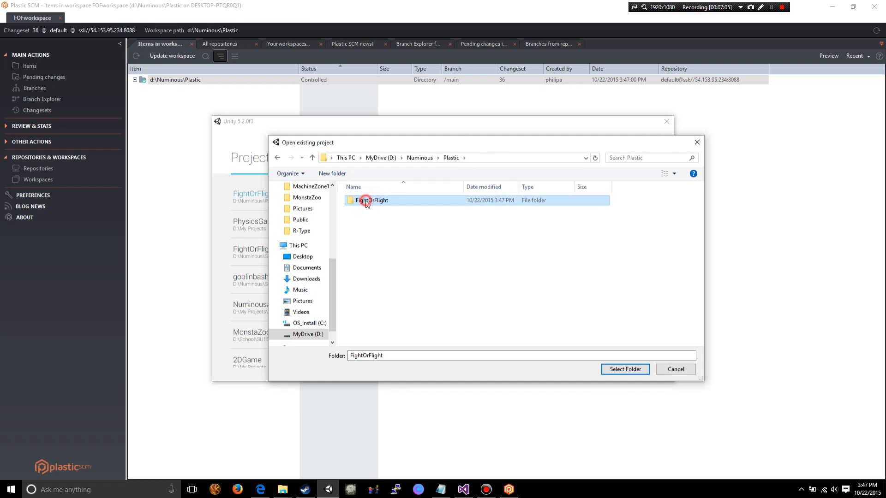
pyautogui.click(676, 370)
# - Open the FightOrFlight project at D:\Numinous\Plastic from the recent projects and enlarge the Project pane to show all the assets
pyautogui.click(270, 193)
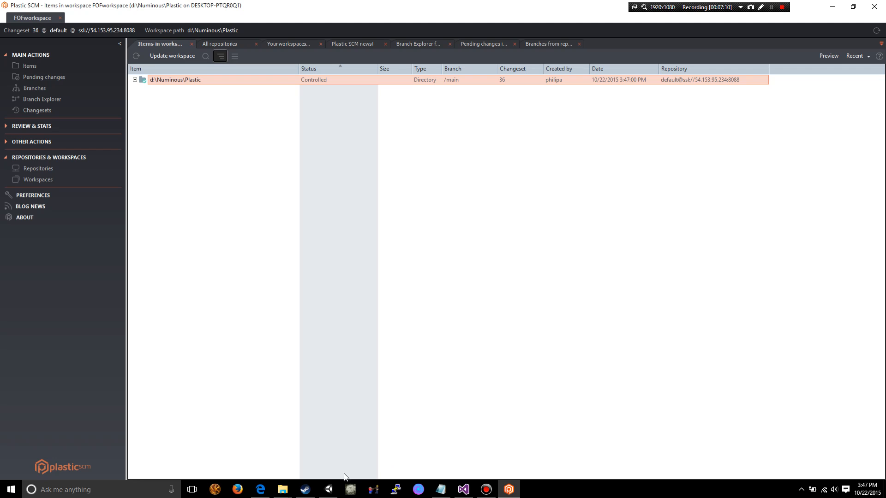
pyautogui.click(331, 490)
pyautogui.scroll(1, 434, 413)
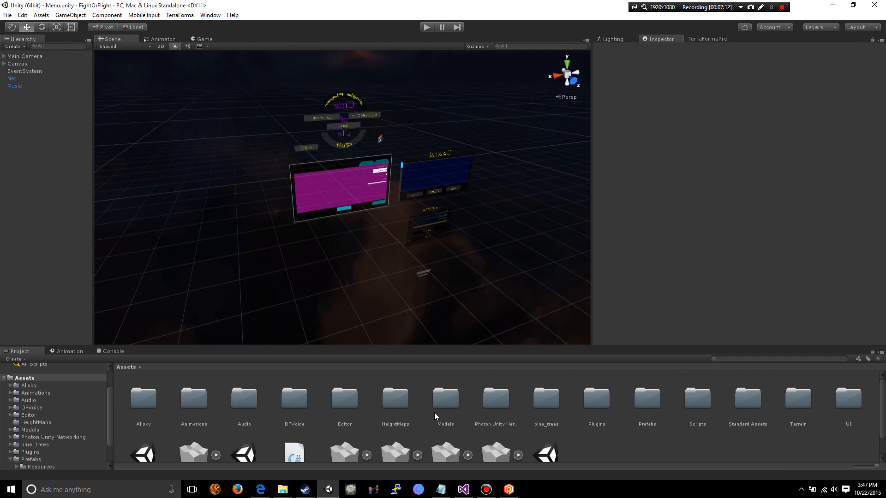
pyautogui.moveTo(517, 351); pyautogui.dragTo(507, 237)
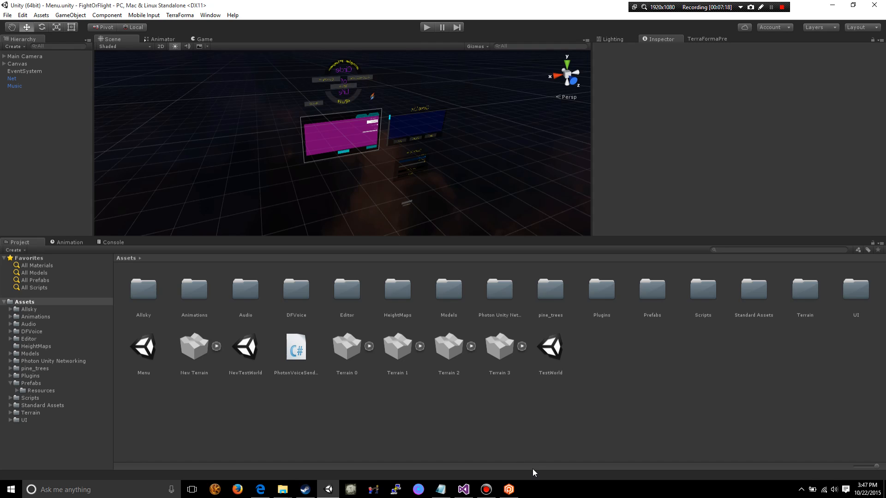
# - Switch to Plastic SCM and expand d:\Numinous\Plastic and its FightOrFlight folder in the workspace items
pyautogui.click(515, 493)
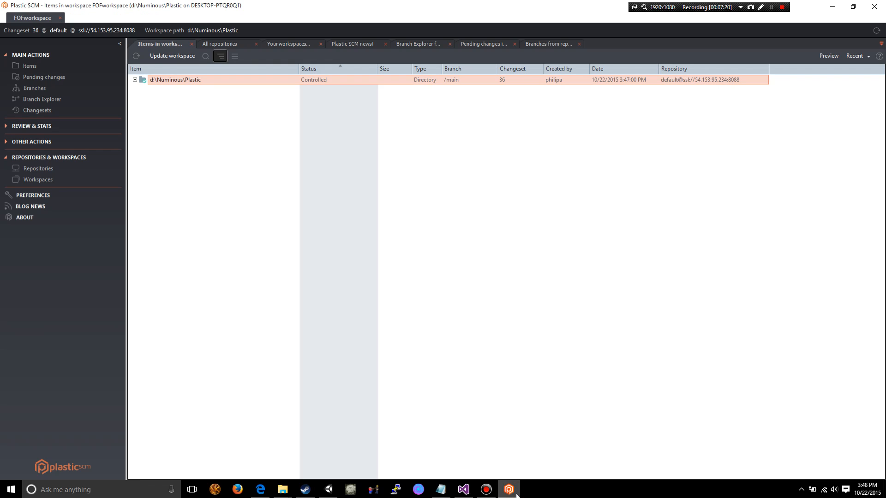
pyautogui.click(516, 494)
pyautogui.click(515, 493)
pyautogui.click(134, 80)
pyautogui.click(144, 89)
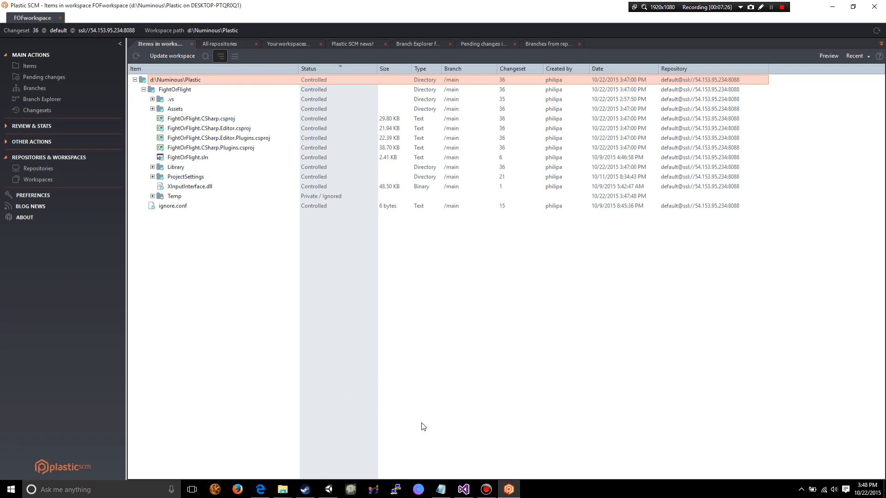
# - Switch to Unity and create a C# script named TestScript in the project's Assets/Scripts folder
pyautogui.click(327, 491)
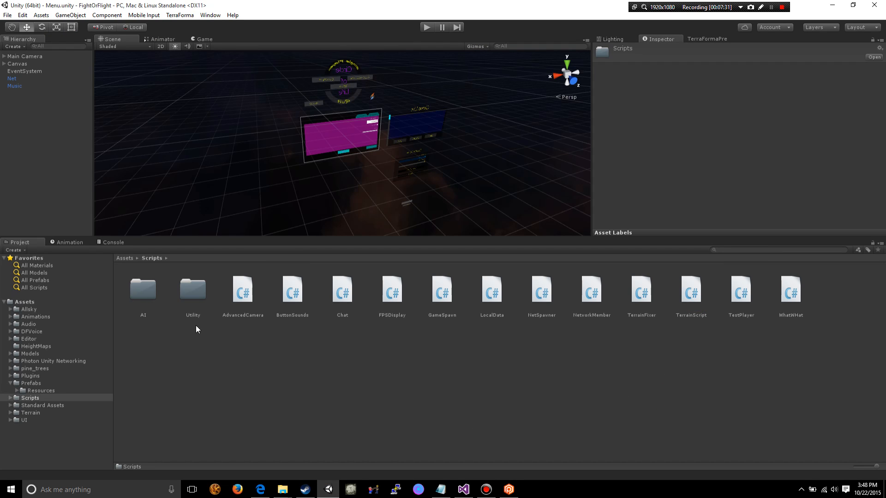
pyautogui.rightClick(484, 386)
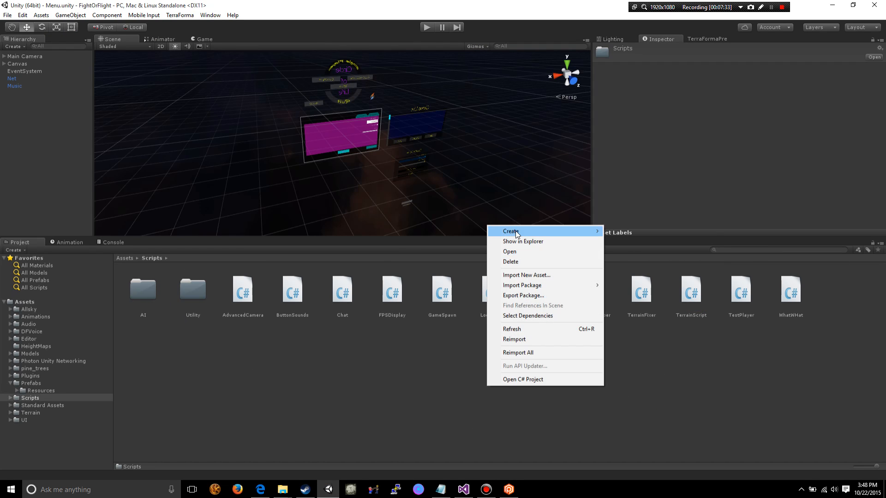
pyautogui.moveTo(517, 231)
pyautogui.click(637, 245)
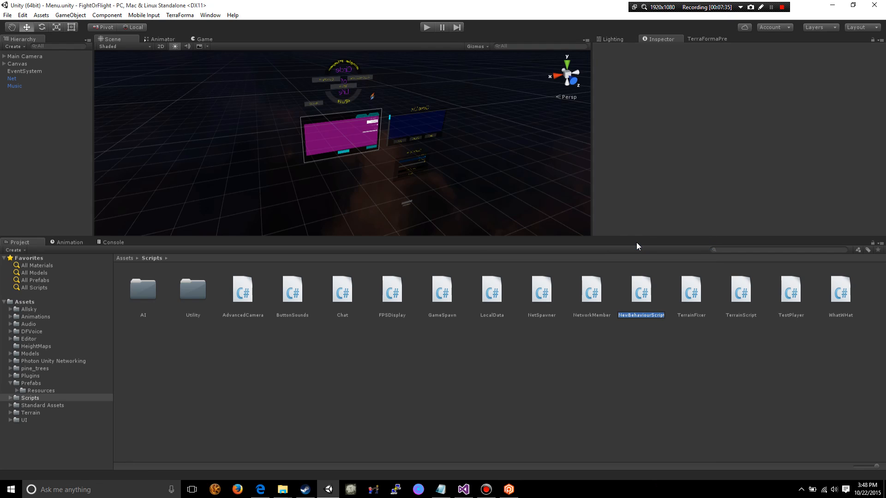
pyautogui.write('TestScript')
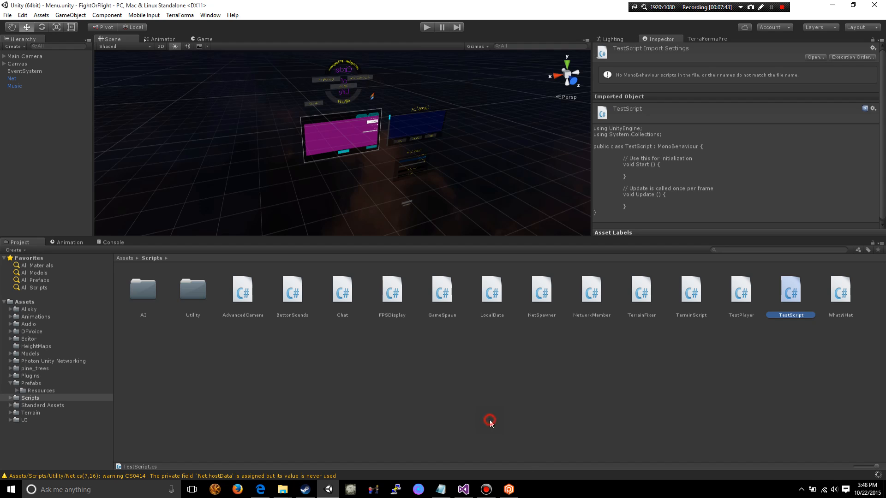
# - Return to Plastic SCM, expand the Assets and Scripts folders, and examine the status of TestScript.cs and its meta file
pyautogui.click(508, 490)
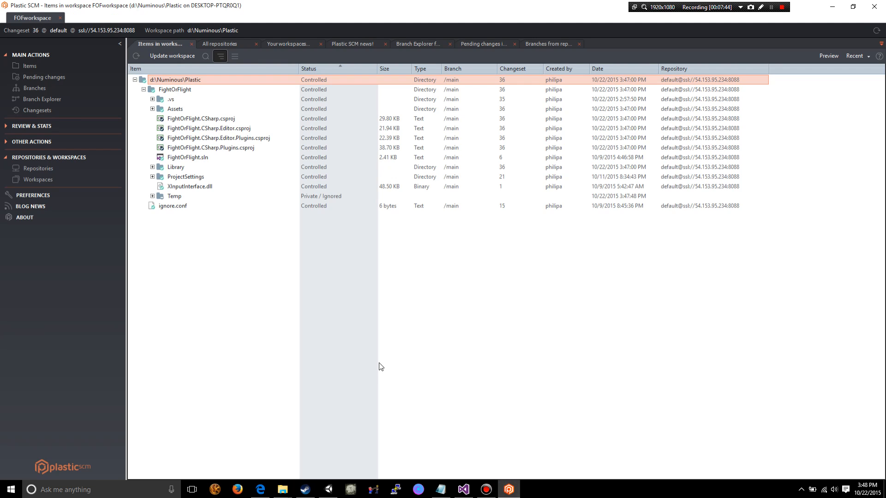
pyautogui.click(153, 109)
pyautogui.scroll(-5, 207, 238)
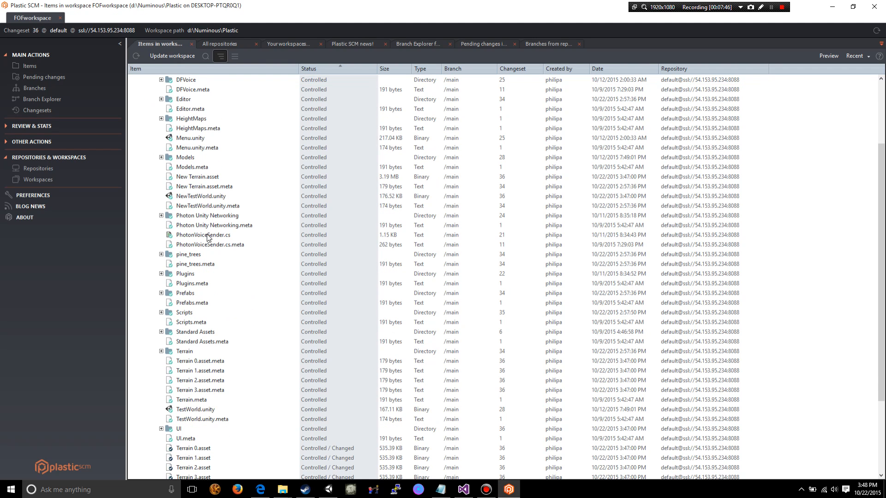
pyautogui.click(161, 313)
pyautogui.scroll(-4, 217, 322)
pyautogui.scroll(-3, 216, 322)
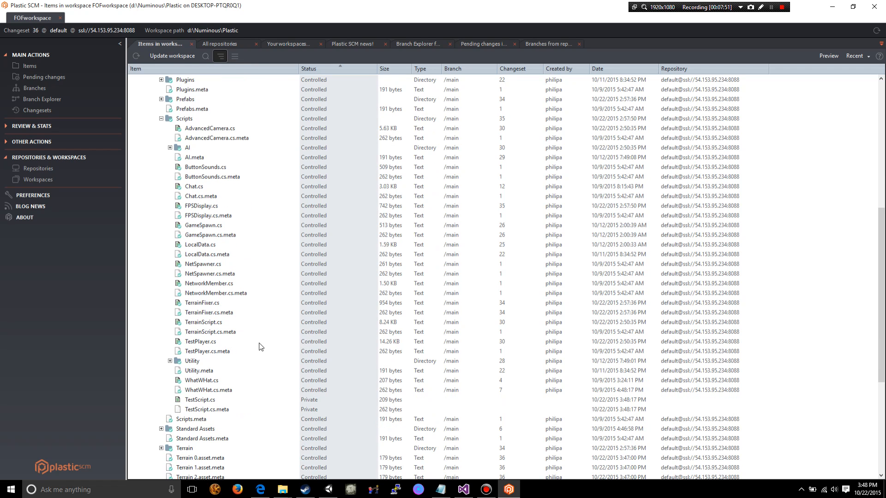
pyautogui.scroll(-1, 262, 347)
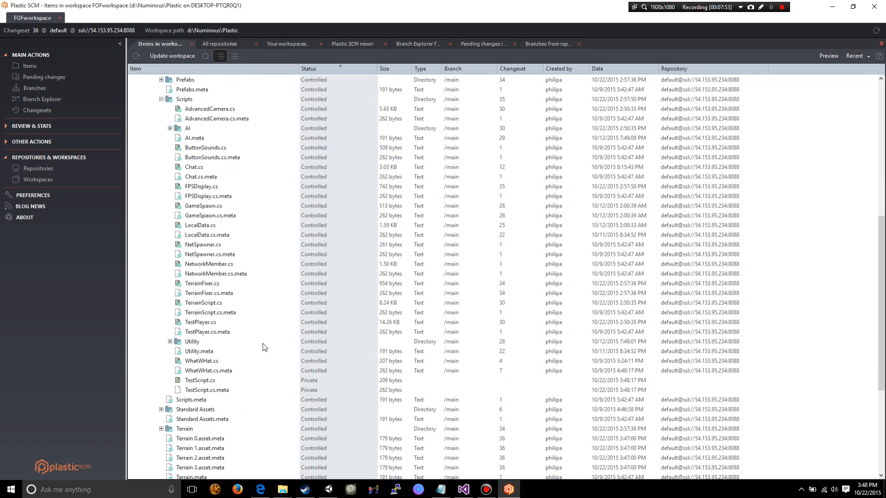
pyautogui.click(203, 382)
pyautogui.scroll(-6, 204, 384)
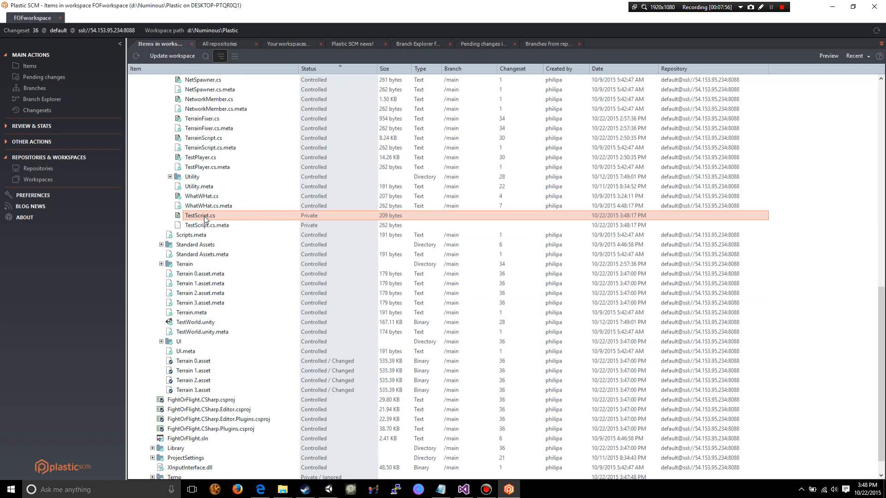
# - Add TestScript.cs and TestScript.cs.meta to source control
pyautogui.scroll(2, 204, 216)
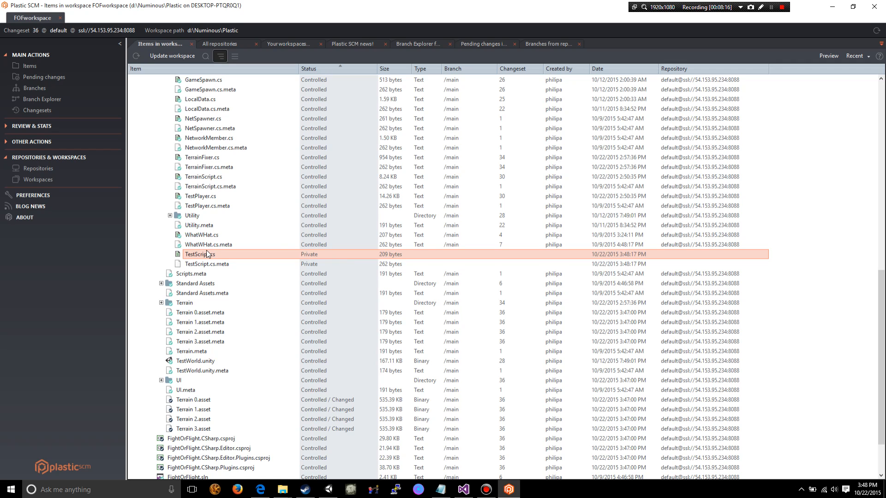
pyautogui.rightClick(197, 256)
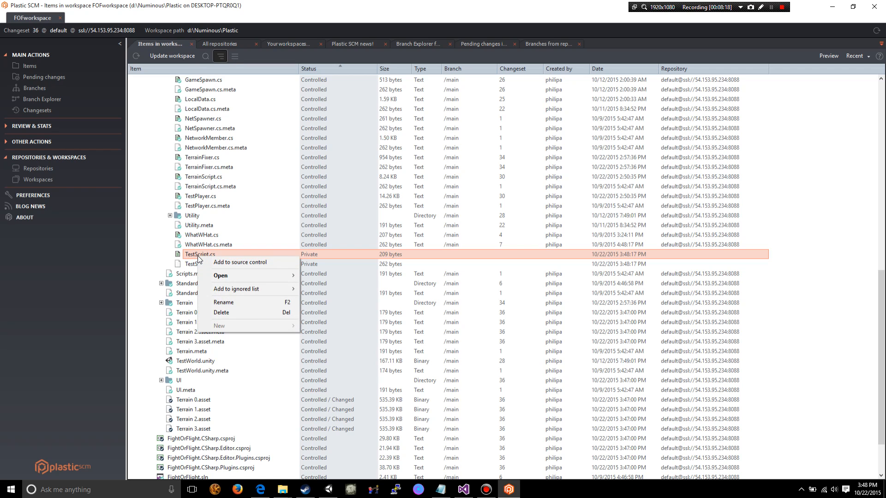
pyautogui.click(262, 261)
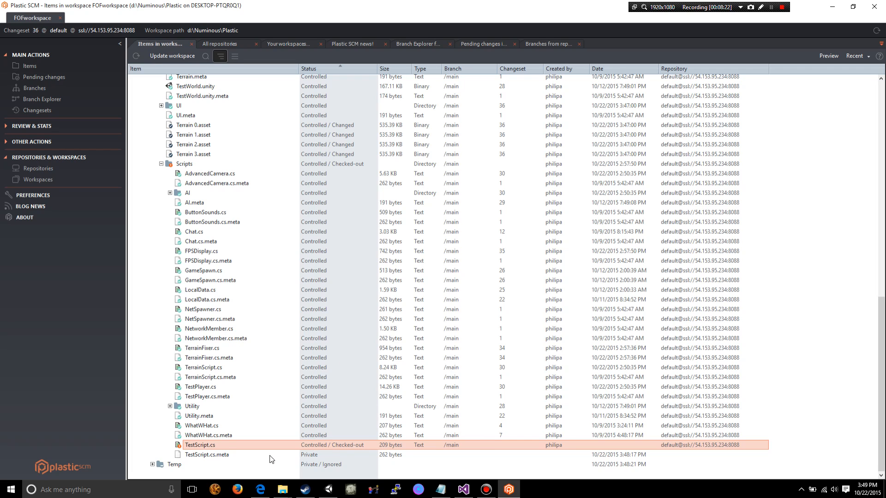
pyautogui.click(220, 455)
pyautogui.rightClick(220, 456)
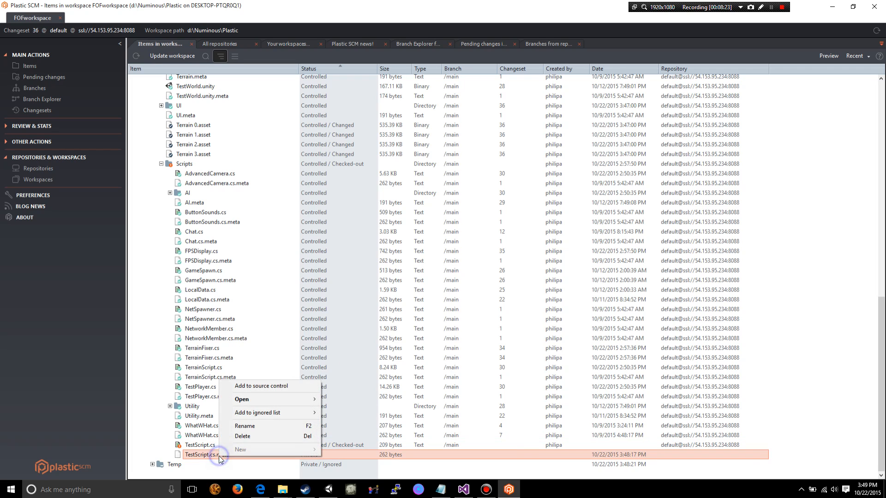
pyautogui.click(261, 387)
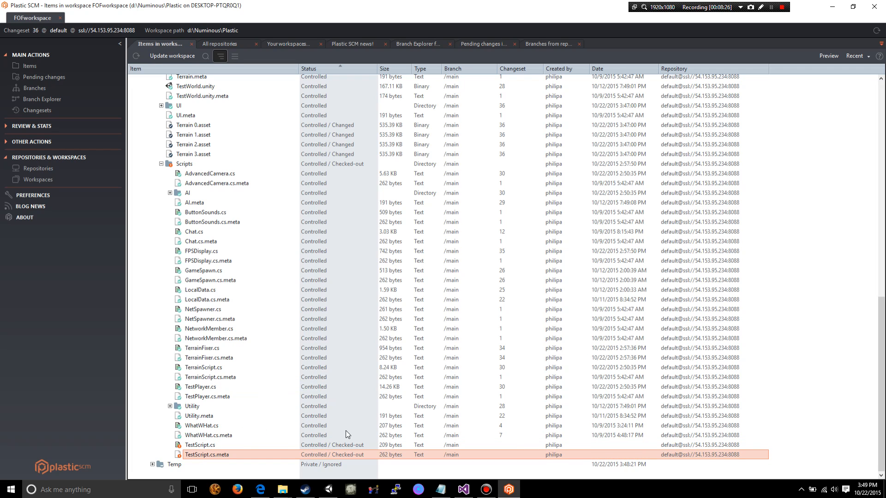
# - Select both TestScript.cs and TestScript.cs.meta and start a check-in of the two items
pyautogui.click(198, 445)
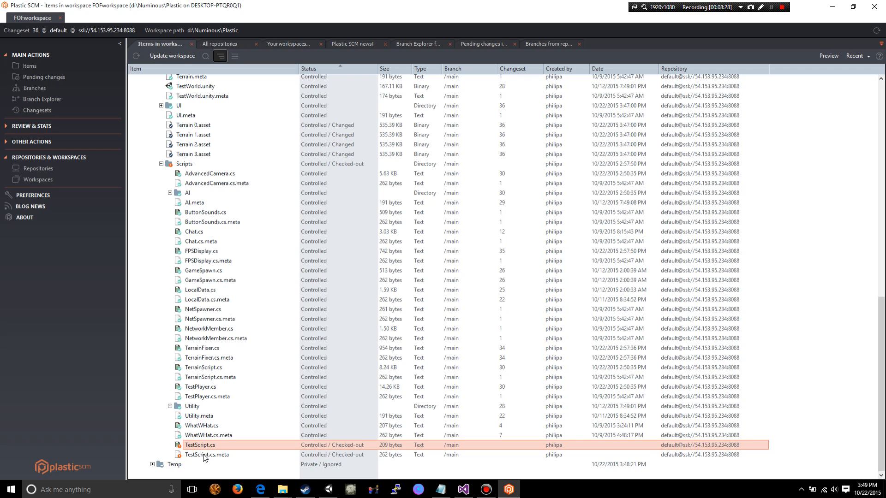
pyautogui.keyDown('shift'); pyautogui.click(203, 456); pyautogui.keyUp('shift')
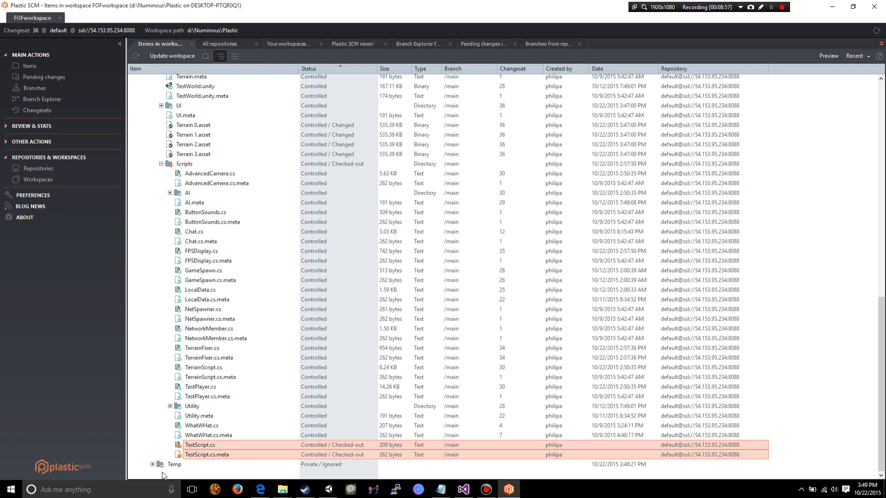
pyautogui.rightClick(194, 444)
pyautogui.click(235, 291)
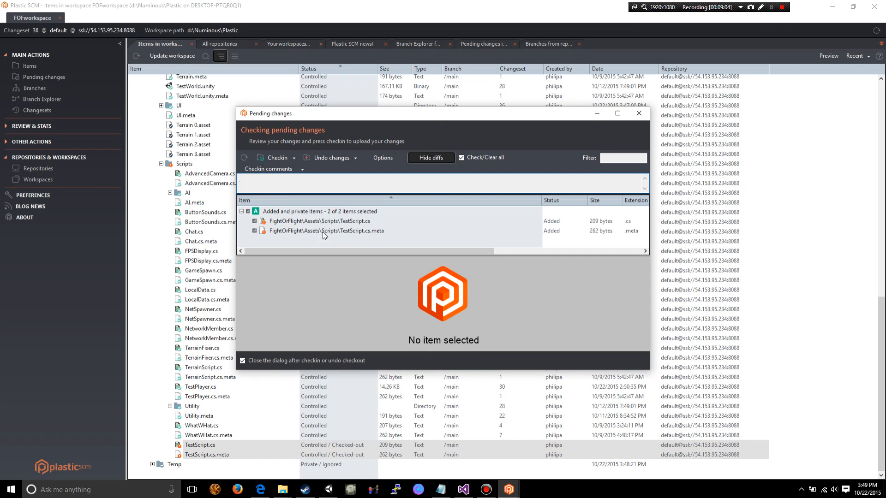
# - Review the content of TestScript.cs and TestScript.cs.meta among the added items in the pending changes
pyautogui.click(305, 221)
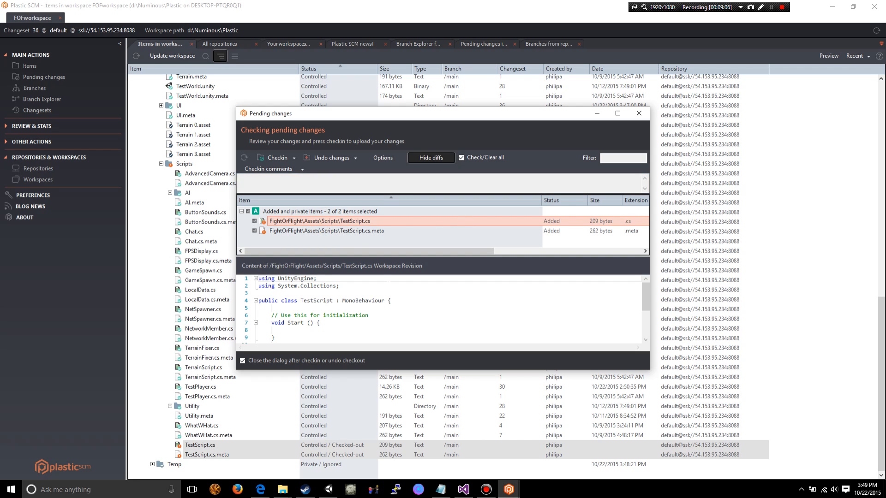
pyautogui.scroll(-3, 339, 304)
pyautogui.scroll(3, 339, 305)
pyautogui.click(324, 232)
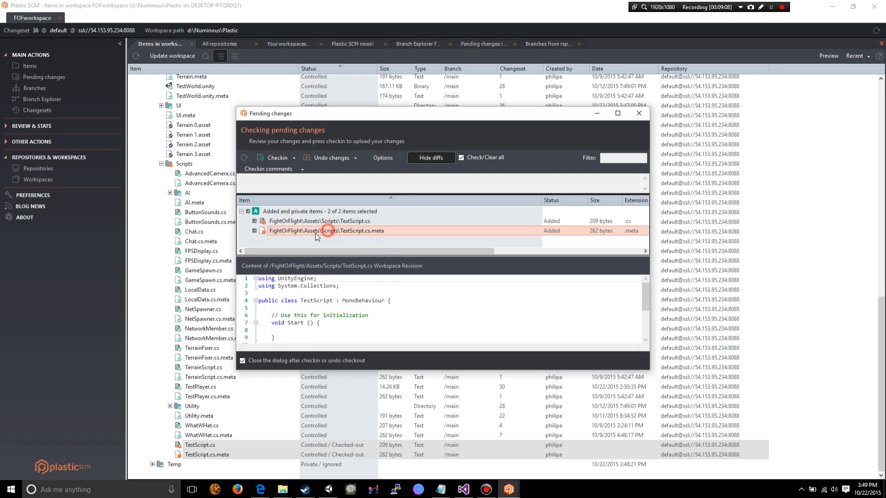
pyautogui.click(309, 222)
pyautogui.click(303, 212)
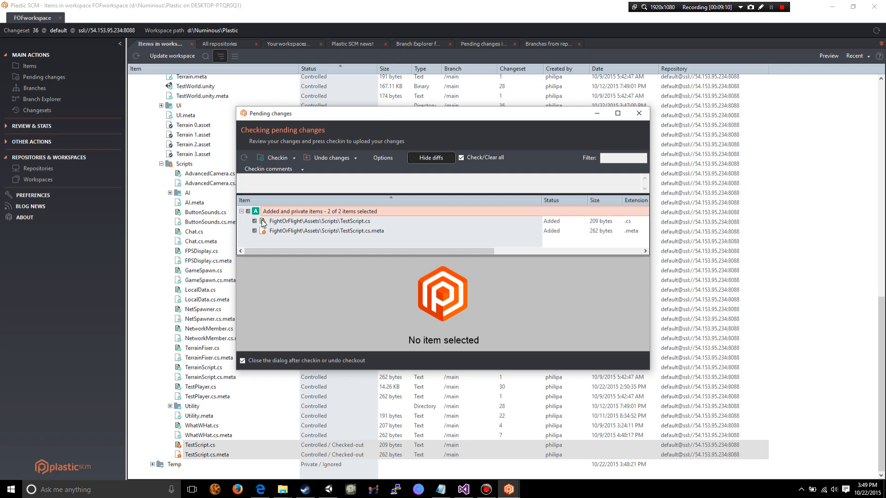
# - Check in both added TestScript items without a comment and review their status in the Scripts folder
pyautogui.click(248, 211)
pyautogui.click(249, 212)
pyautogui.click(271, 159)
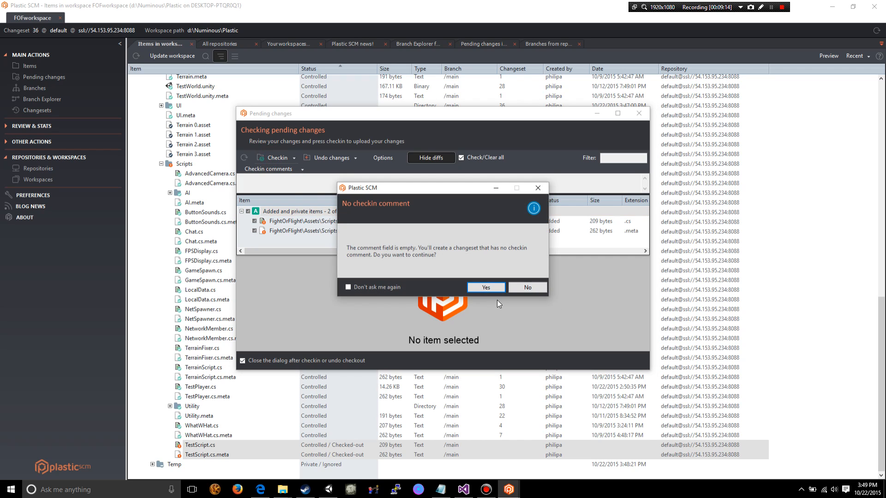
pyautogui.click(483, 289)
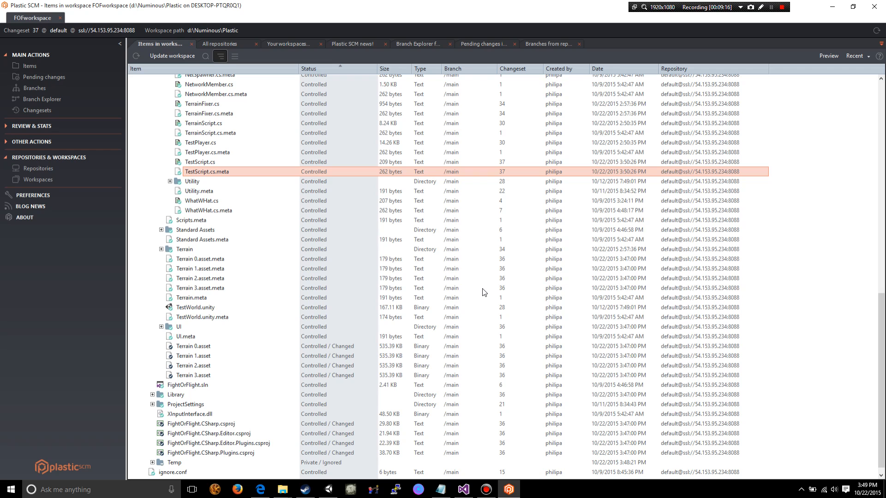
pyautogui.scroll(1, 483, 292)
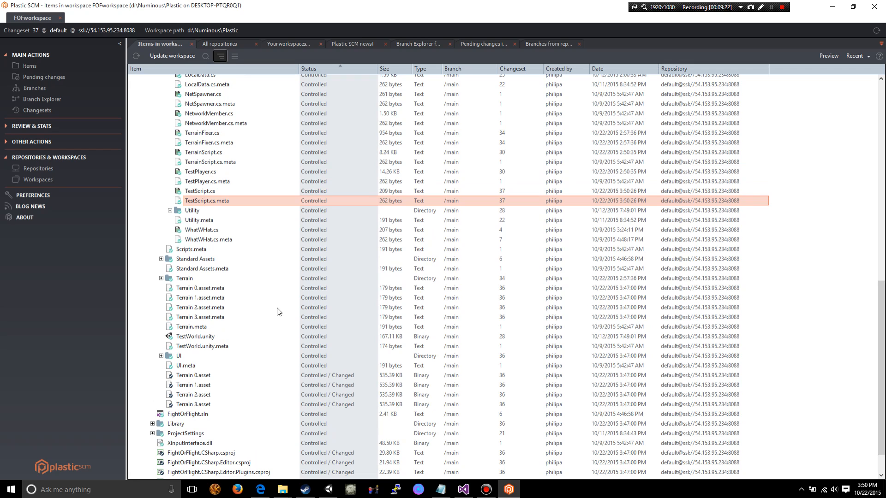
pyautogui.scroll(2, 278, 312)
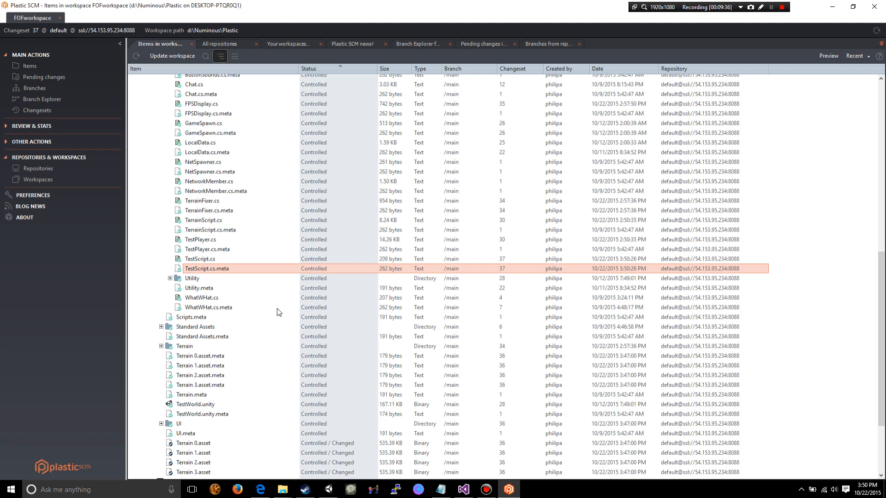
# - Check in all changed items together with the two private metadata items from the pending changes, without a check-in comment
pyautogui.click(58, 80)
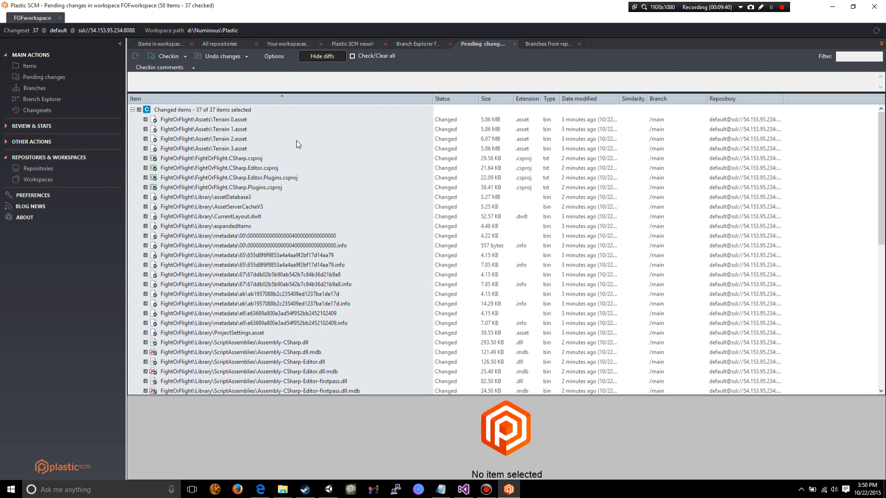
pyautogui.scroll(-10, 296, 140)
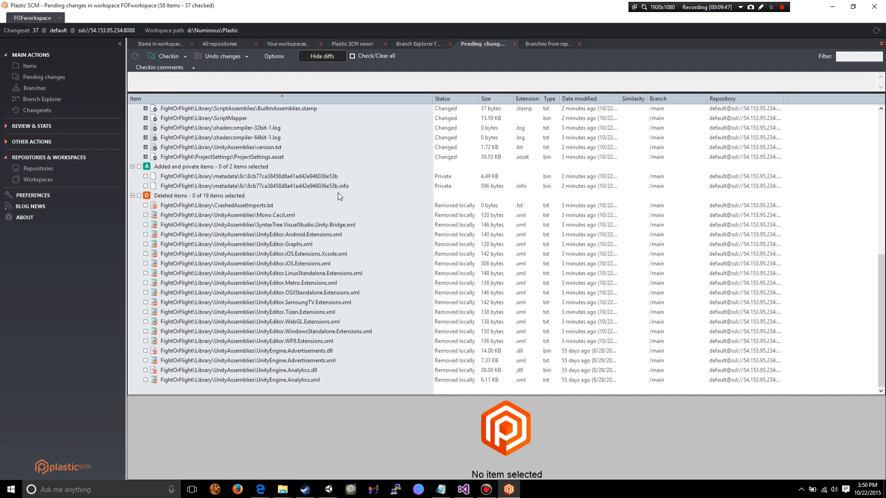
pyautogui.click(139, 167)
pyautogui.scroll(10, 297, 195)
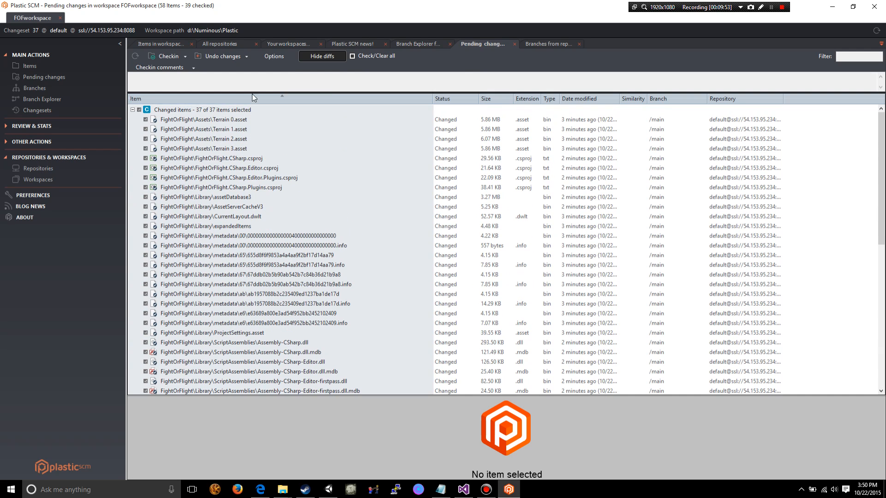
pyautogui.click(162, 56)
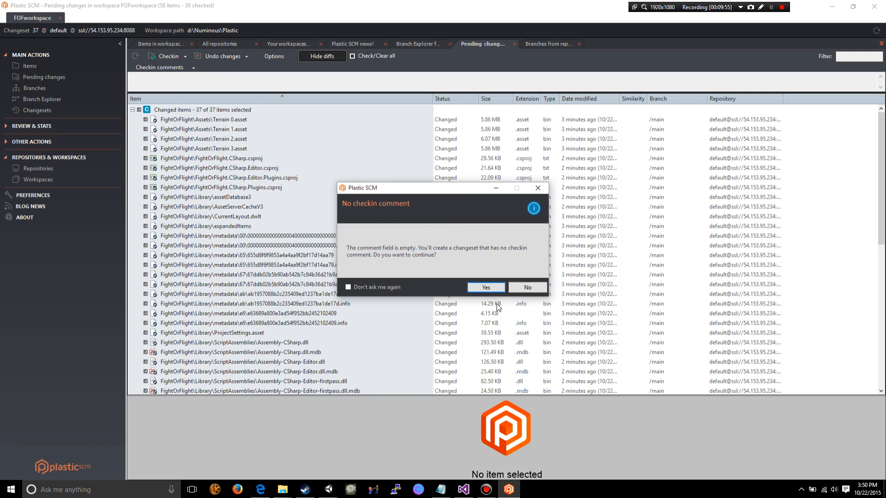
pyautogui.click(485, 288)
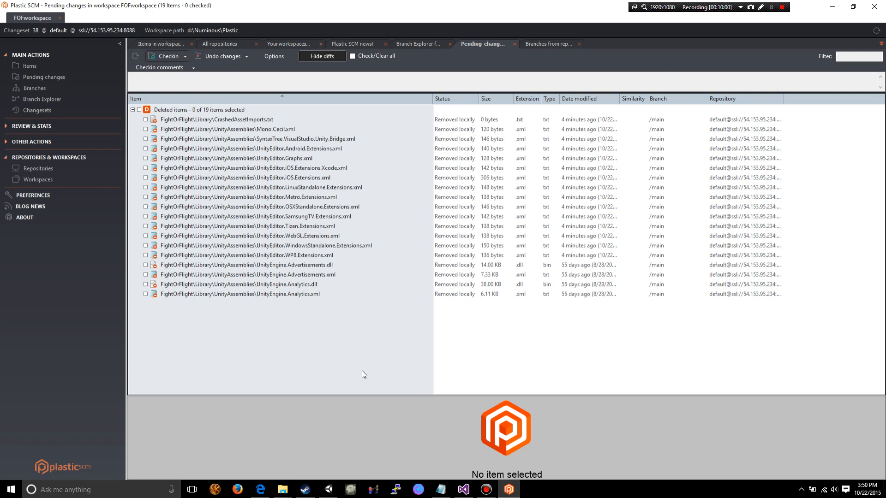
# - Inspect the deleted items group and its available actions in the pending changes
pyautogui.click(133, 110)
pyautogui.click(169, 109)
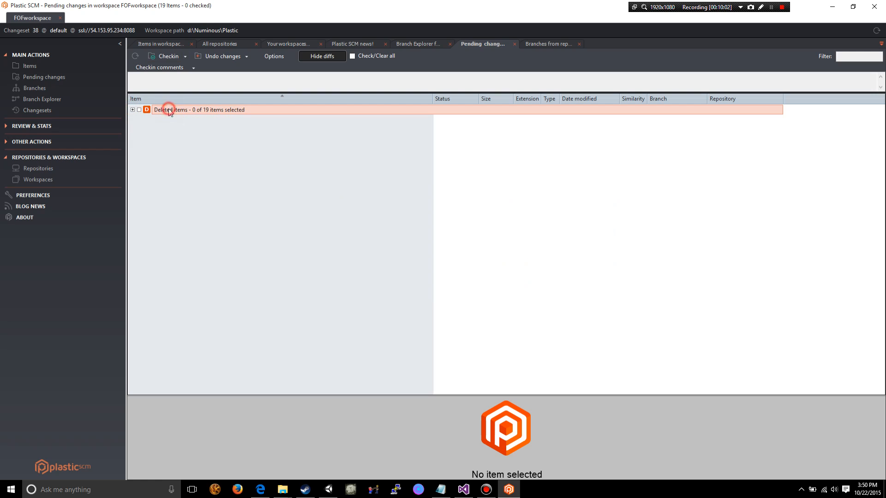
pyautogui.rightClick(169, 110)
pyautogui.click(148, 136)
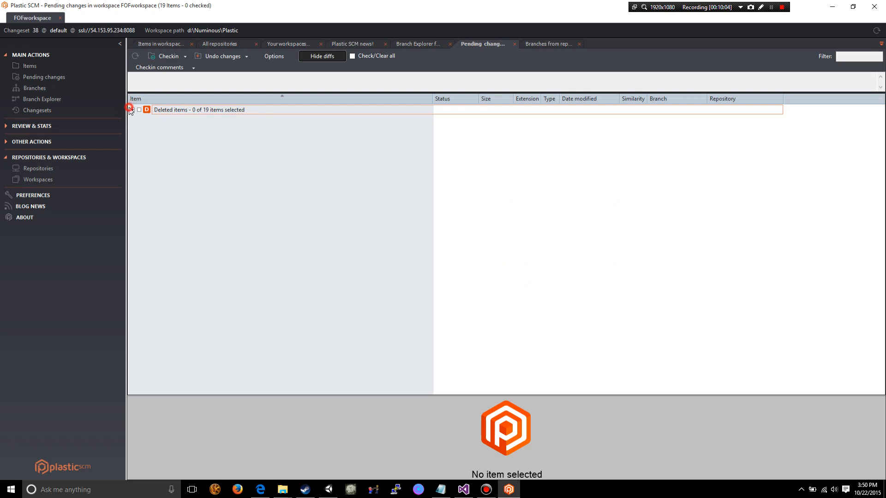
pyautogui.click(132, 110)
pyautogui.click(133, 109)
pyautogui.click(240, 189)
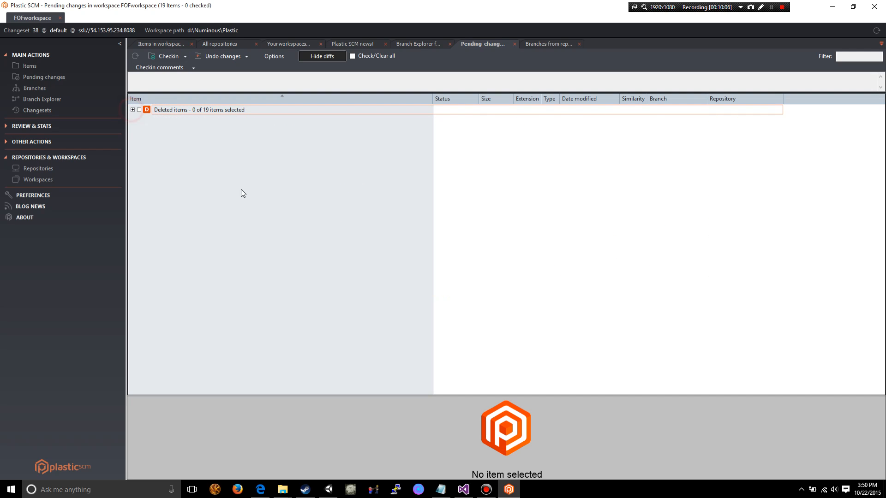
pyautogui.click(49, 77)
pyautogui.click(46, 87)
pyautogui.click(30, 65)
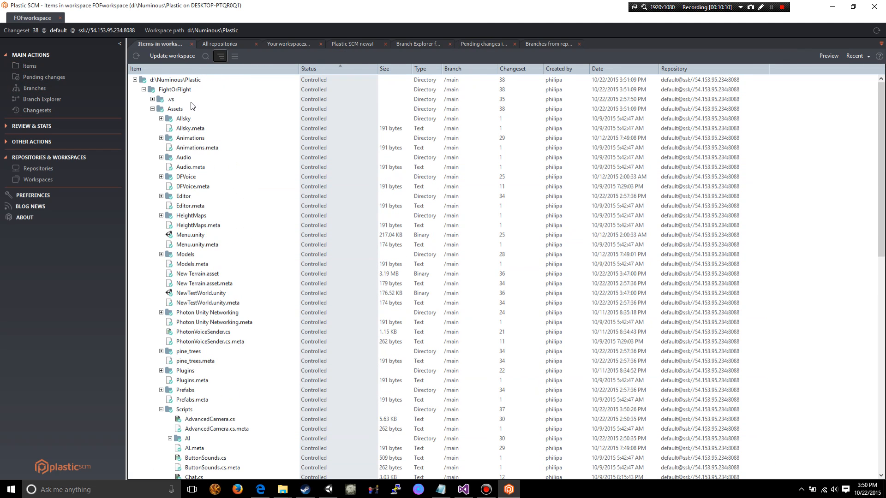
pyautogui.click(134, 80)
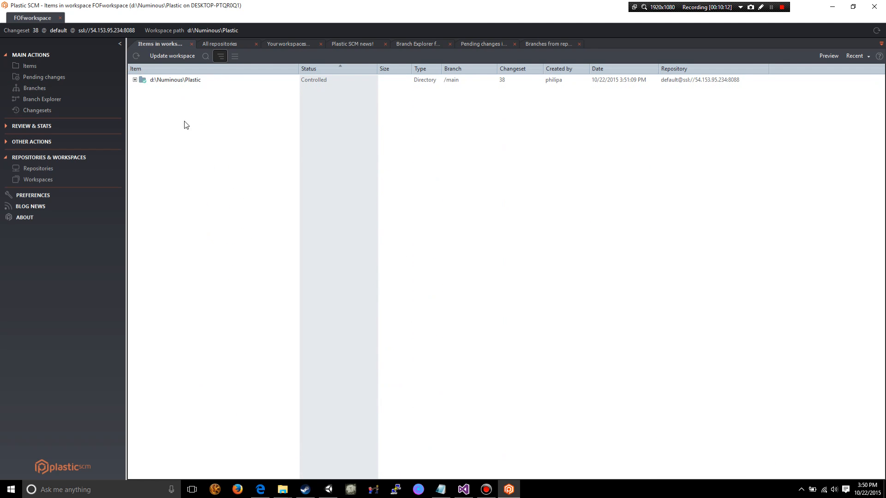
pyautogui.click(154, 83)
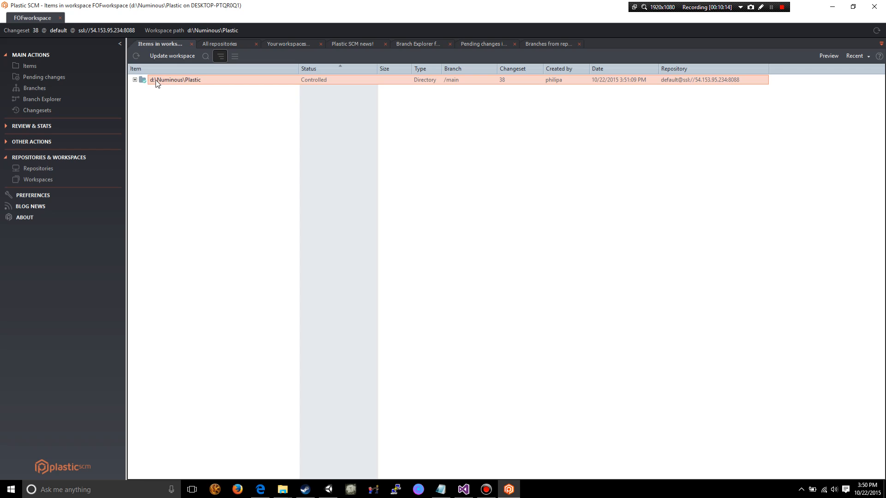
pyautogui.rightClick(170, 80)
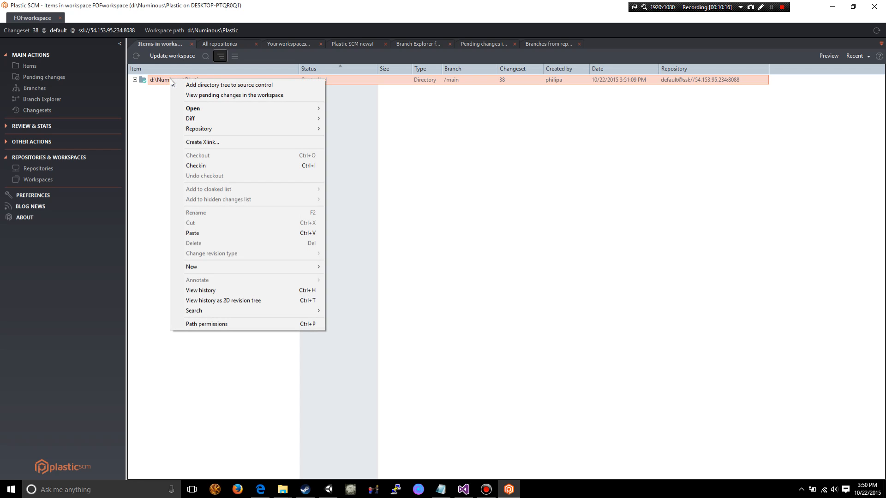
pyautogui.click(206, 166)
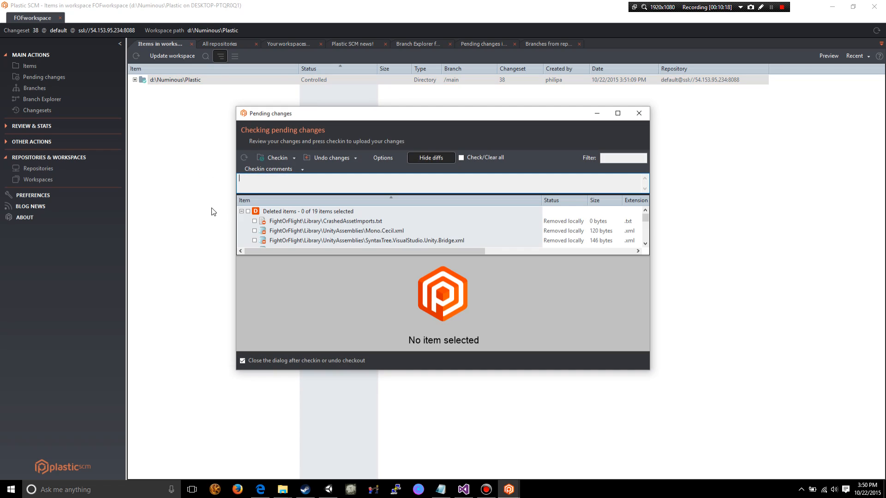
pyautogui.scroll(-1, 306, 231)
pyautogui.scroll(5, 305, 228)
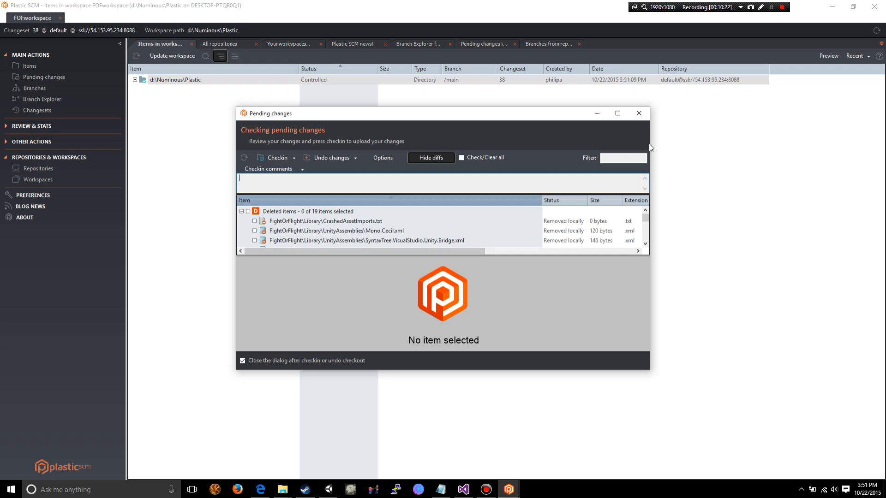
pyautogui.click(639, 113)
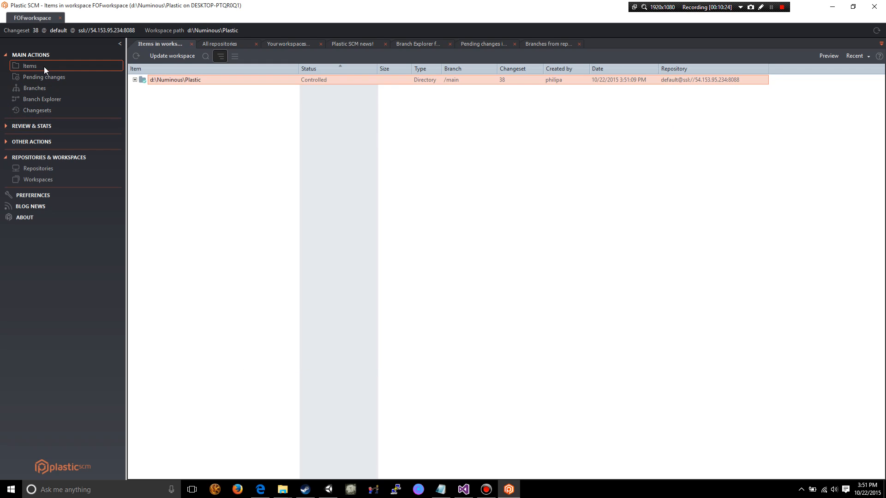
# - Update the workspace at d:\Numinous\Plastic and recheck its pending changes
pyautogui.click(135, 80)
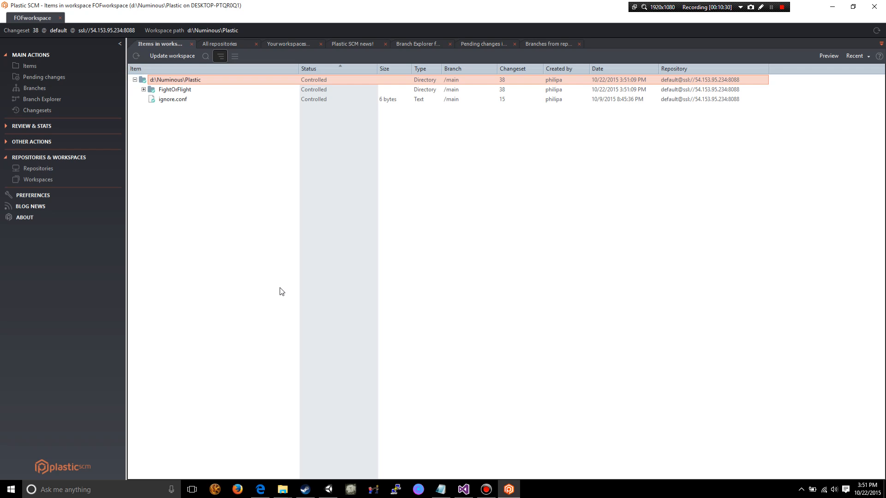
pyautogui.click(157, 58)
pyautogui.click(486, 288)
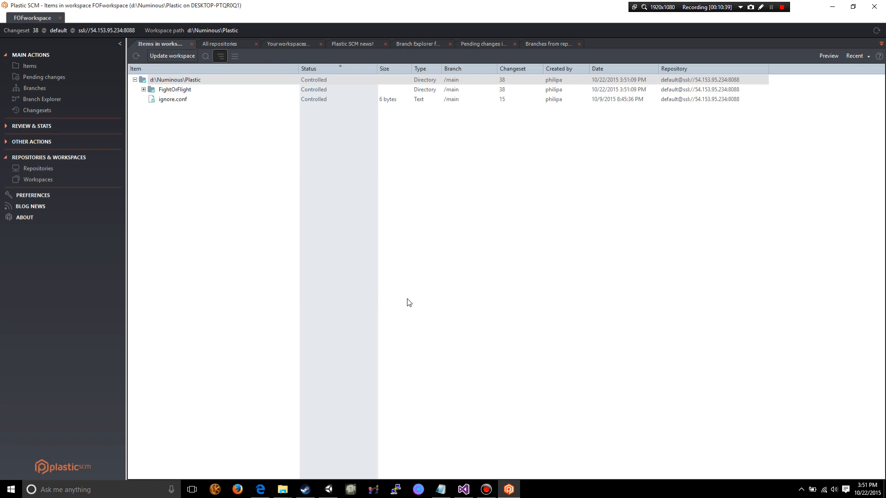
pyautogui.click(43, 78)
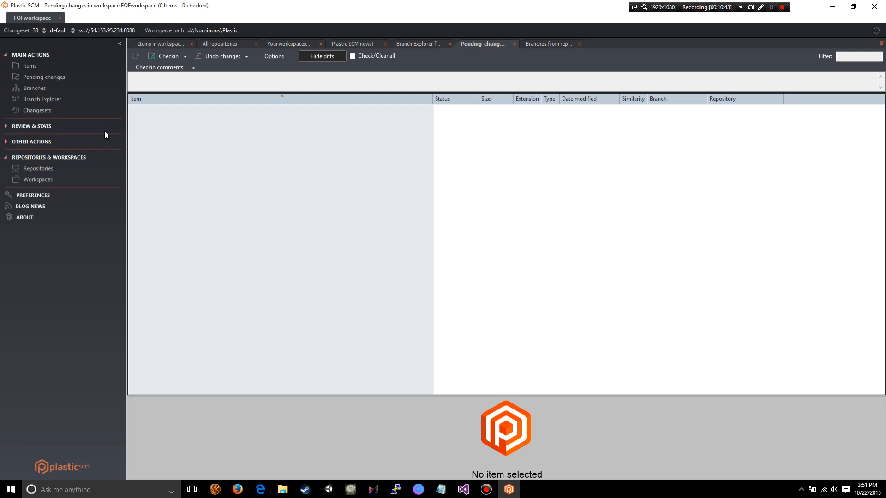
pyautogui.click(56, 71)
pyautogui.click(39, 69)
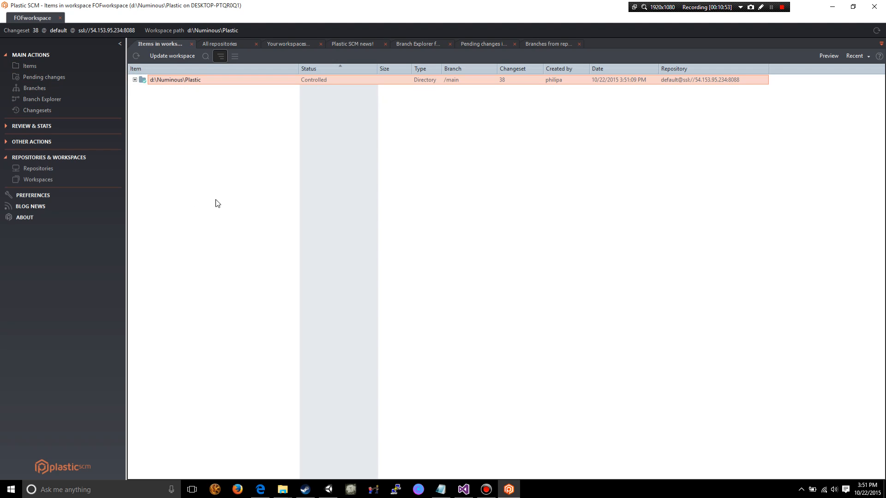
pyautogui.click(508, 491)
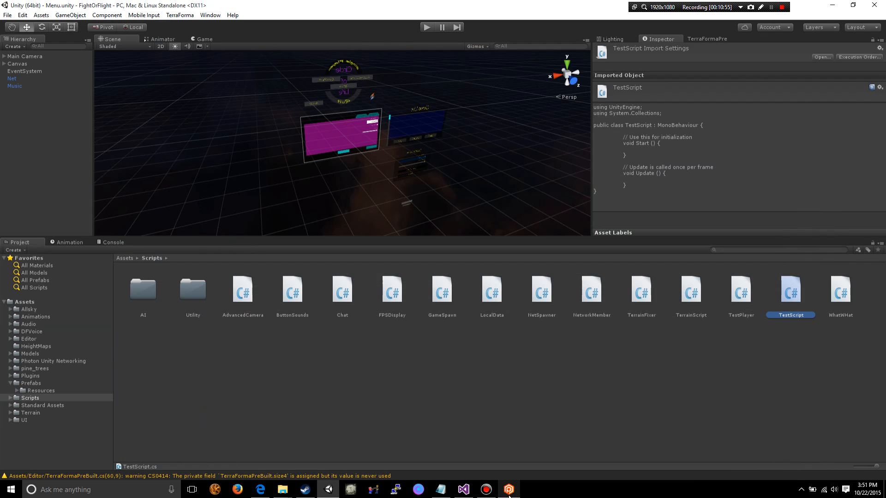
pyautogui.click(508, 490)
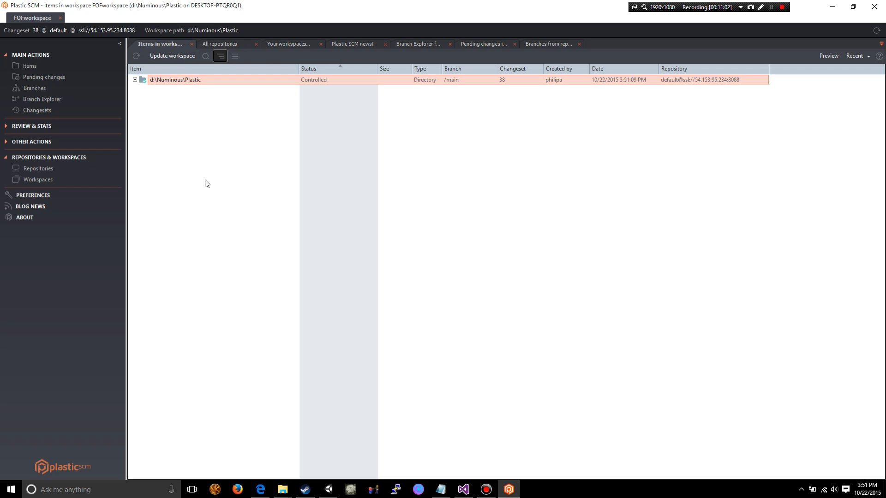
# - Examine the changeset history of /main and /main/Test Branch in the Branch Explorer and compare it with the list of branches
pyautogui.click(45, 99)
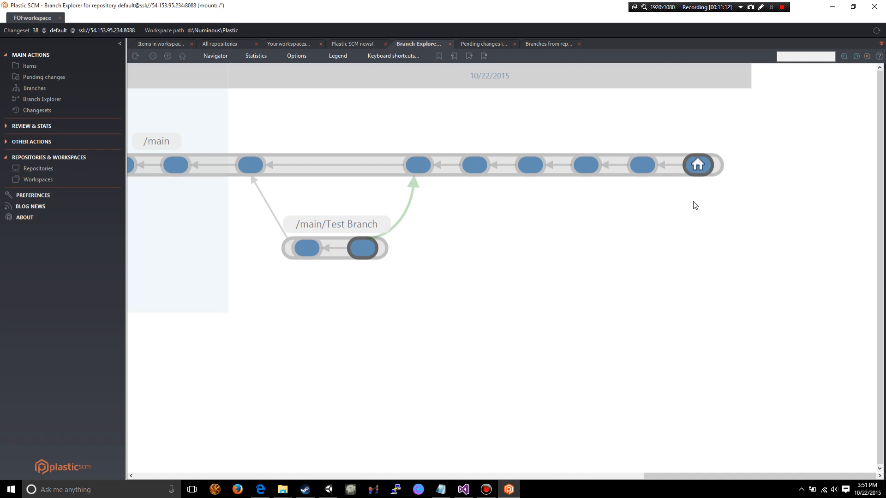
pyautogui.moveTo(593, 360); pyautogui.dragTo(649, 360)
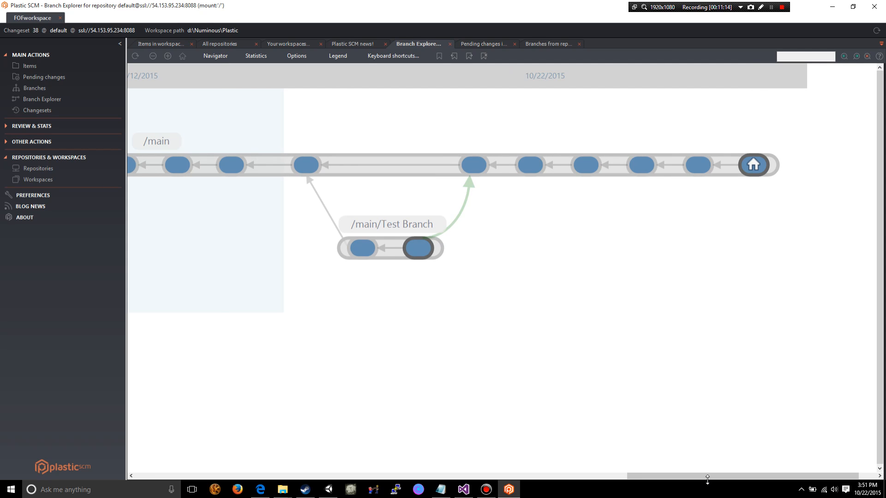
pyautogui.moveTo(707, 478); pyautogui.dragTo(204, 476)
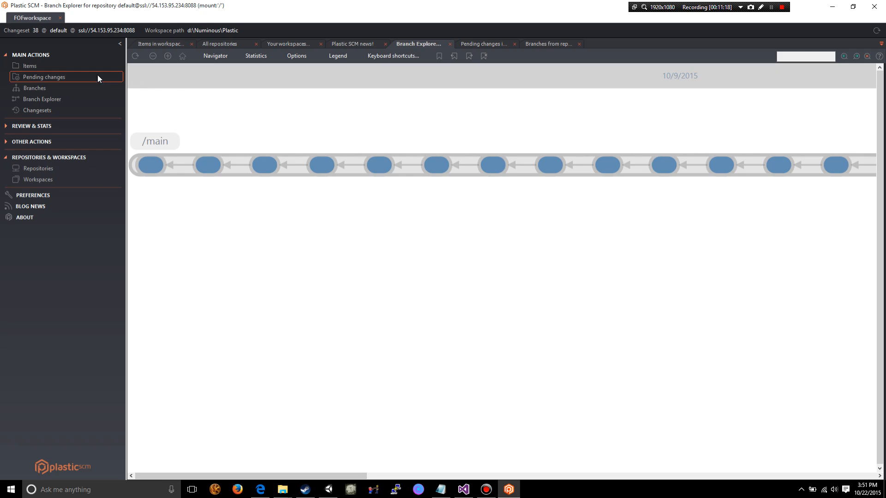
pyautogui.click(39, 100)
pyautogui.click(39, 88)
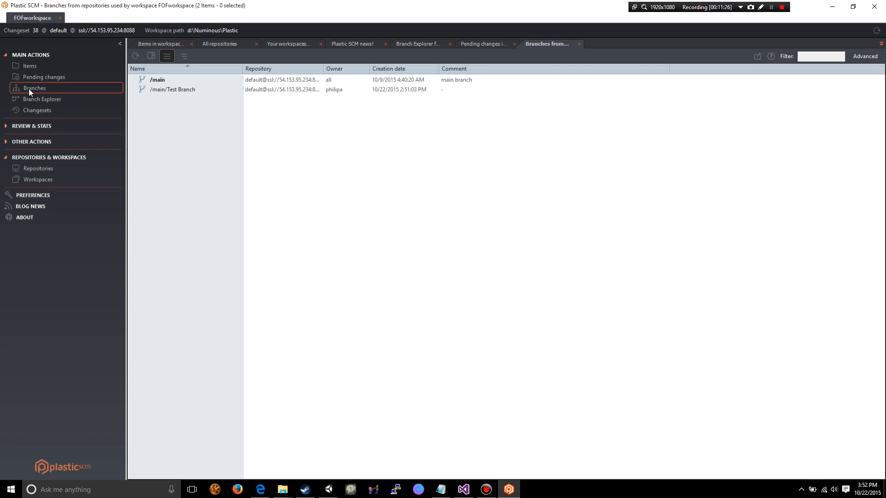
pyautogui.click(47, 100)
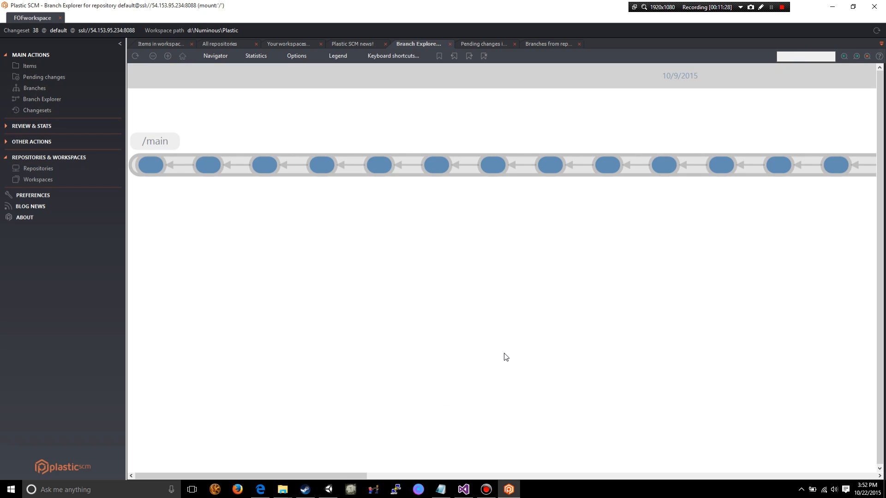
# - Look through the earliest changesets on the /main branch and read the details of changeset 4
pyautogui.click(260, 476)
pyautogui.moveTo(260, 476); pyautogui.dragTo(157, 398)
pyautogui.click(209, 164)
pyautogui.click(265, 165)
pyautogui.click(317, 165)
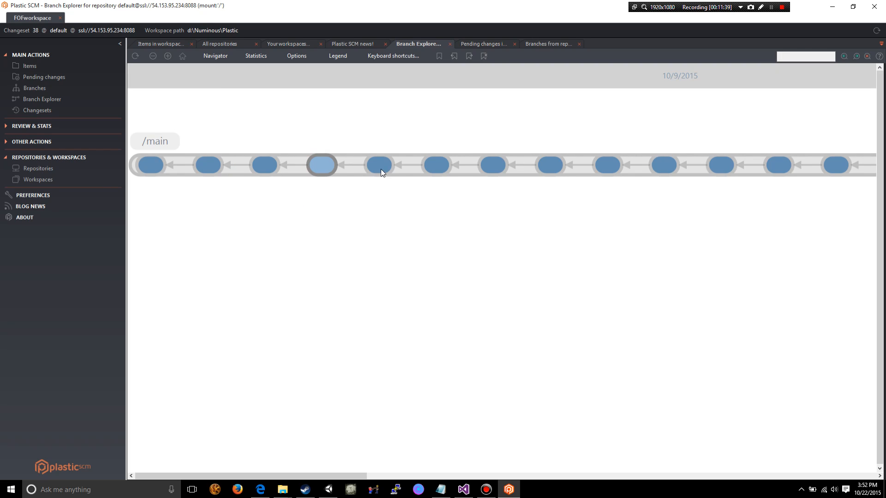
pyautogui.click(388, 166)
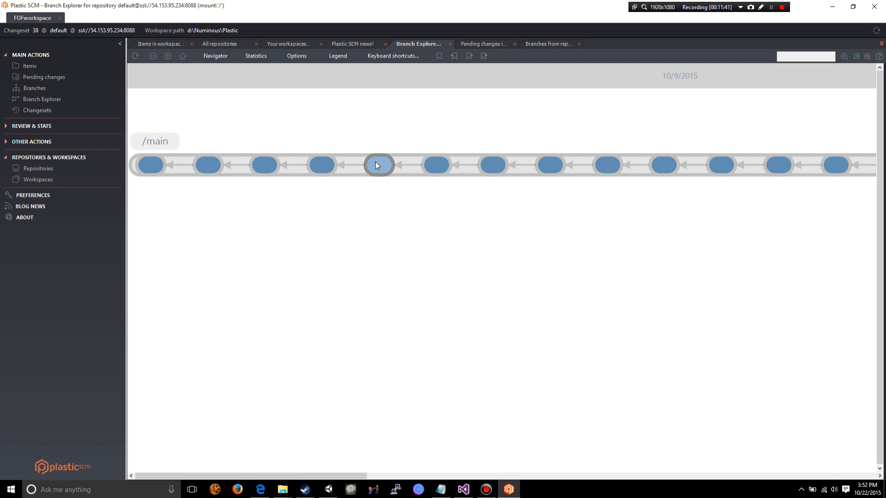
pyautogui.moveTo(387, 164)
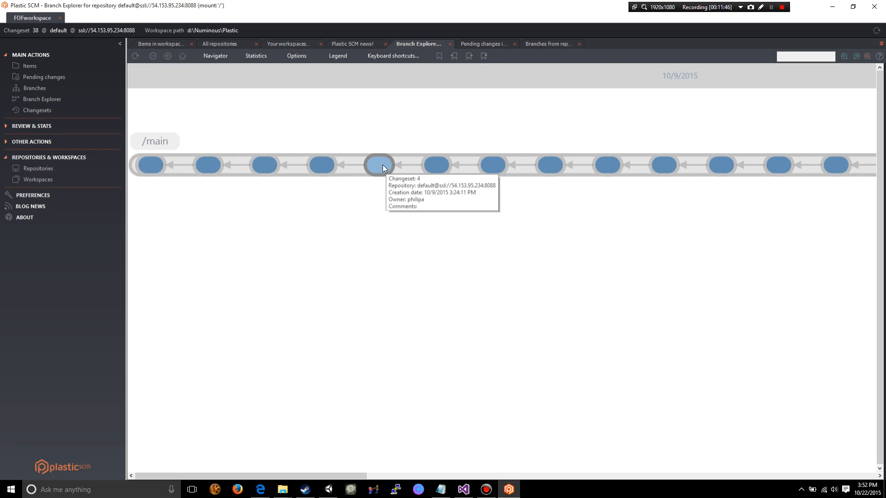
# - Read the details of changeset 5 on /main, open its differences in a maximized window and browse an enlarged list of its items
pyautogui.moveTo(439, 163)
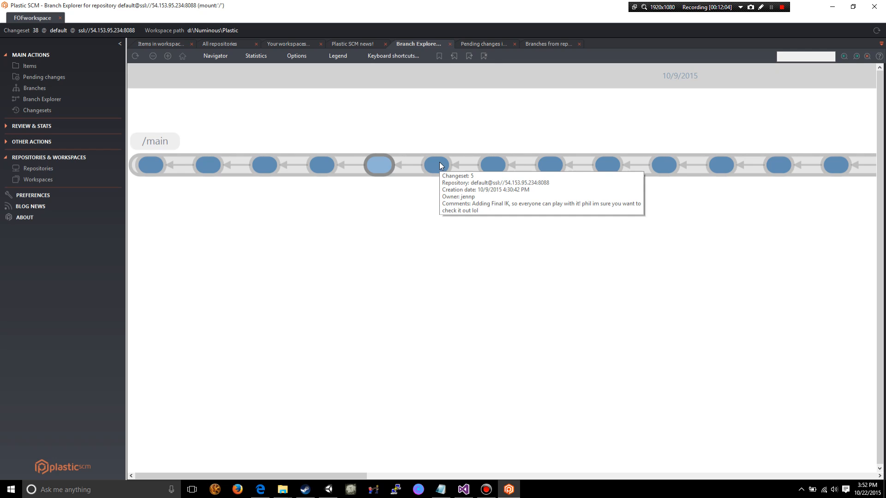
pyautogui.click(440, 165)
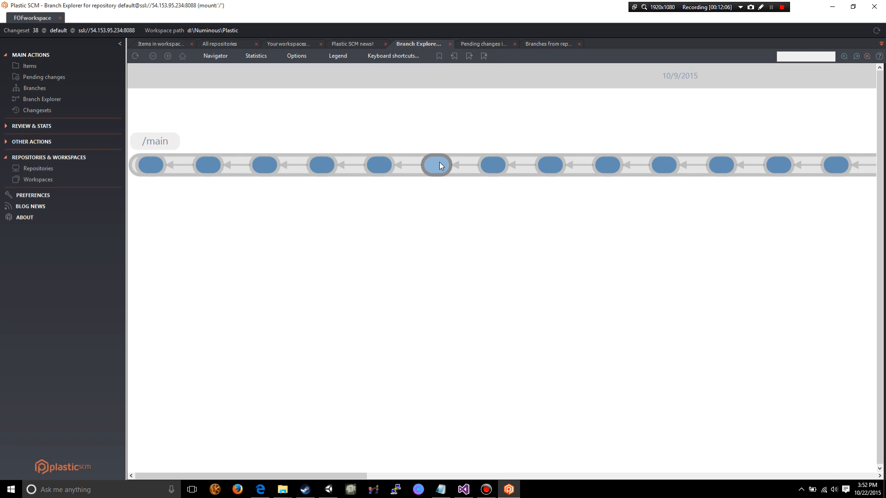
pyautogui.doubleClick(440, 165)
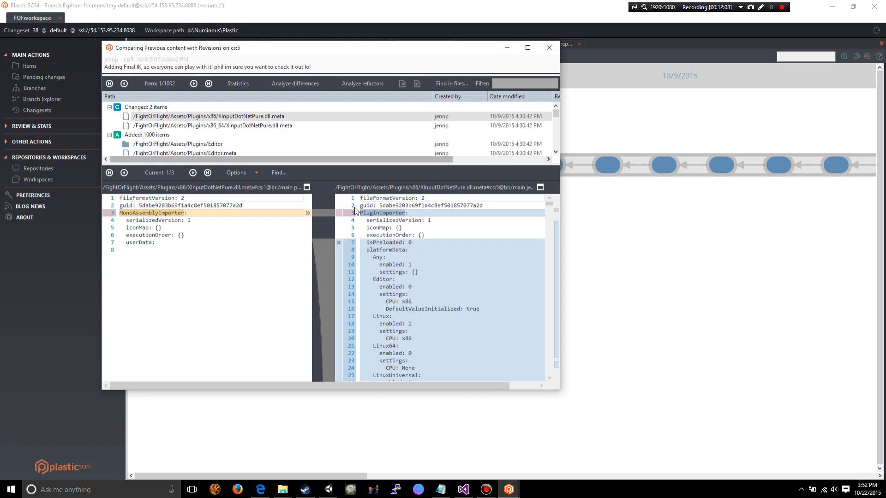
pyautogui.click(528, 47)
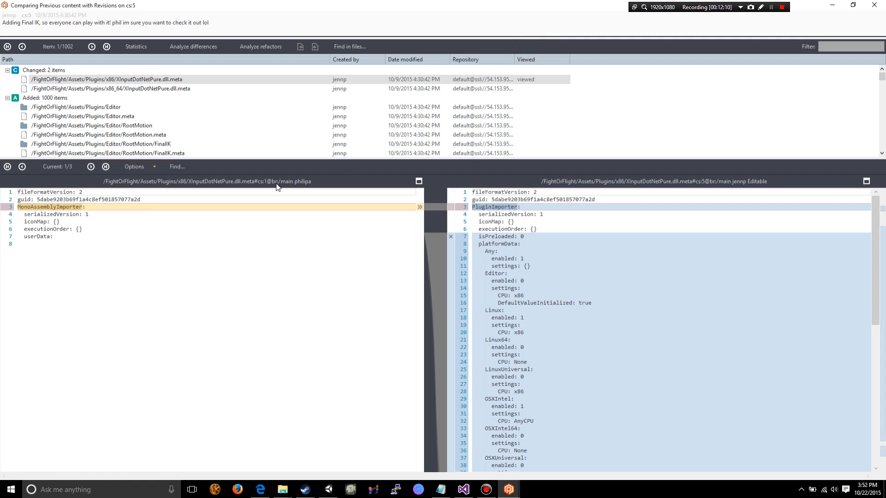
pyautogui.moveTo(379, 159); pyautogui.dragTo(380, 238)
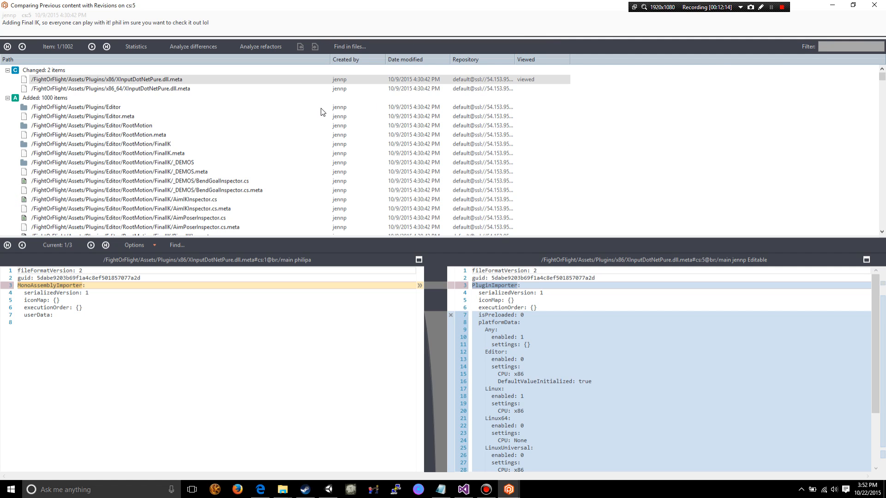
pyautogui.scroll(-15, 277, 139)
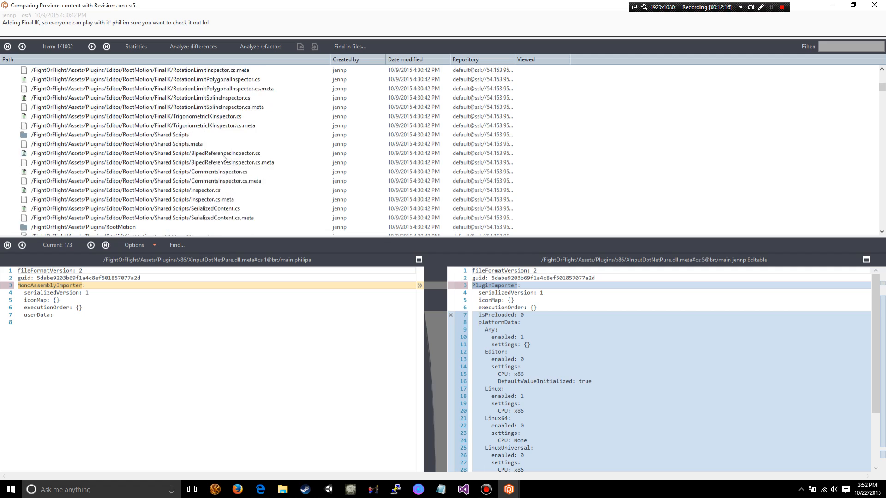
# - Browse the changed items of changeset 5 to the end of the list and view the content of V3Tools.cs.meta
pyautogui.scroll(-20, 222, 158)
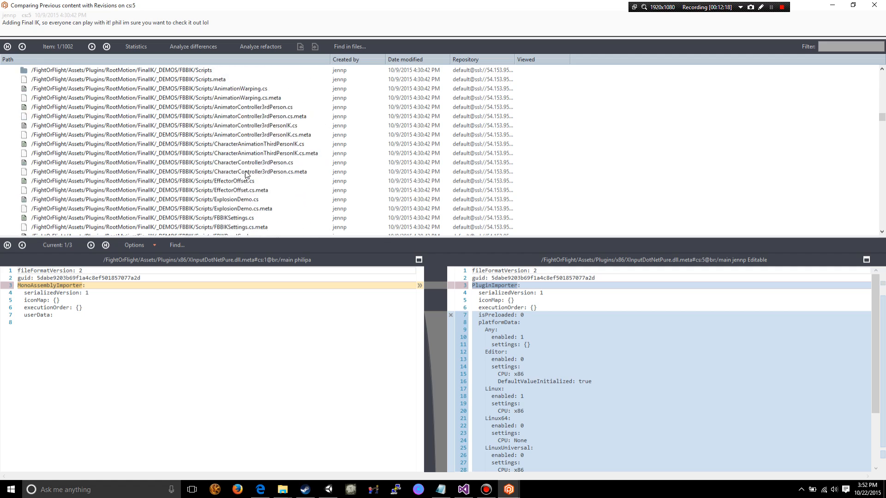
pyautogui.scroll(-15, 246, 174)
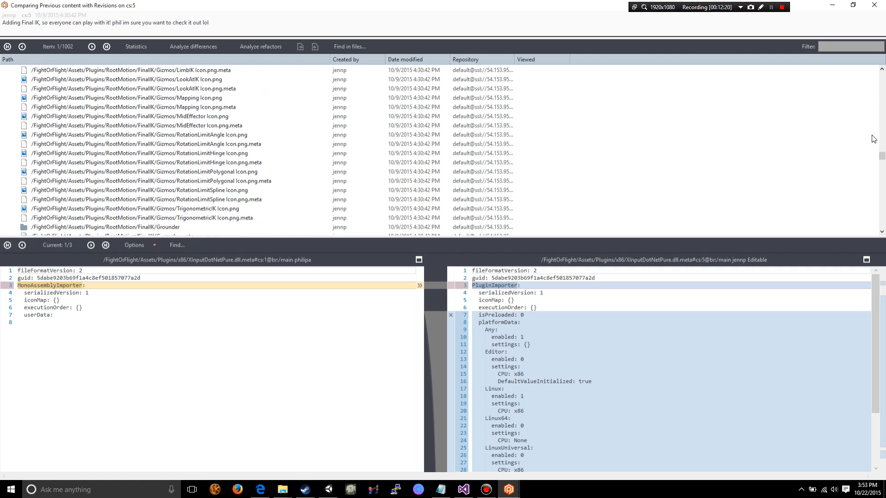
pyautogui.moveTo(882, 156); pyautogui.dragTo(881, 224)
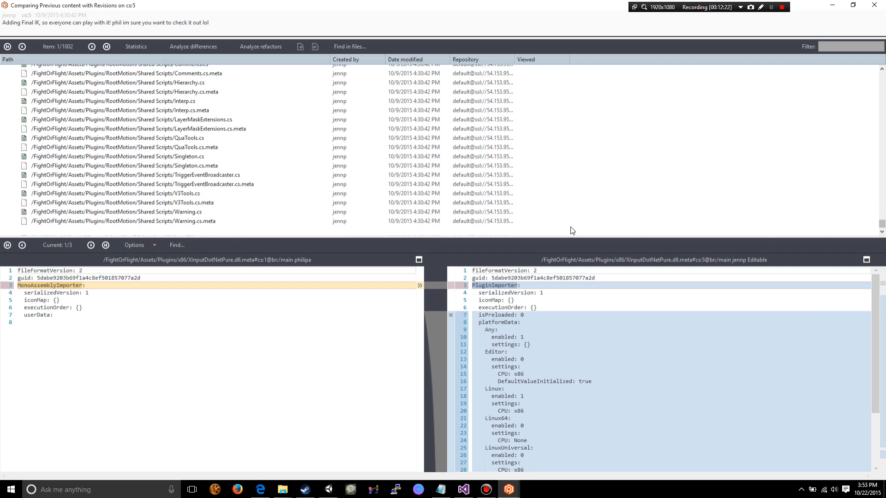
pyautogui.click(186, 203)
pyautogui.scroll(3, 145, 210)
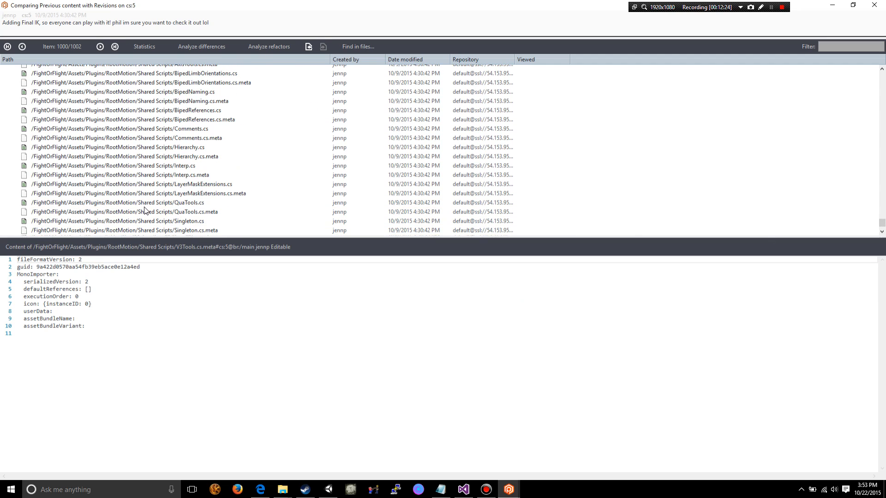
# - Look back through the changed items and read the metadata of the material Pilot Head.mat
pyautogui.scroll(13, 144, 210)
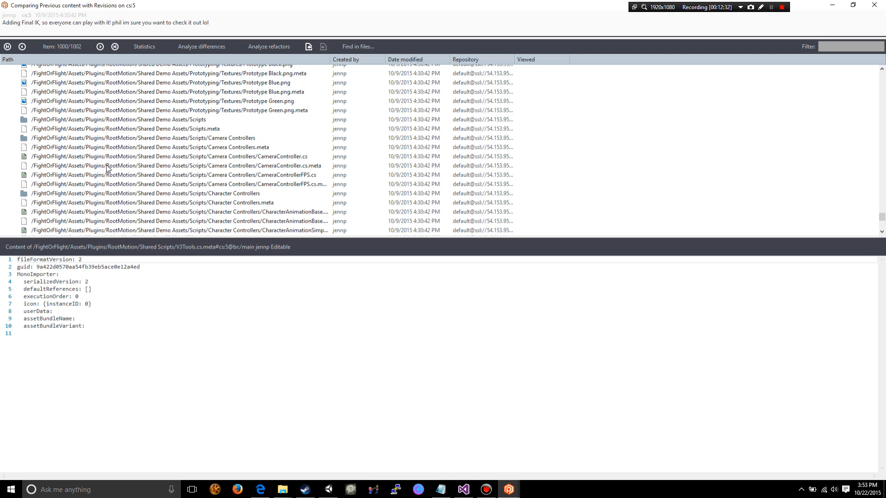
pyautogui.scroll(20, 106, 169)
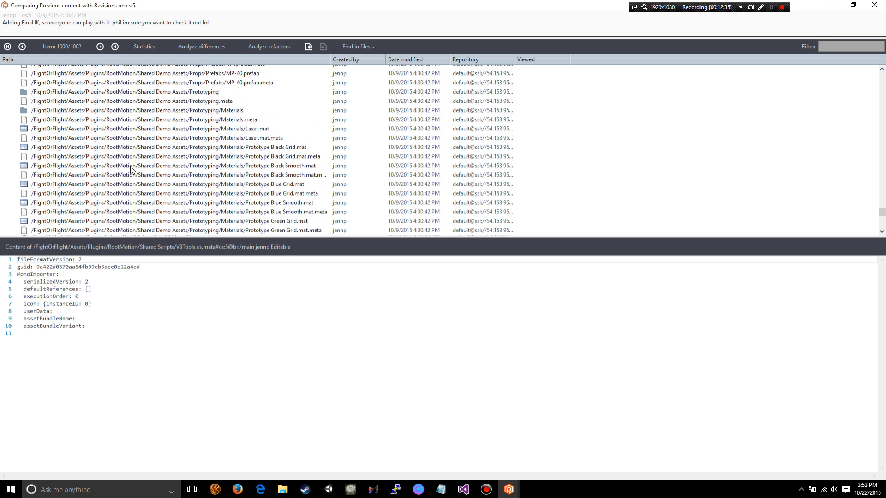
pyautogui.scroll(5, 117, 151)
pyautogui.click(95, 129)
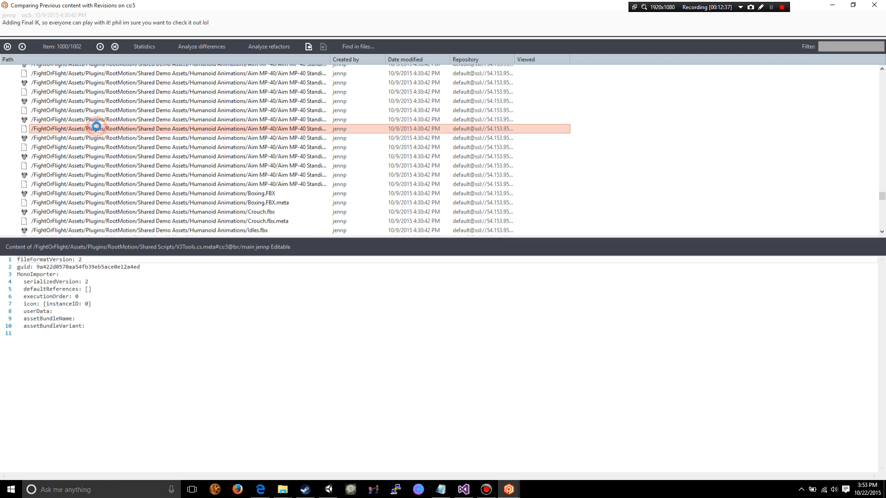
pyautogui.scroll(10, 97, 131)
pyautogui.scroll(6, 97, 130)
pyautogui.click(96, 128)
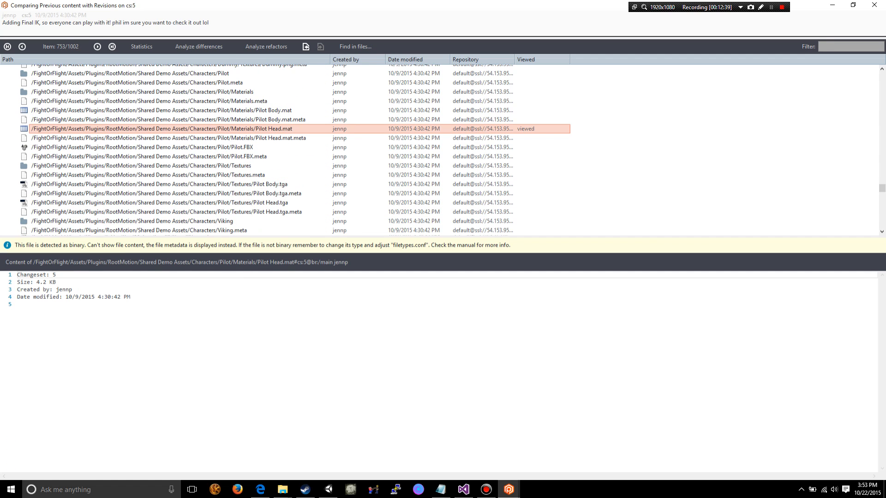
pyautogui.moveTo(152, 300); pyautogui.dragTo(5, 276)
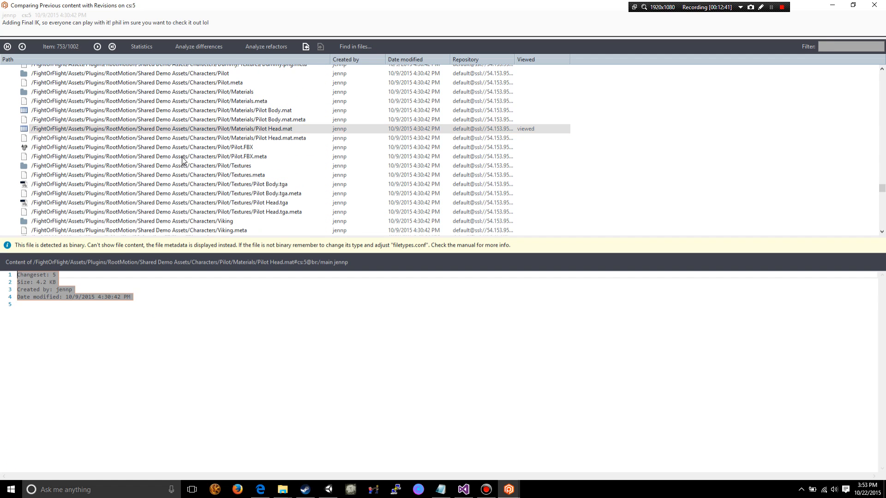
# - View the content of the Angry Bots Generic/Materials folder, and close the differences of changeset 5
pyautogui.scroll(10, 182, 157)
pyautogui.scroll(20, 159, 125)
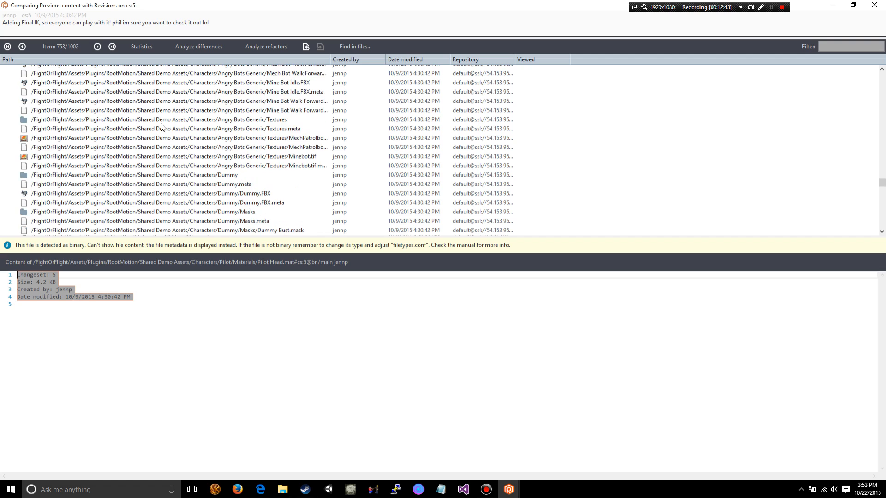
pyautogui.scroll(20, 166, 128)
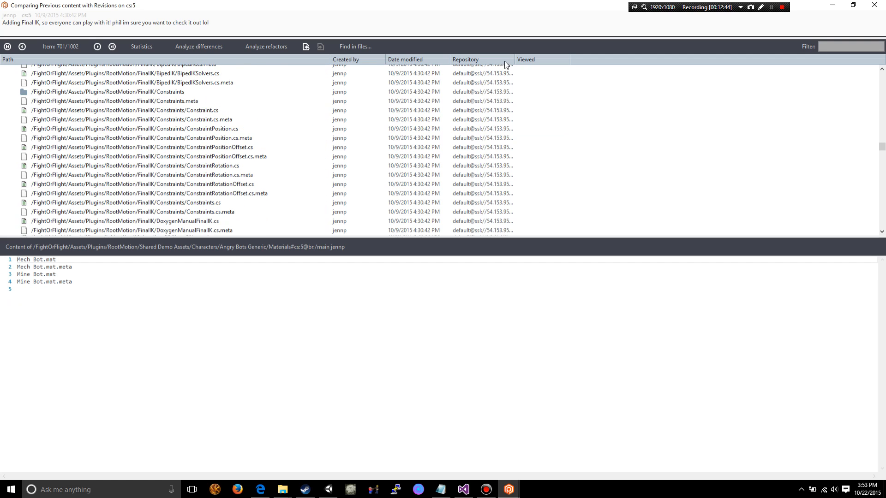
pyautogui.click(877, 4)
pyautogui.click(876, 6)
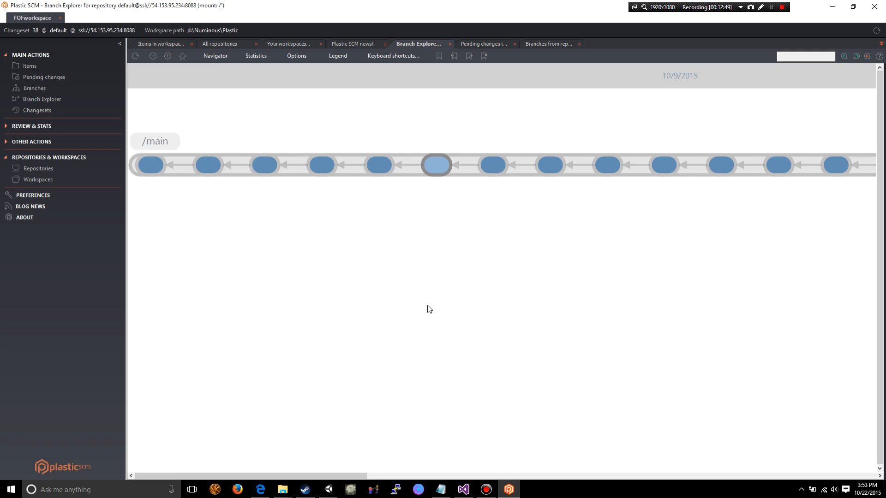
# - Create a child branch named Test Branch 2 from changeset 38, the latest on /main, without comments
pyautogui.moveTo(358, 474); pyautogui.dragTo(868, 475)
pyautogui.click(680, 304)
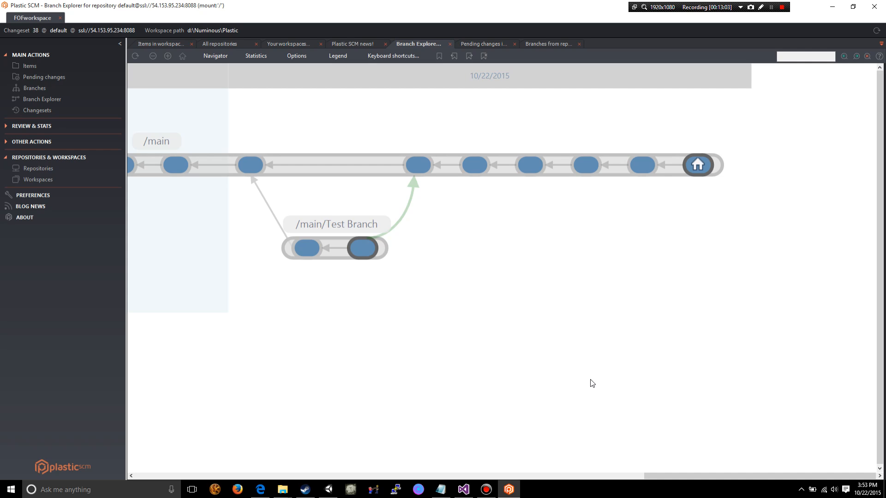
pyautogui.rightClick(696, 167)
pyautogui.click(664, 213)
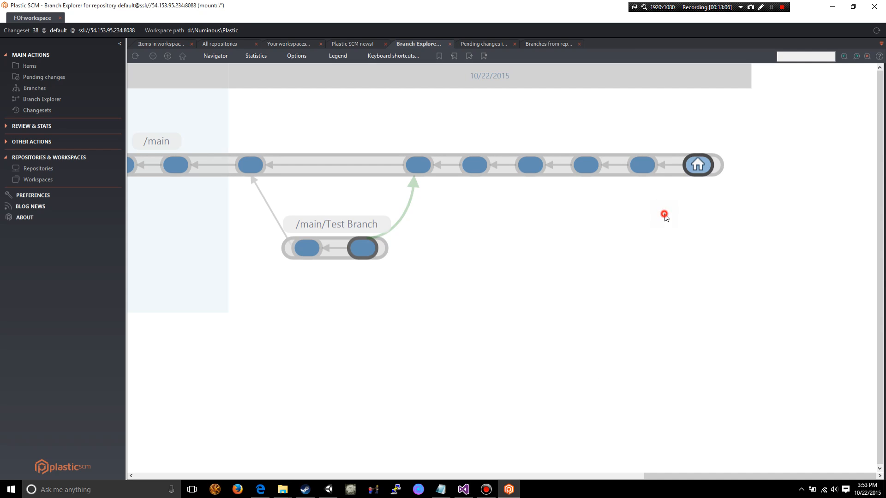
pyautogui.rightClick(701, 164)
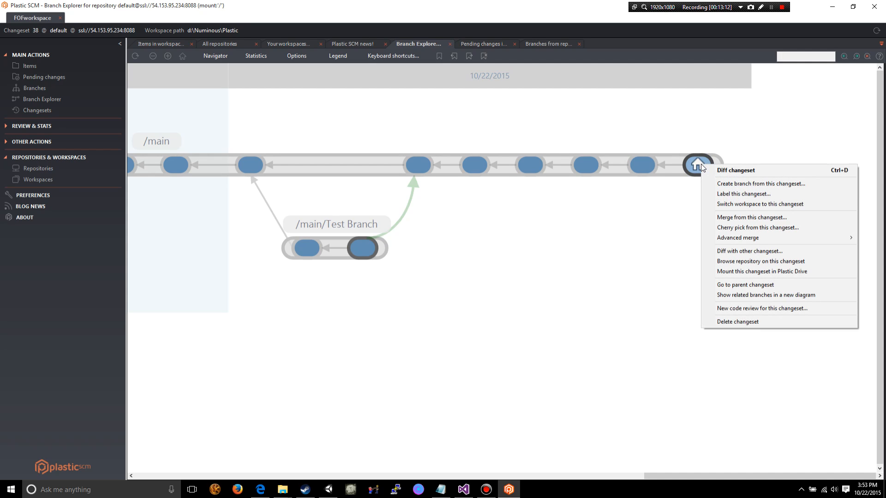
pyautogui.click(796, 185)
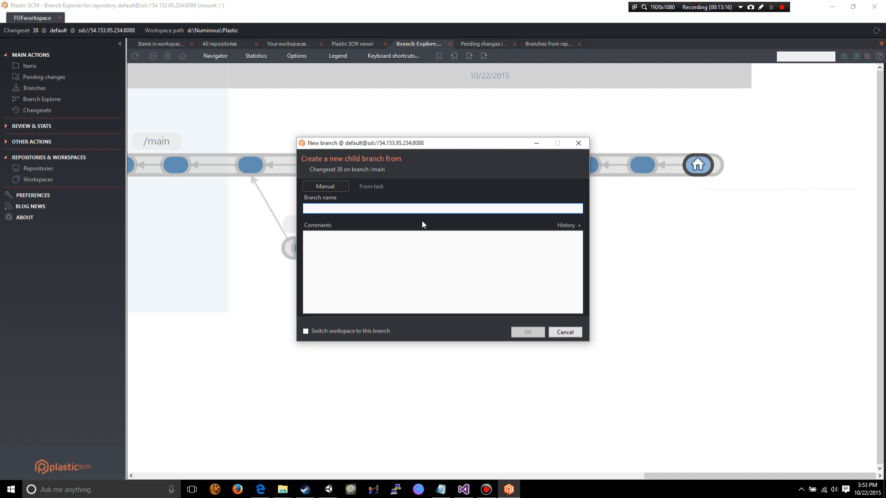
pyautogui.write('Test ')
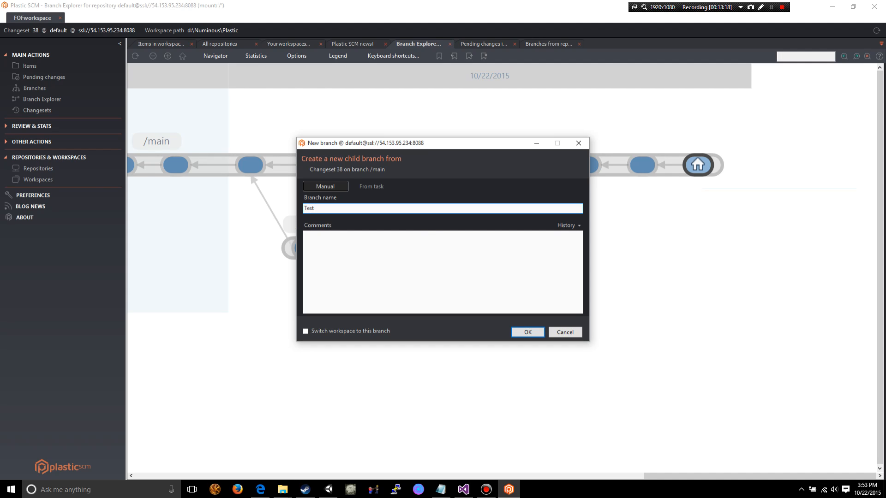
pyautogui.write('Branch 2')
pyautogui.click(380, 239)
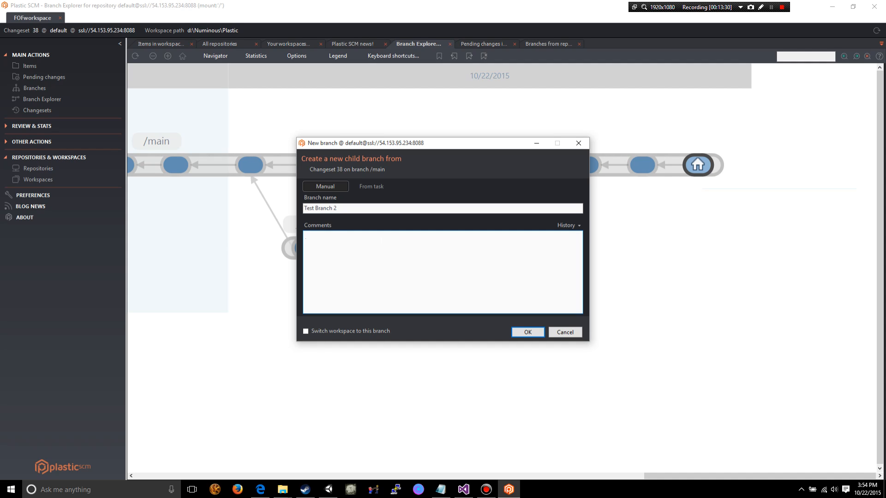
pyautogui.click(524, 333)
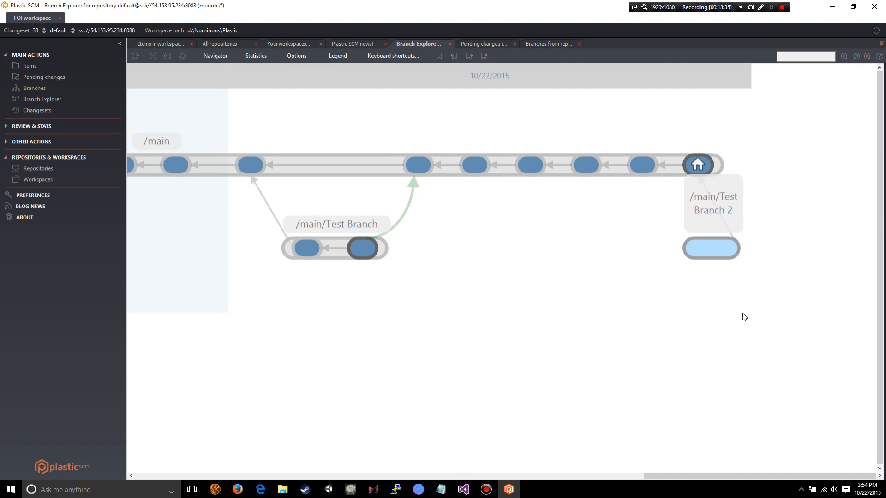
# - Switch the workspace to the branch /main/Test Branch 2 and accept the workspace configuration change
pyautogui.click(716, 251)
pyautogui.moveTo(714, 249)
pyautogui.rightClick(717, 249)
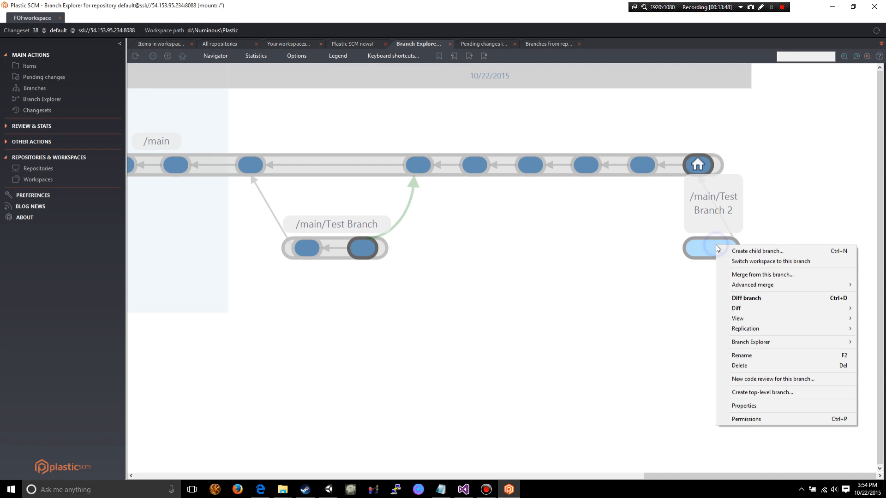
pyautogui.click(734, 262)
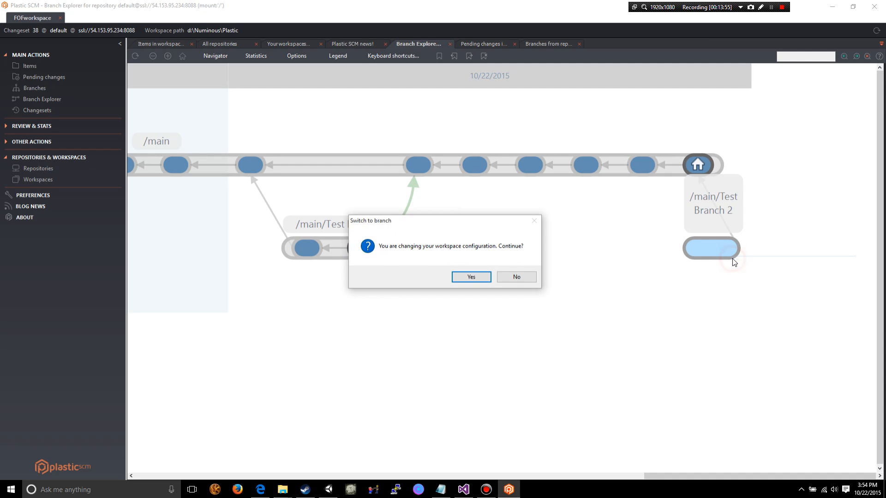
pyautogui.click(461, 275)
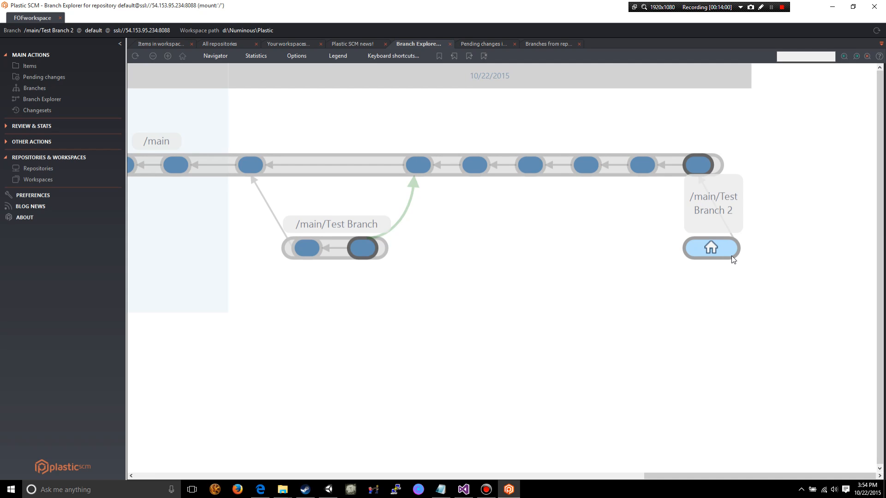
# - Examine where /main/Test Branch leaves and merges back into /main, and compare it with /main/Test Branch 2
pyautogui.moveTo(715, 251)
pyautogui.moveTo(420, 169)
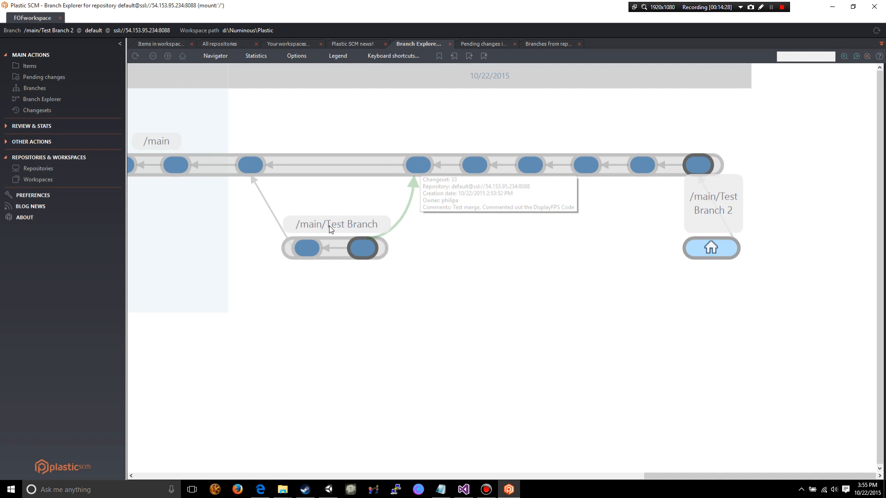
pyautogui.moveTo(267, 170)
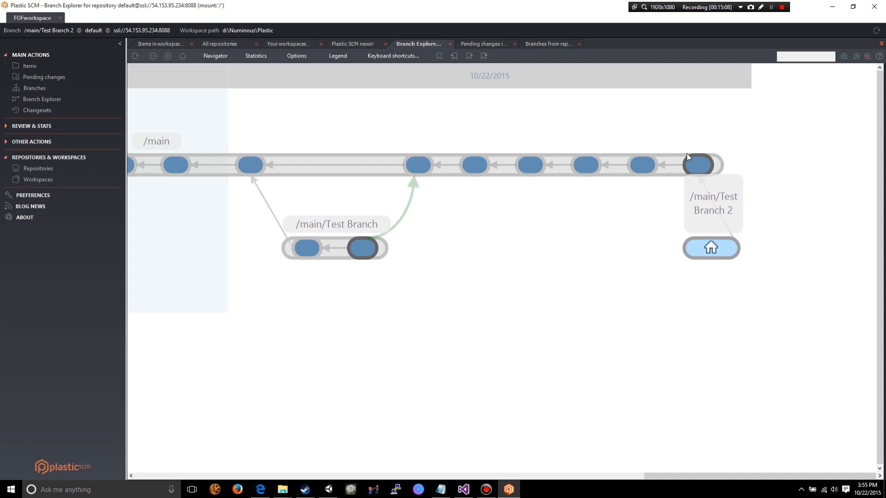
pyautogui.moveTo(711, 251)
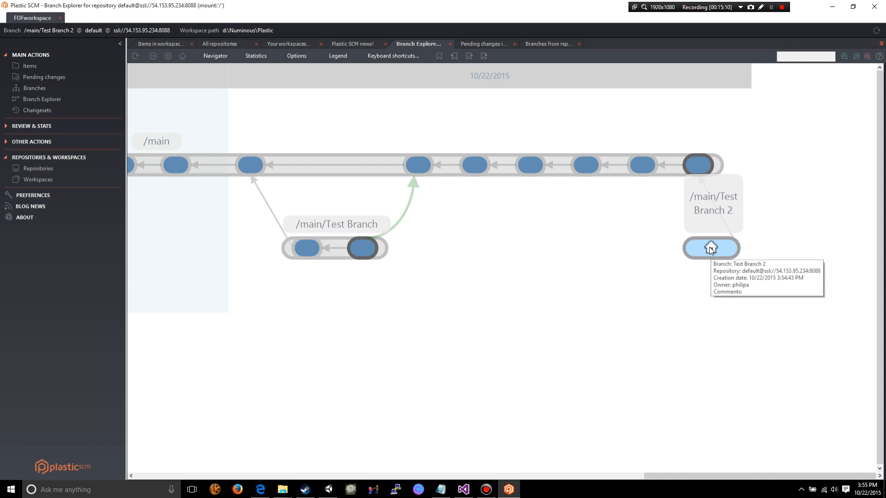
# - Review the actions available for changeset 38 on /main and for the branch /main/Test Branch 2
pyautogui.rightClick(696, 166)
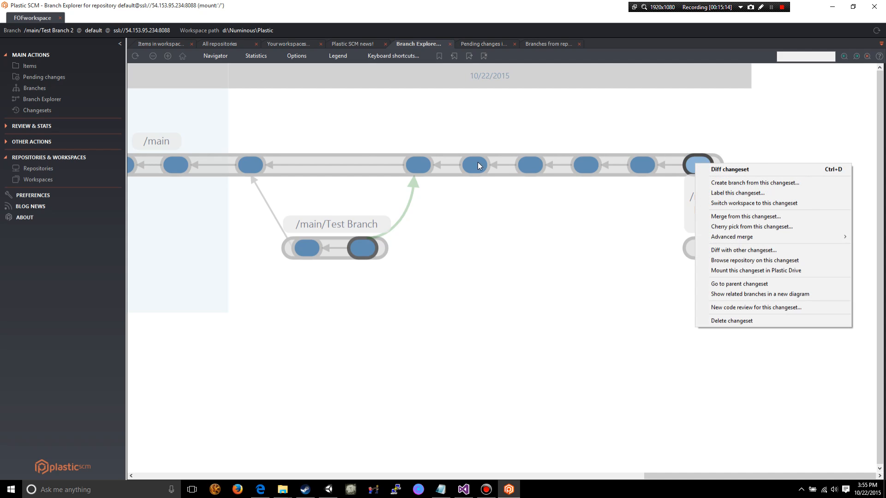
pyautogui.click(625, 229)
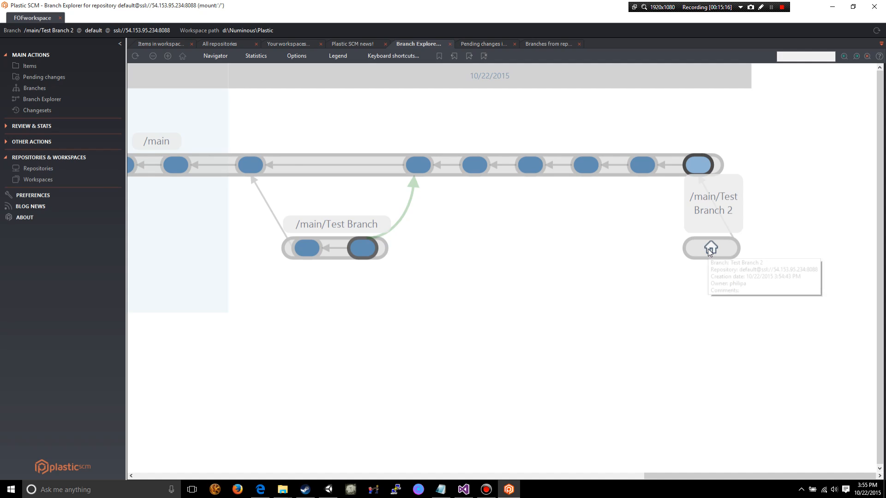
pyautogui.rightClick(701, 165)
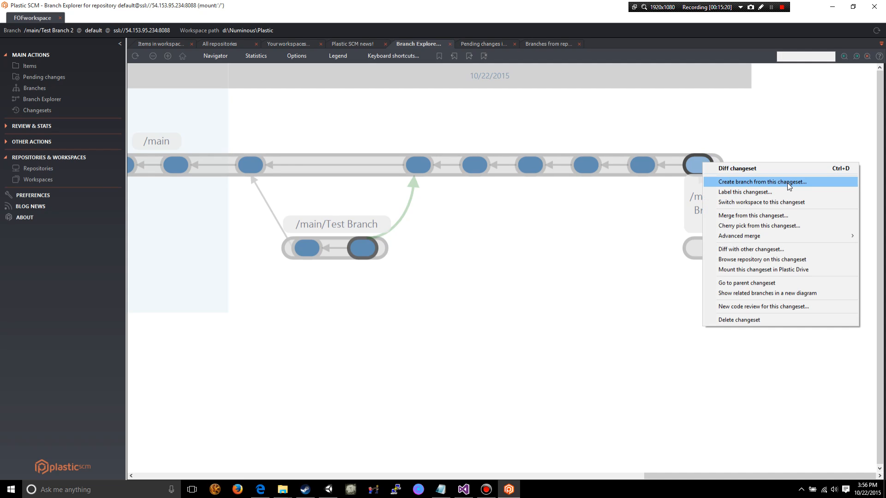
pyautogui.click(550, 270)
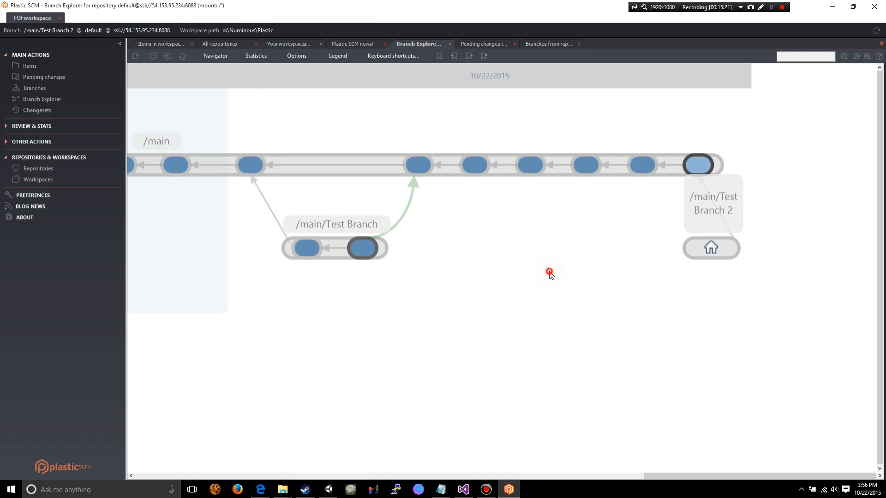
pyautogui.rightClick(704, 248)
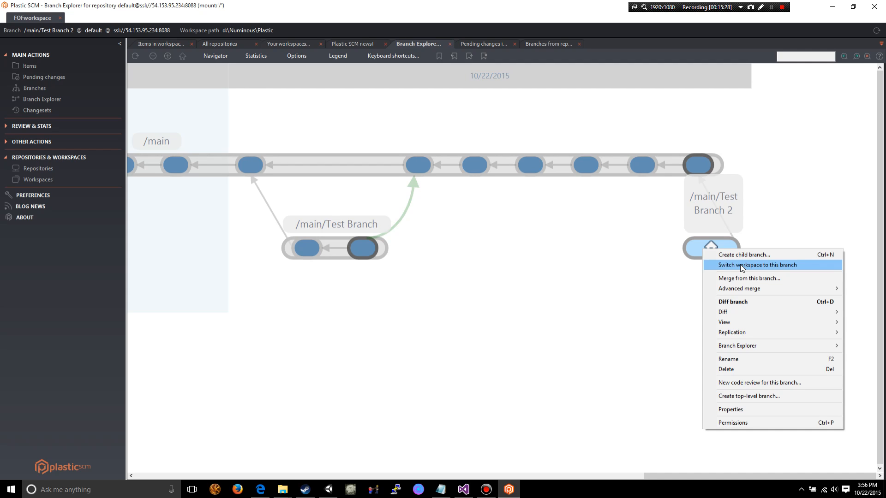
pyautogui.click(619, 316)
pyautogui.rightClick(712, 252)
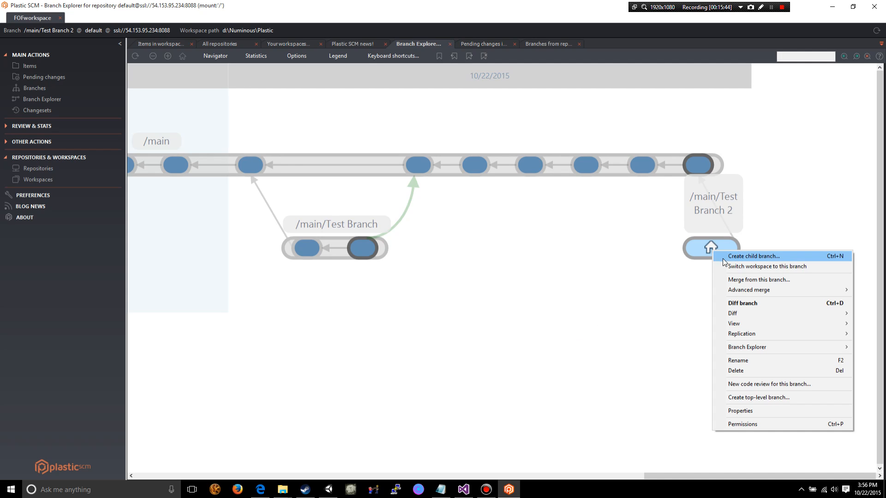
pyautogui.click(683, 291)
pyautogui.click(724, 310)
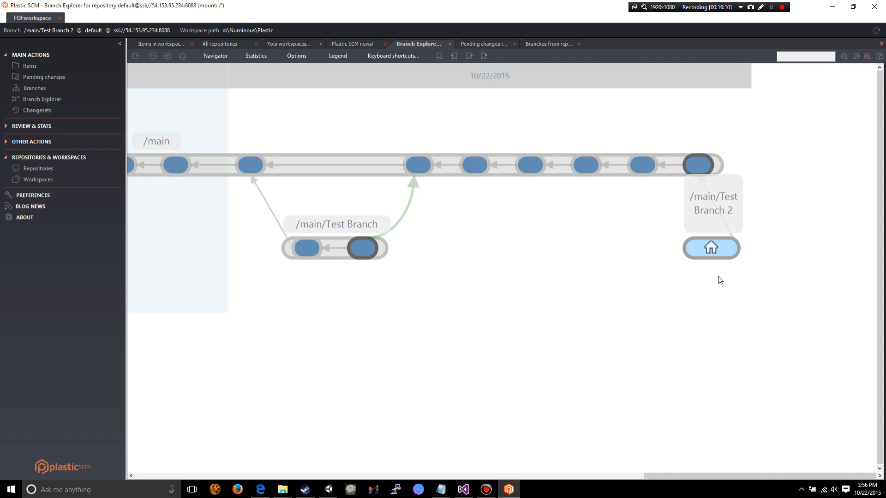
pyautogui.click(618, 342)
# - Switch to Unity, open TestScript from Assets > Scripts in Visual Studio, and reload all externally modified projects
pyautogui.click(330, 490)
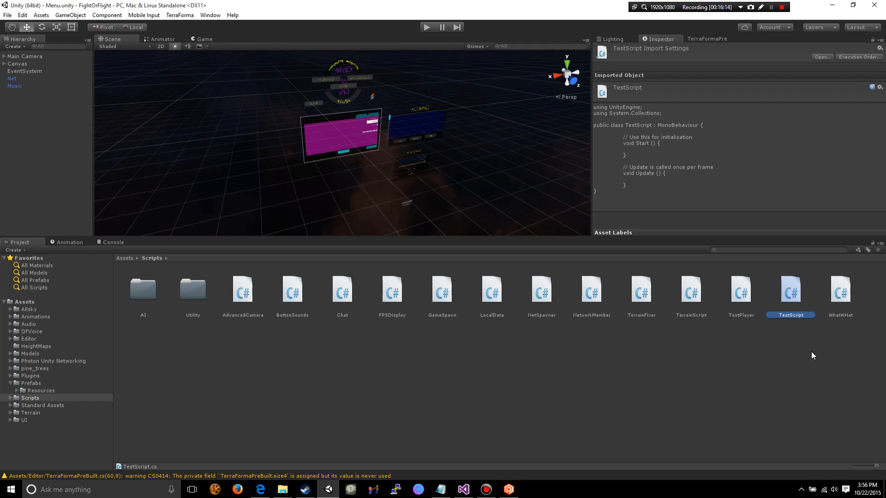
pyautogui.doubleClick(796, 293)
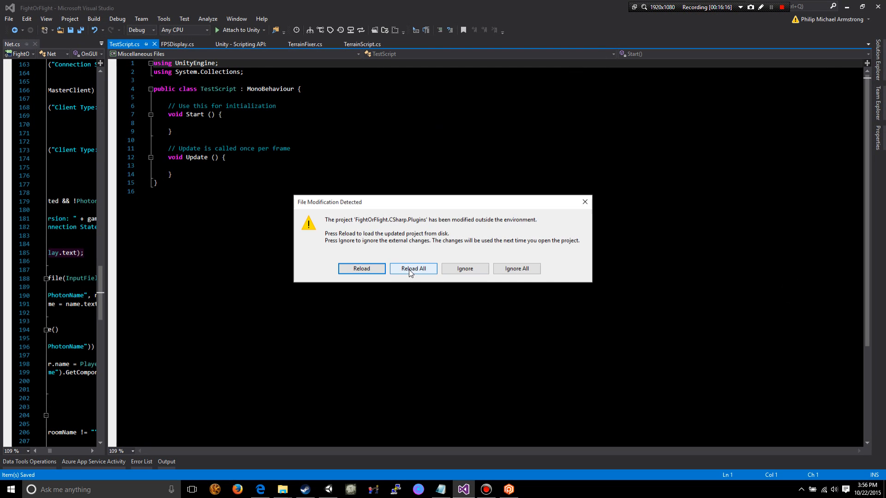
pyautogui.click(410, 272)
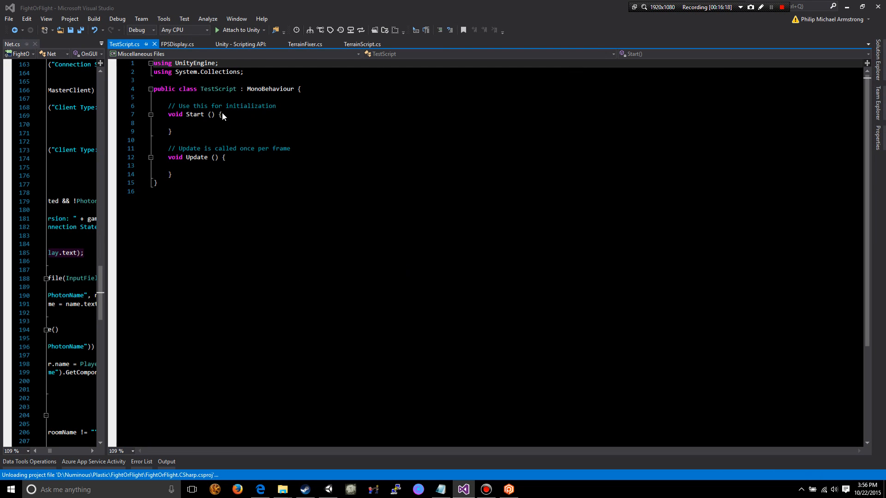
# - Declare int testVariable = 10; at the start of the TestScript class and save all files
pyautogui.click(237, 97)
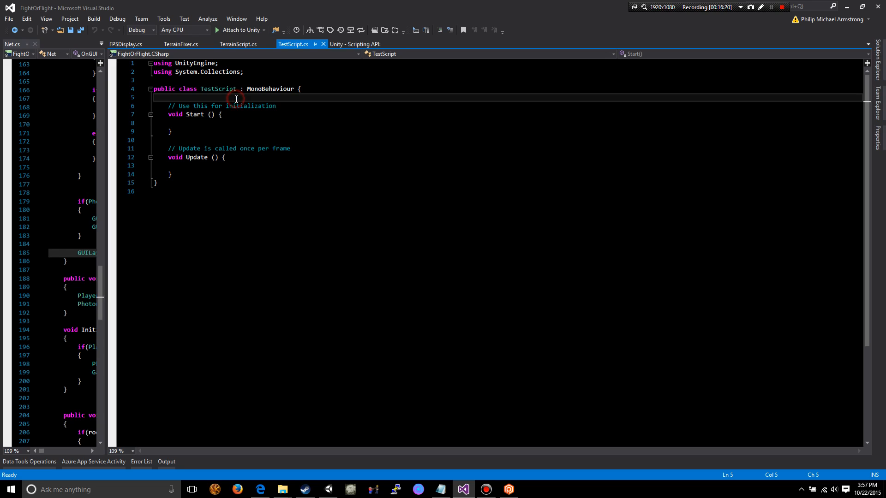
pyautogui.press('Return')
pyautogui.write('int te')
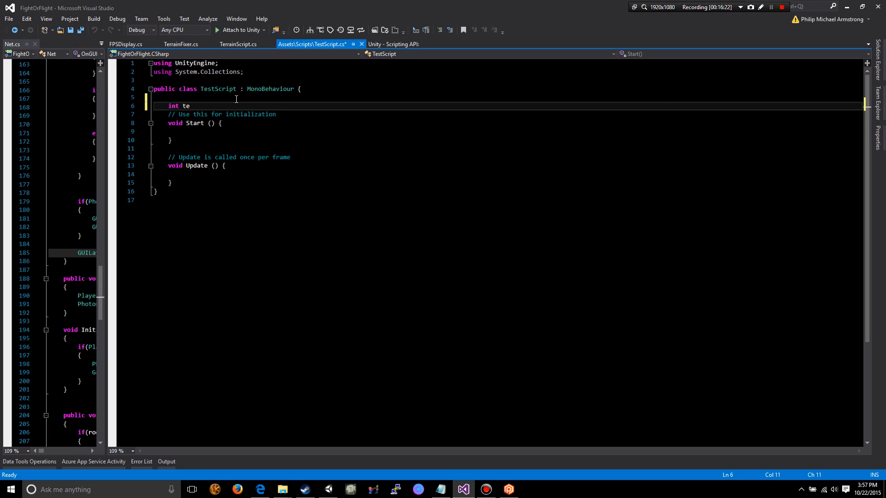
pyautogui.write('stVariable = 10;')
pyautogui.click(80, 30)
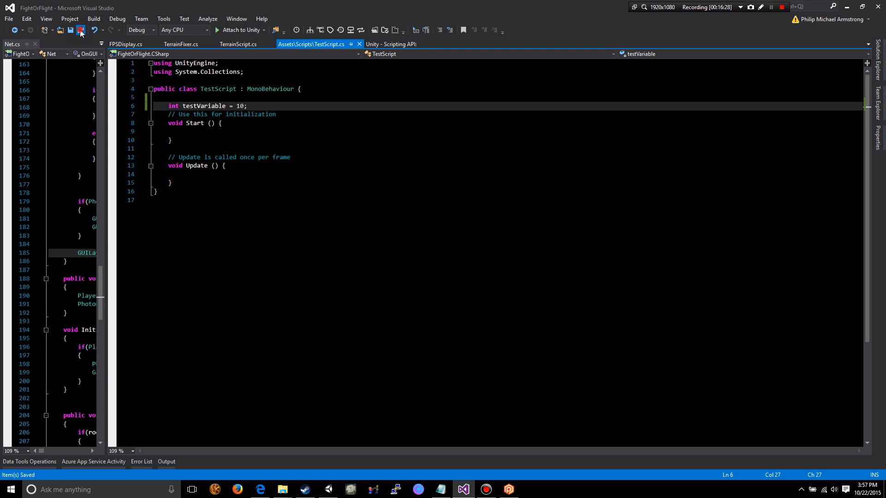
# - Switch to Plastic SCM and expand the workspace items through FightOrFlight, Assets and Scripts to locate the changed TestScript.cs
pyautogui.click(514, 491)
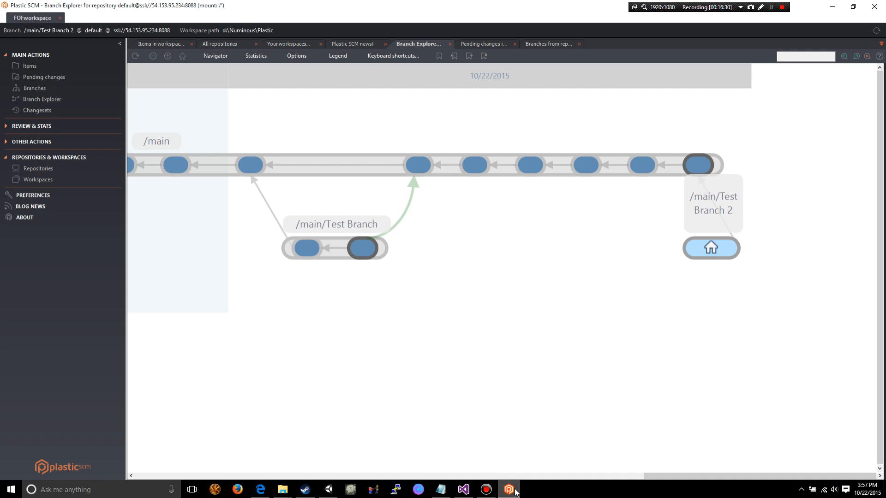
pyautogui.click(69, 67)
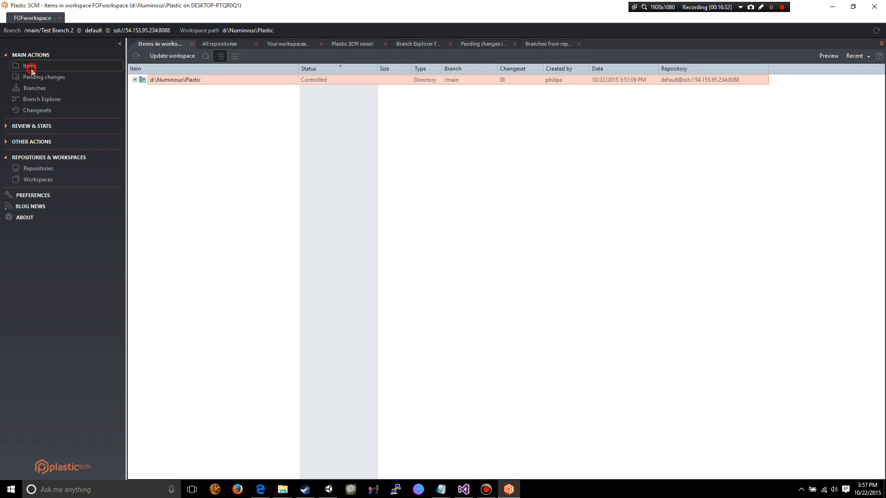
pyautogui.click(135, 80)
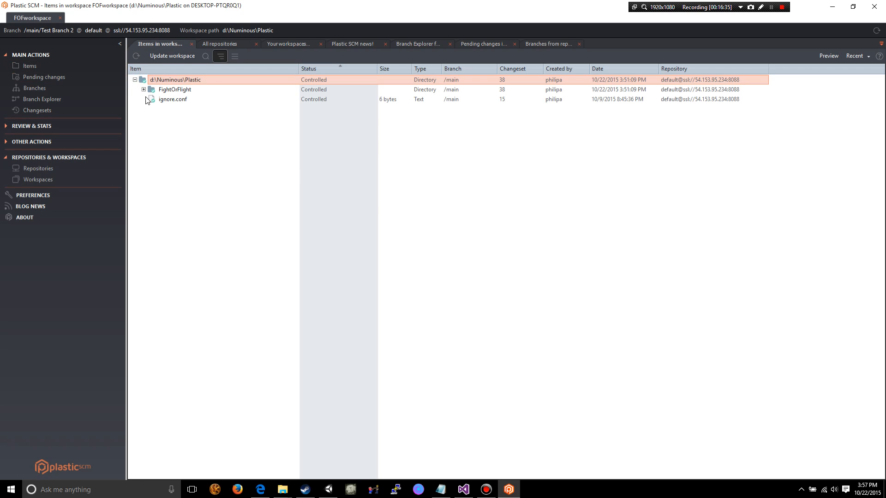
pyautogui.click(144, 90)
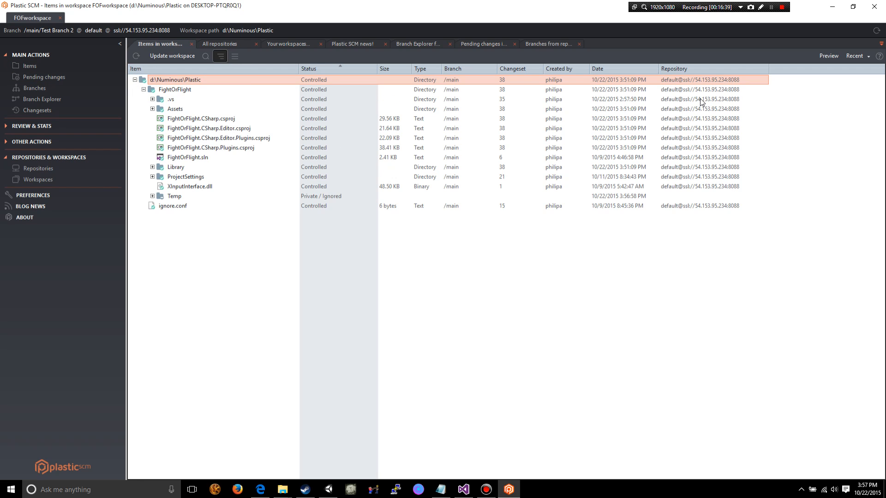
pyautogui.click(152, 109)
pyautogui.scroll(-5, 168, 334)
pyautogui.click(161, 322)
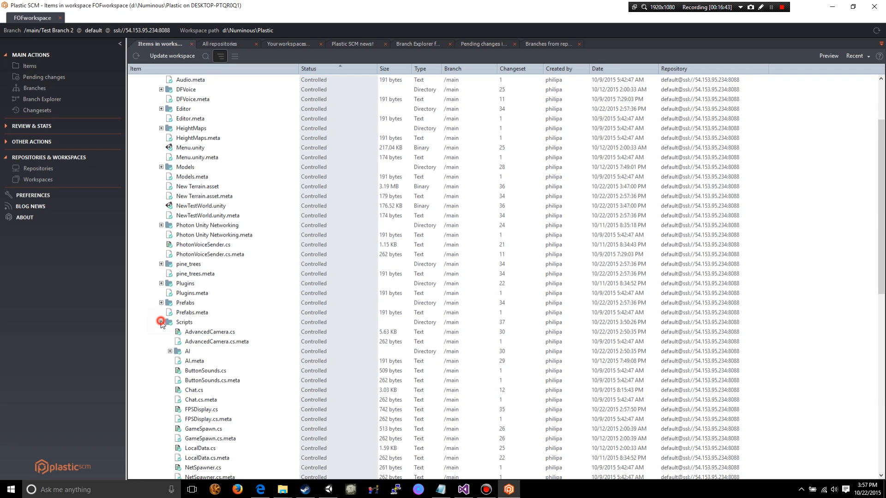
pyautogui.scroll(-3, 161, 322)
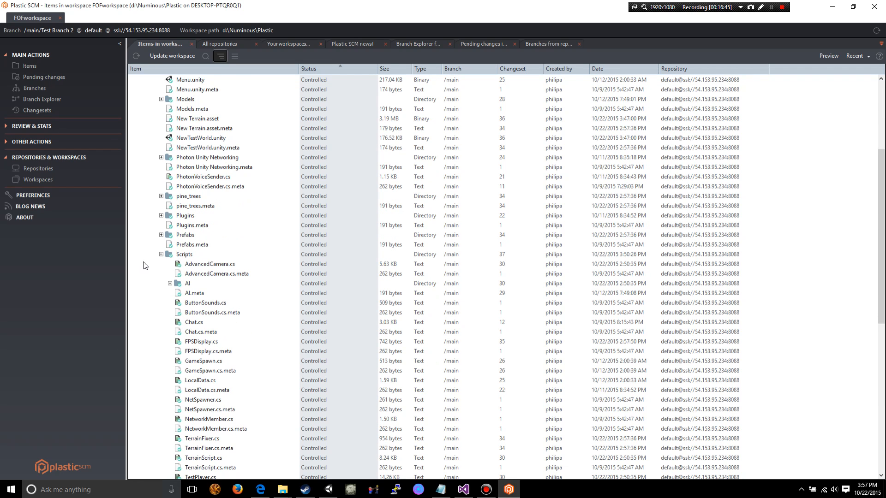
pyautogui.scroll(-5, 215, 360)
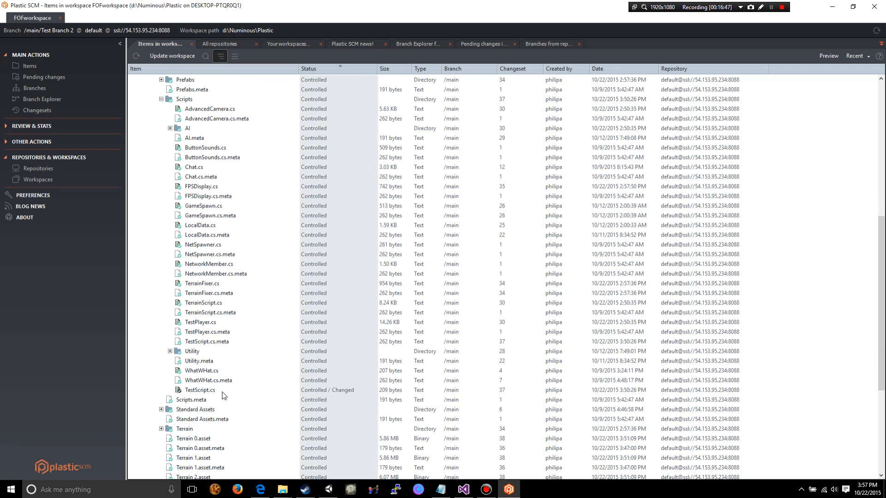
pyautogui.scroll(4, 244, 260)
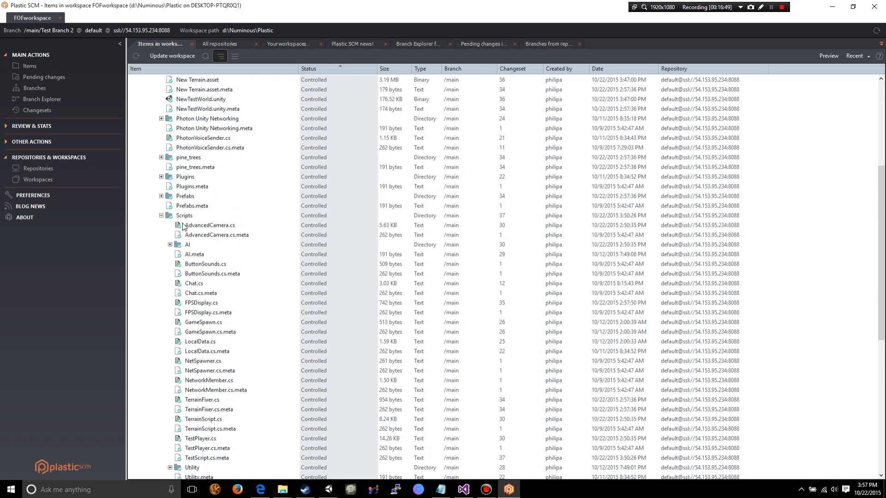
pyautogui.scroll(-3, 267, 227)
pyautogui.scroll(-1, 222, 305)
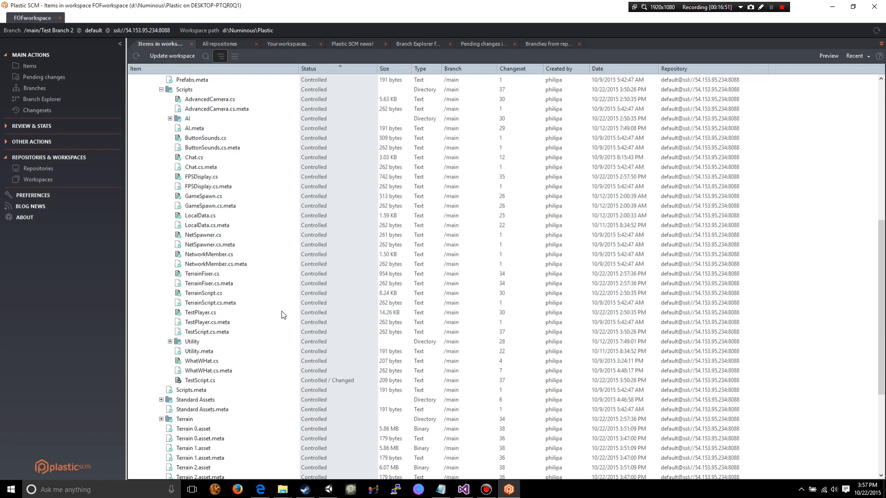
pyautogui.scroll(-5, 221, 372)
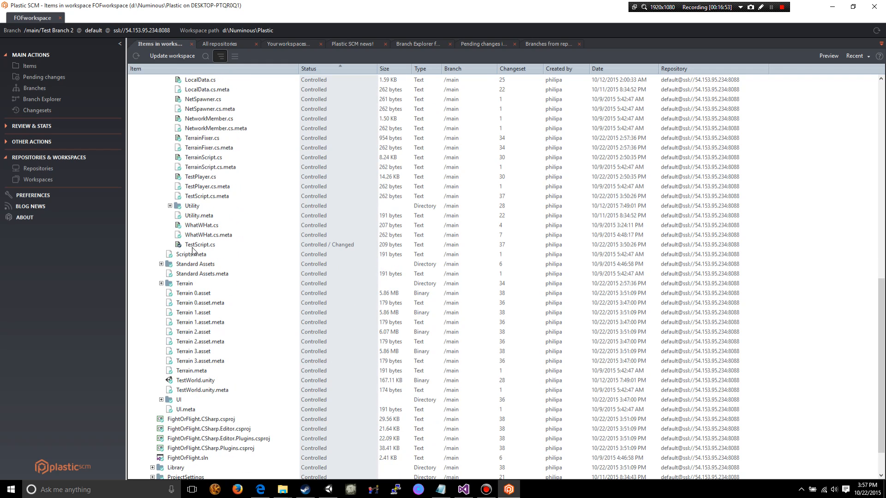
# - Check in the changed TestScript.cs to /main/Test Branch 2 without a comment
pyautogui.click(193, 248)
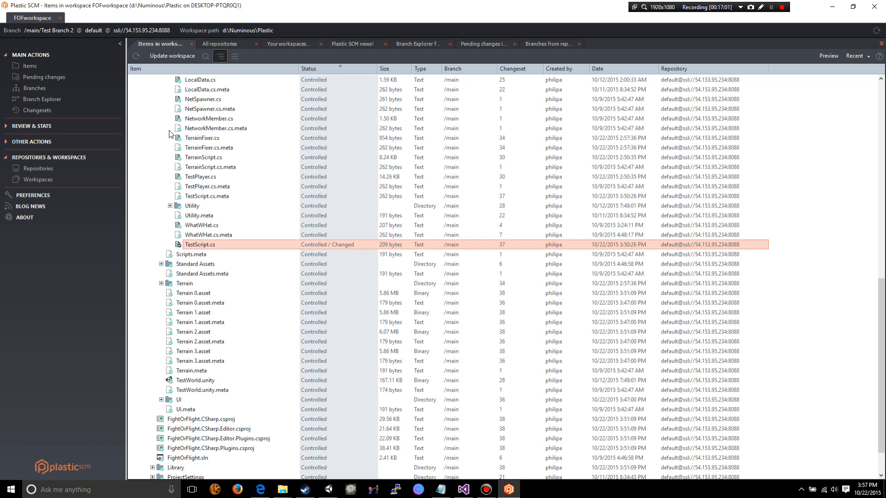
pyautogui.rightClick(187, 244)
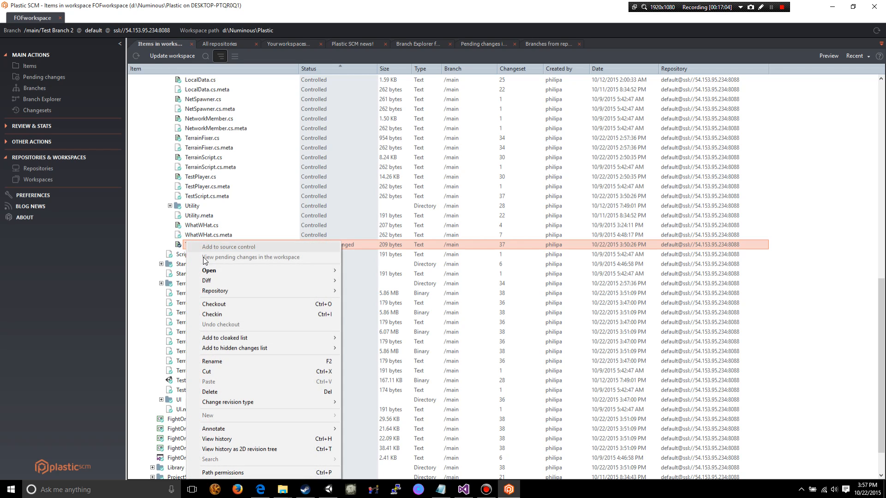
pyautogui.click(211, 315)
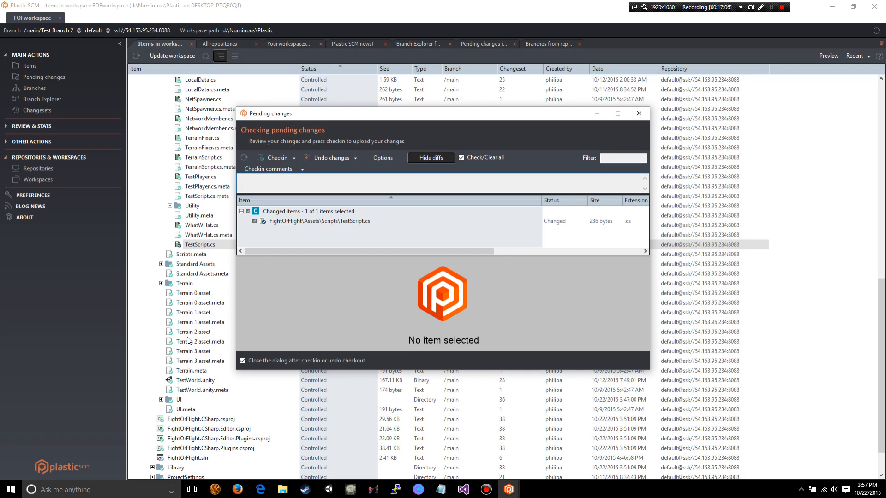
pyautogui.click(273, 157)
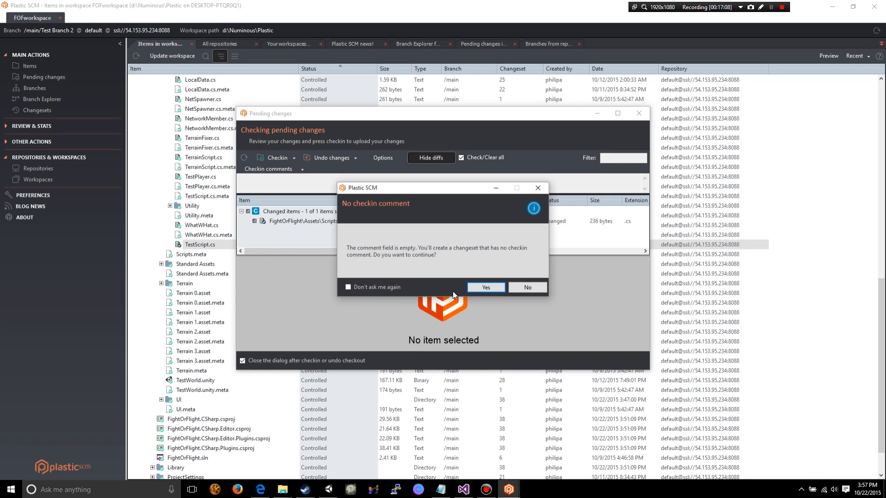
pyautogui.click(485, 287)
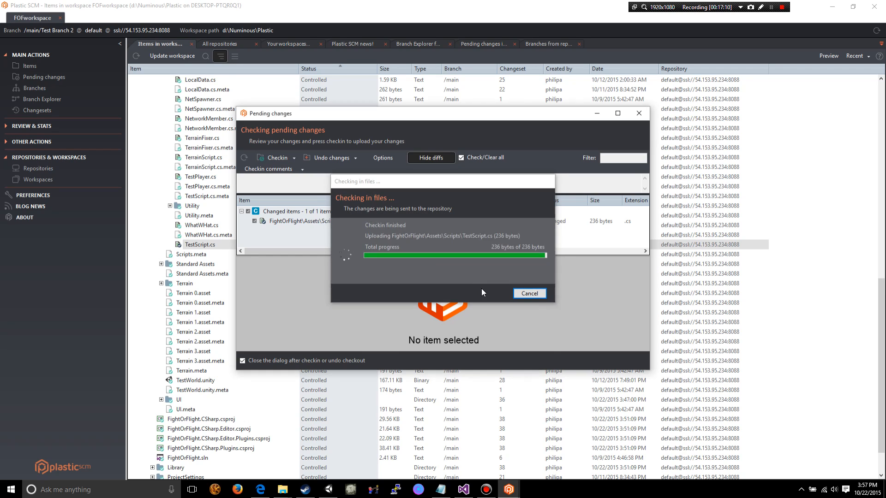
pyautogui.scroll(2, 186, 260)
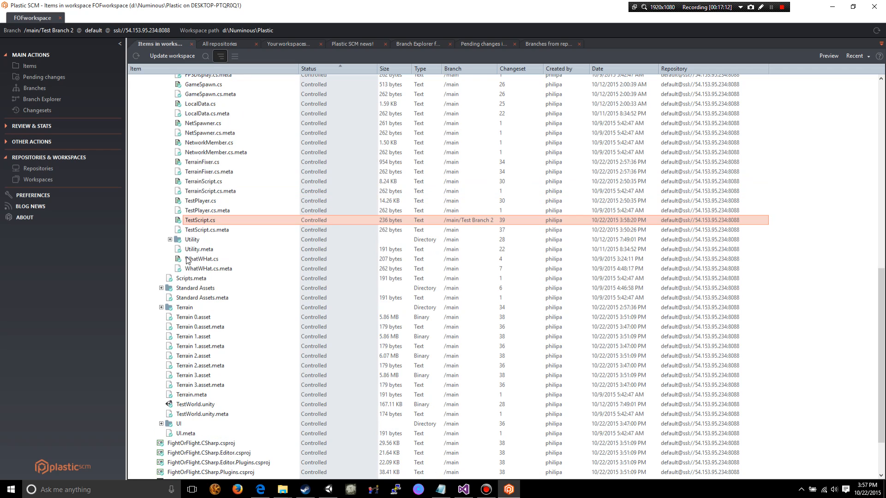
# - Check in the pending change to the .suo file without a comment, leaving the deleted CrashedAssetImports.txt out
pyautogui.click(54, 80)
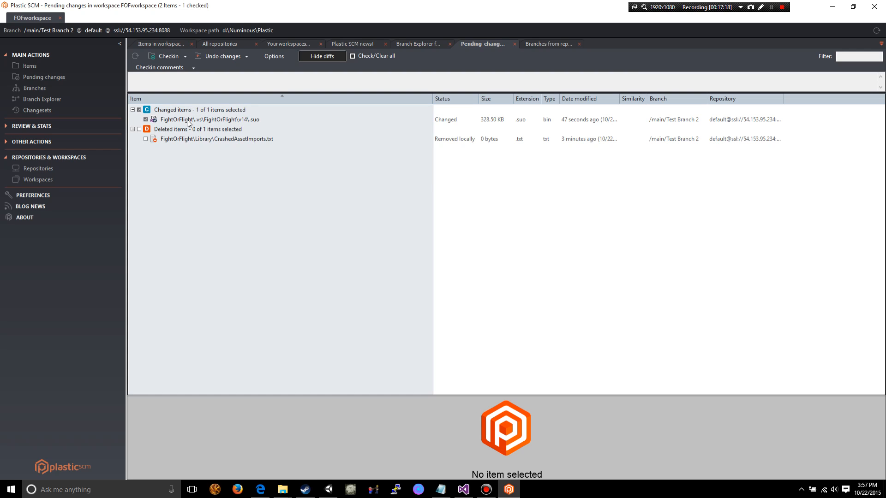
pyautogui.click(167, 56)
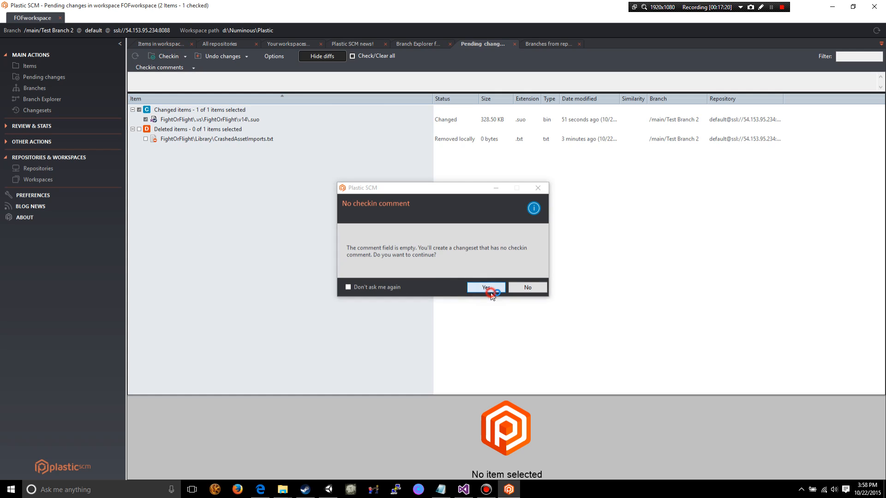
pyautogui.click(487, 288)
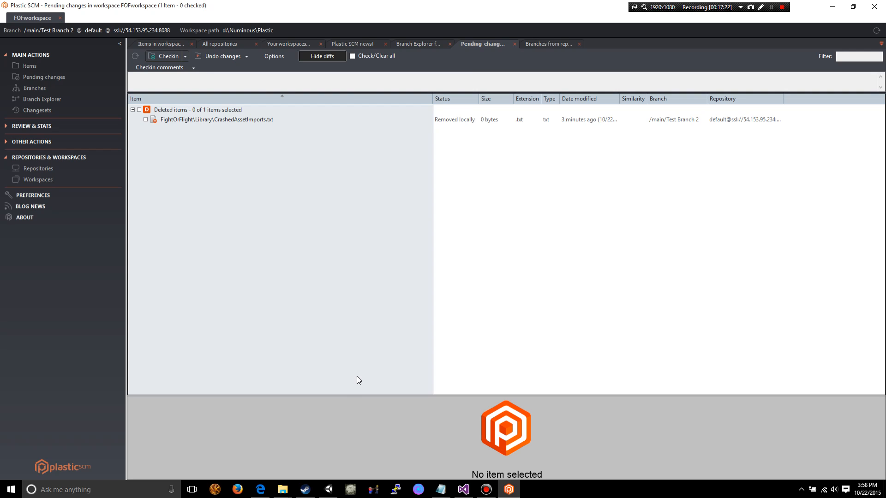
# - Examine the differences in TestScript.cs for the first changeset on /main/Test Branch 2, comparing the old and new class code
pyautogui.click(52, 101)
pyautogui.moveTo(673, 477); pyautogui.dragTo(809, 455)
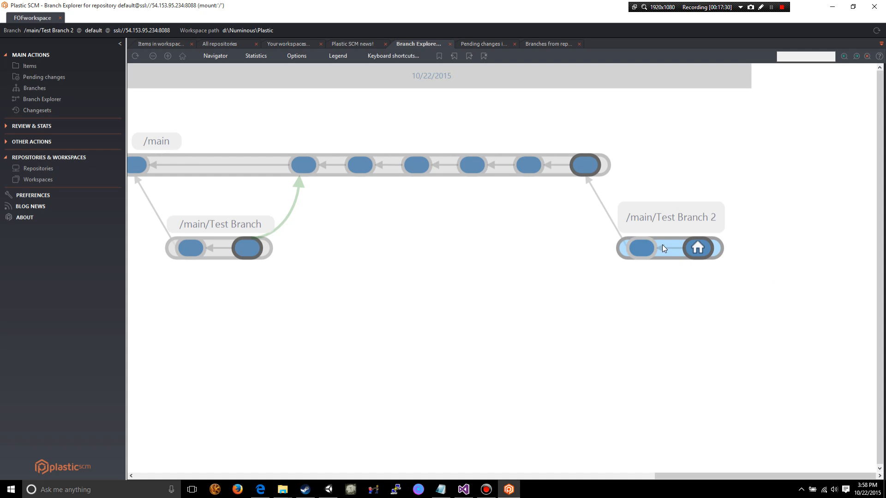
pyautogui.doubleClick(642, 248)
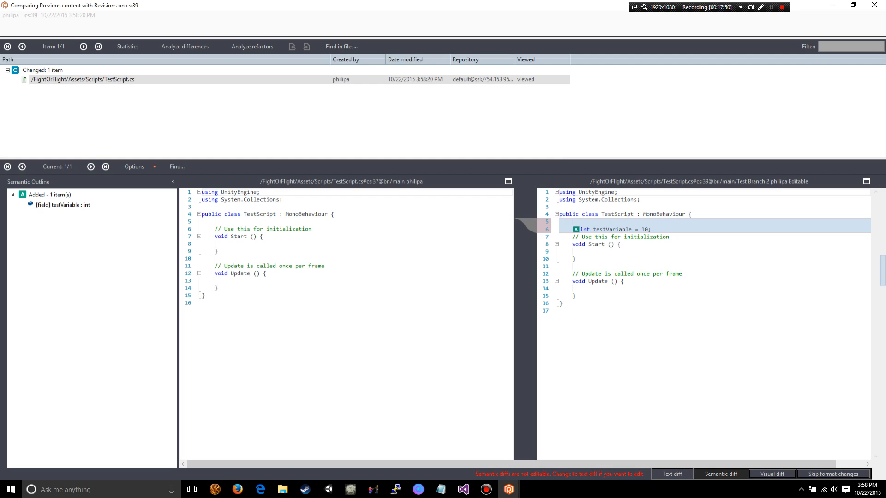
pyautogui.moveTo(237, 288); pyautogui.dragTo(193, 215)
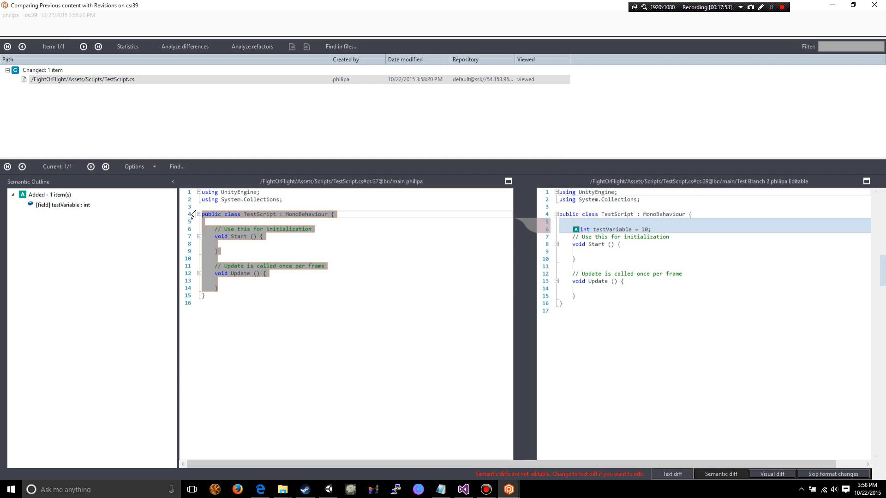
pyautogui.click(760, 351)
pyautogui.moveTo(627, 308); pyautogui.dragTo(560, 207)
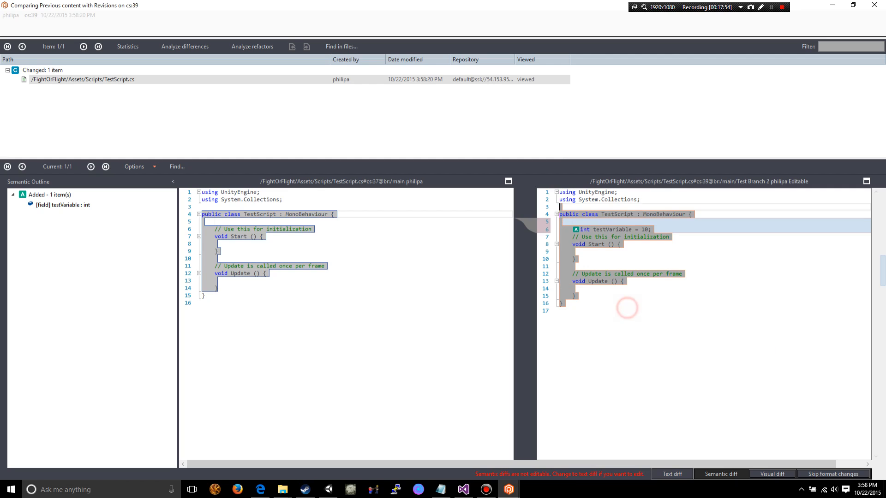
pyautogui.click(707, 294)
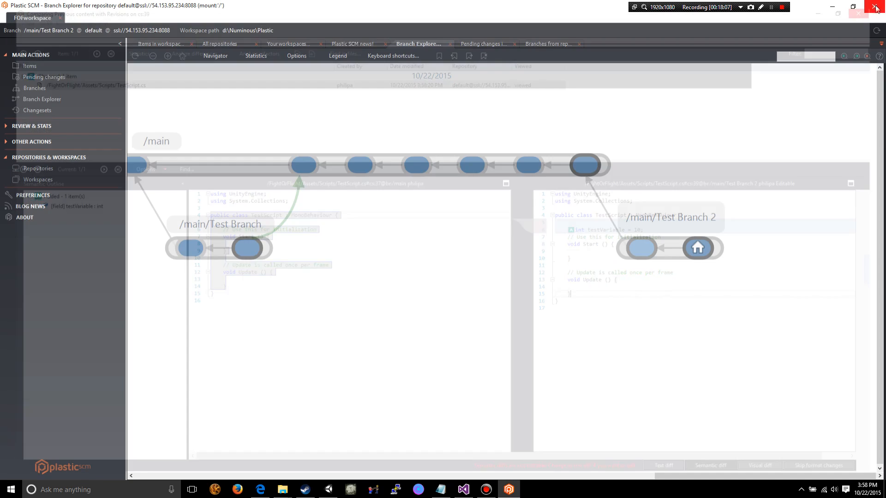
pyautogui.click(875, 5)
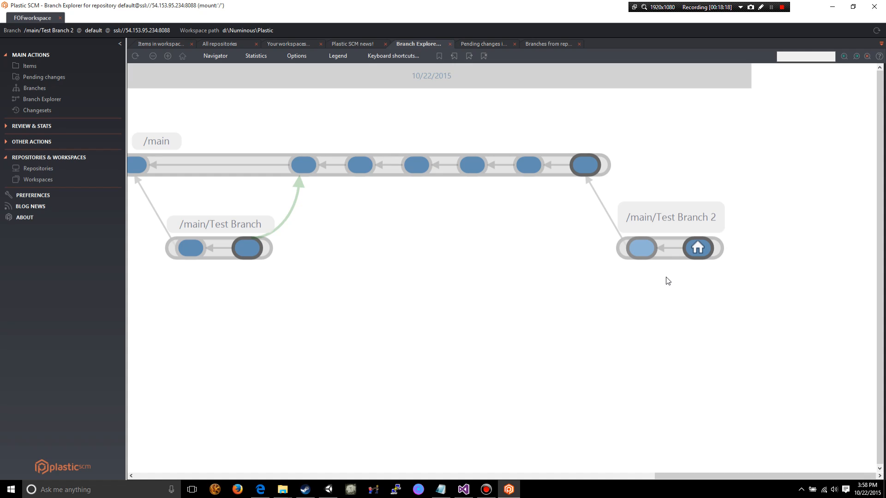
# - Review the actions available for the latest changeset on /main/Test Branch 2
pyautogui.rightClick(697, 248)
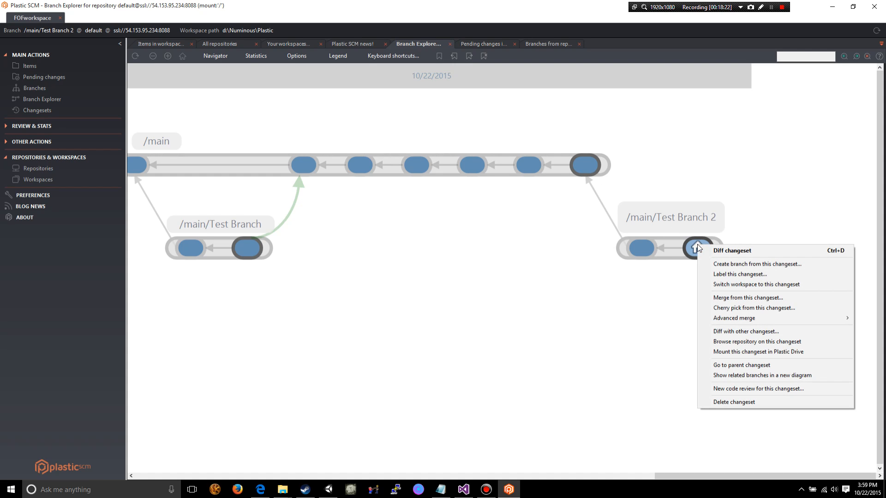
pyautogui.click(661, 302)
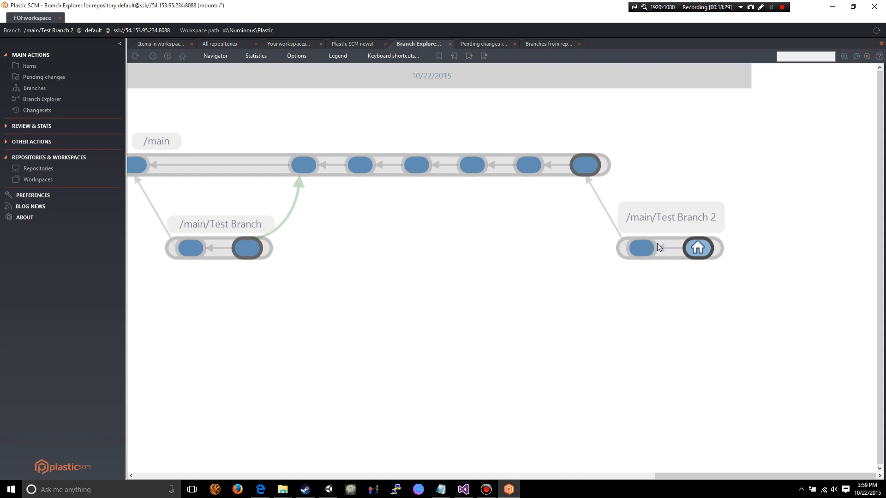
pyautogui.moveTo(694, 247)
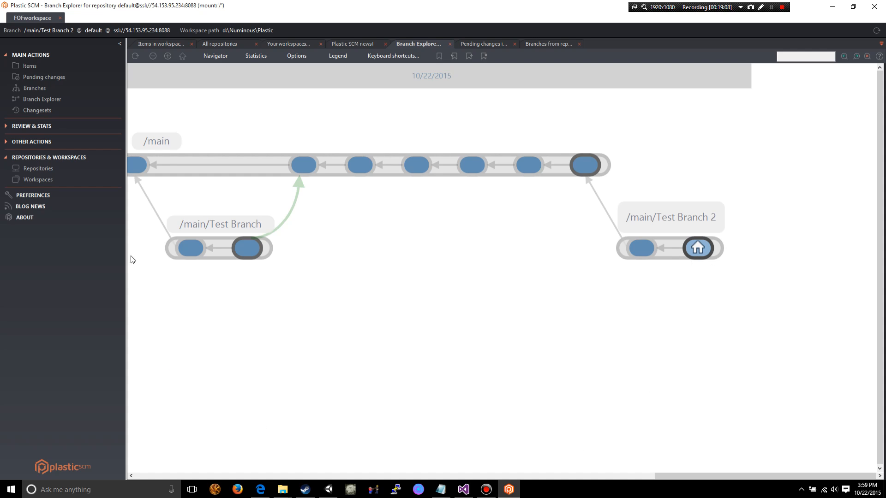
# - Set up a merge from the latest changeset on /main/Test Branch 2 to the /main branch
pyautogui.rightClick(702, 249)
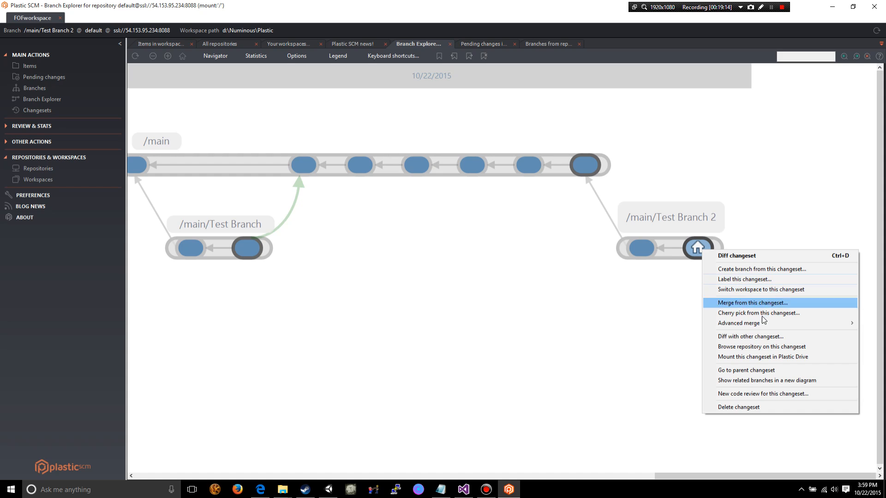
pyautogui.moveTo(757, 327)
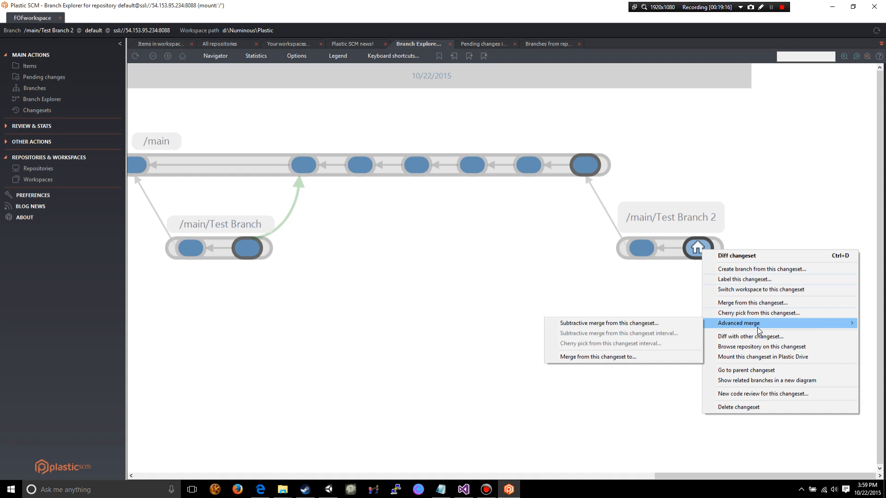
pyautogui.click(640, 358)
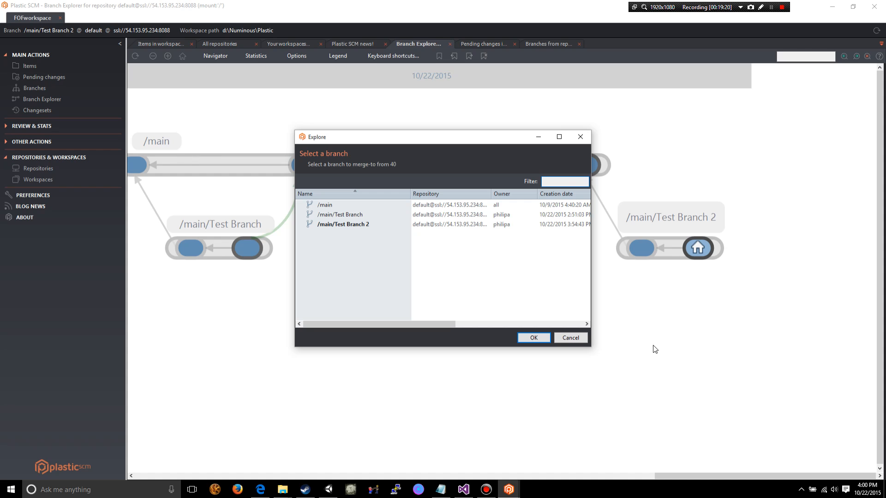
pyautogui.click(334, 206)
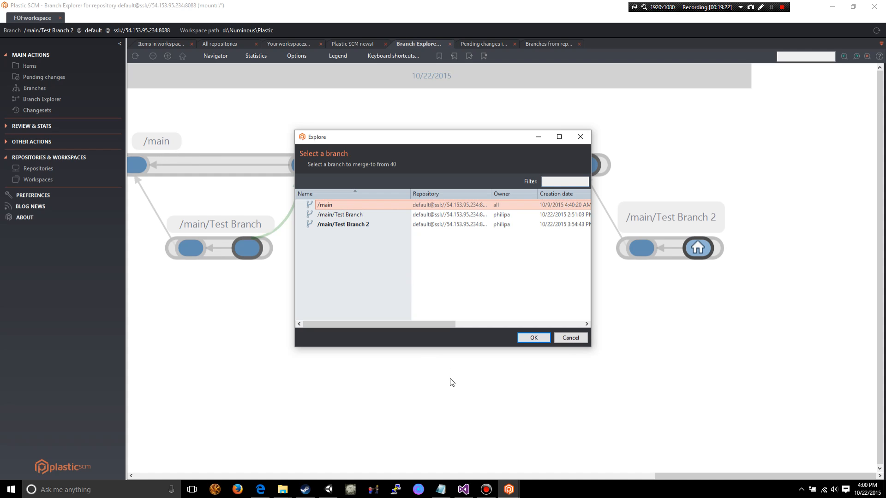
pyautogui.click(531, 338)
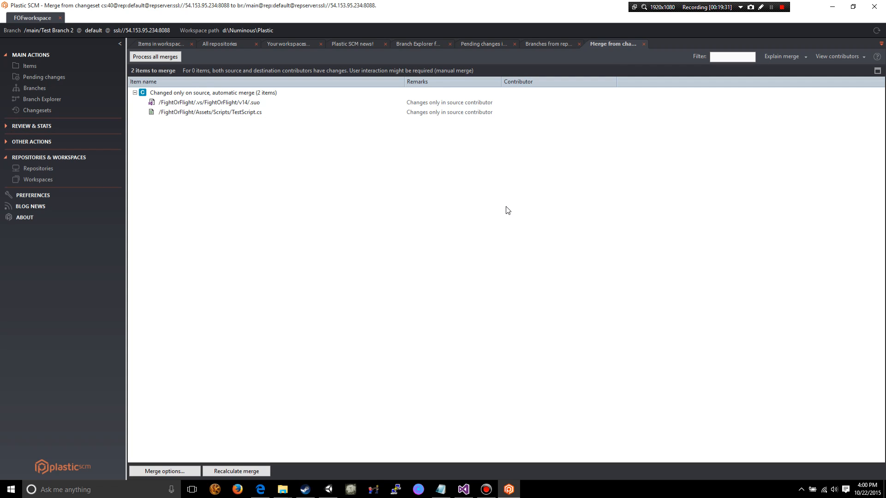
# - Review the .suo and TestScript.cs items in the merge, and process all merges into /main
pyautogui.click(552, 46)
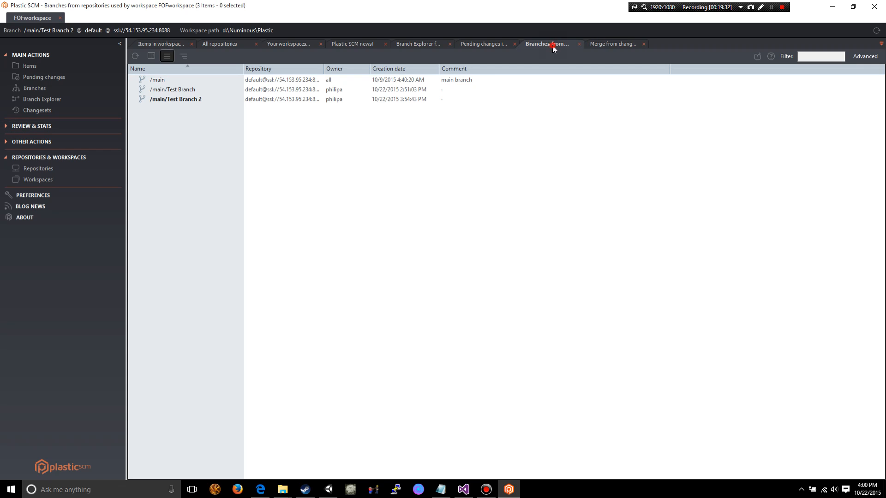
pyautogui.click(610, 45)
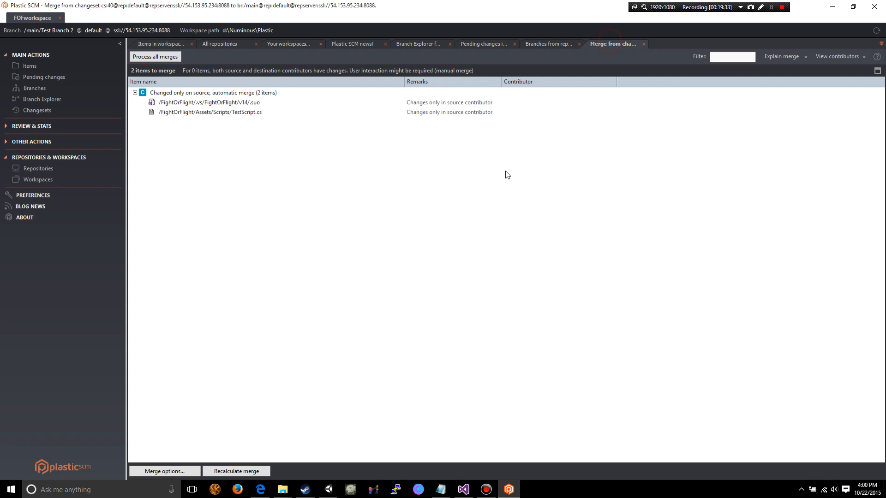
pyautogui.click(456, 113)
pyautogui.click(470, 102)
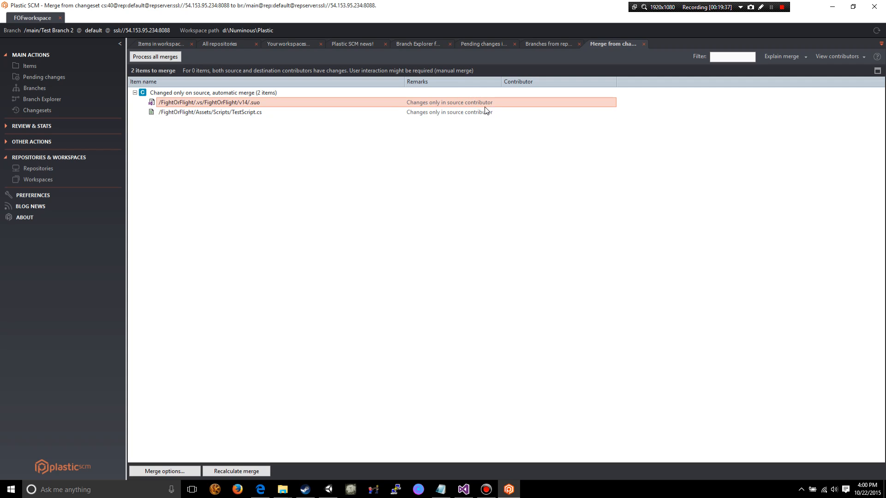
pyautogui.click(429, 112)
pyautogui.click(428, 104)
pyautogui.click(428, 111)
pyautogui.click(217, 102)
pyautogui.click(231, 112)
pyautogui.click(198, 94)
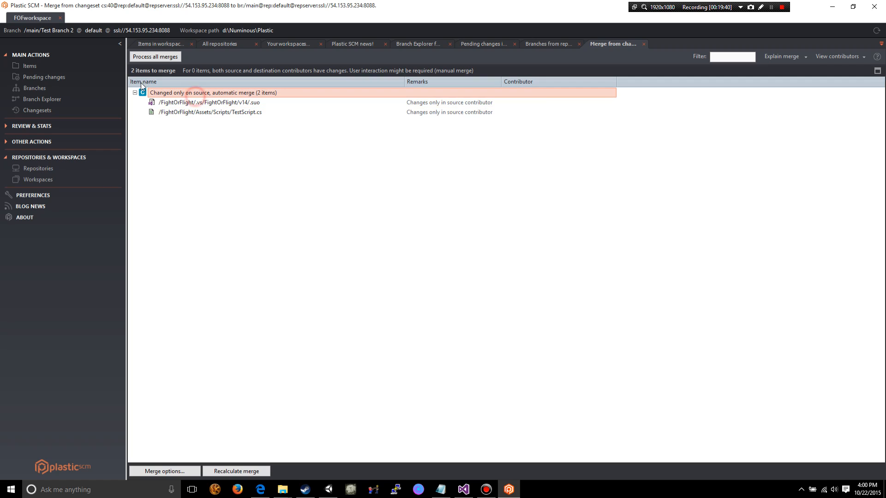
pyautogui.click(155, 57)
pyautogui.click(521, 296)
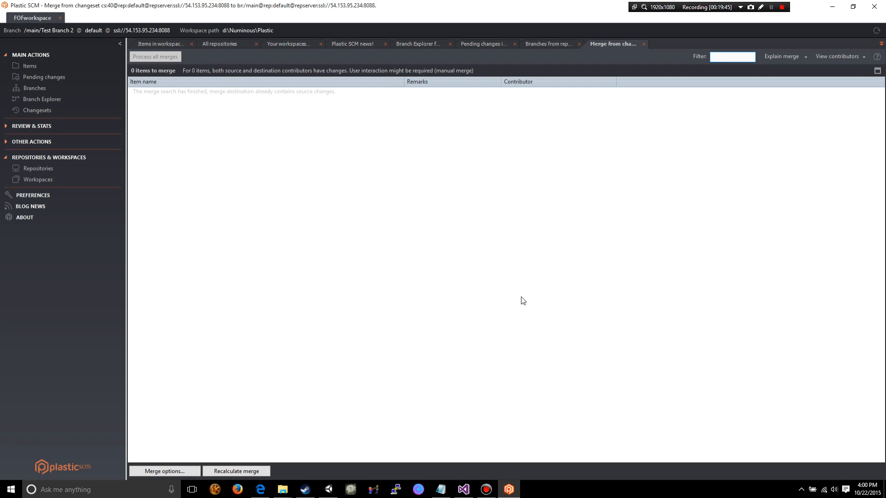
# - Examine the newly merged changeset on /main in the branch diagram and the actions available for it
pyautogui.click(63, 101)
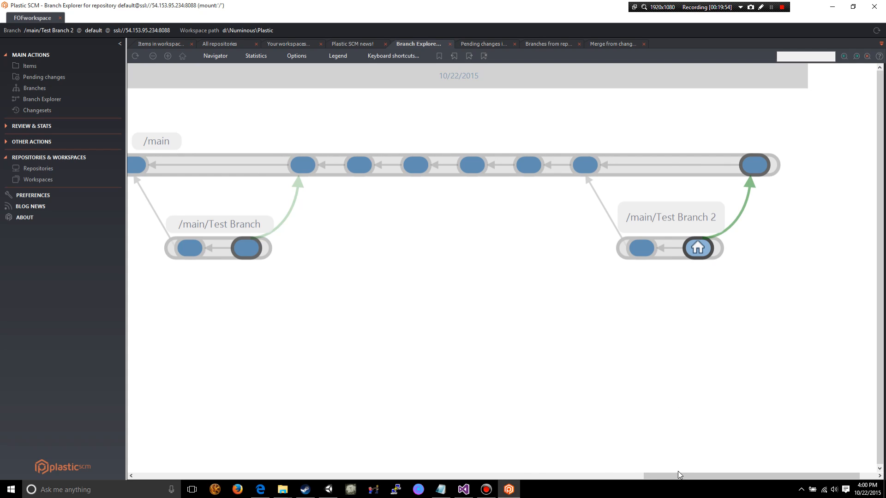
pyautogui.moveTo(677, 474); pyautogui.dragTo(783, 466)
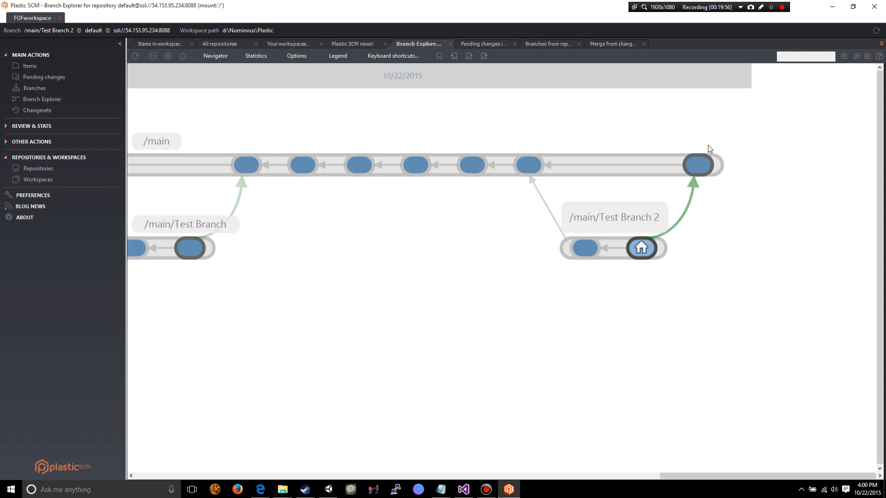
pyautogui.moveTo(699, 170)
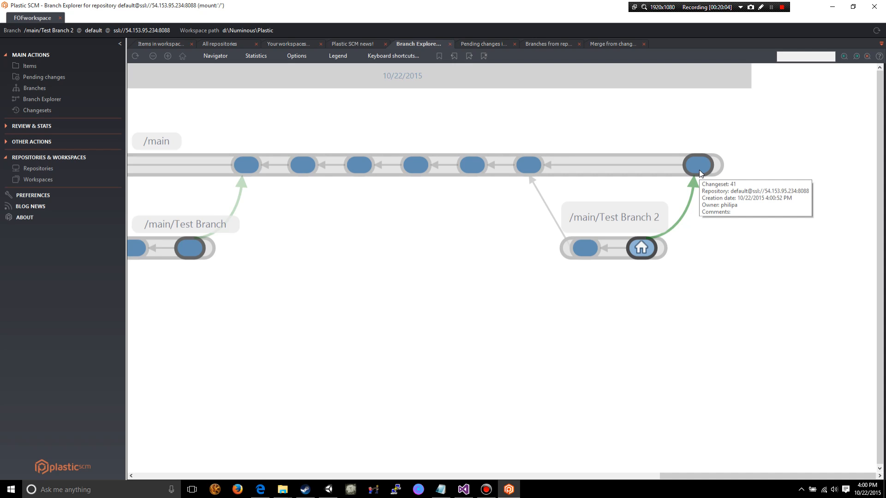
pyautogui.rightClick(698, 163)
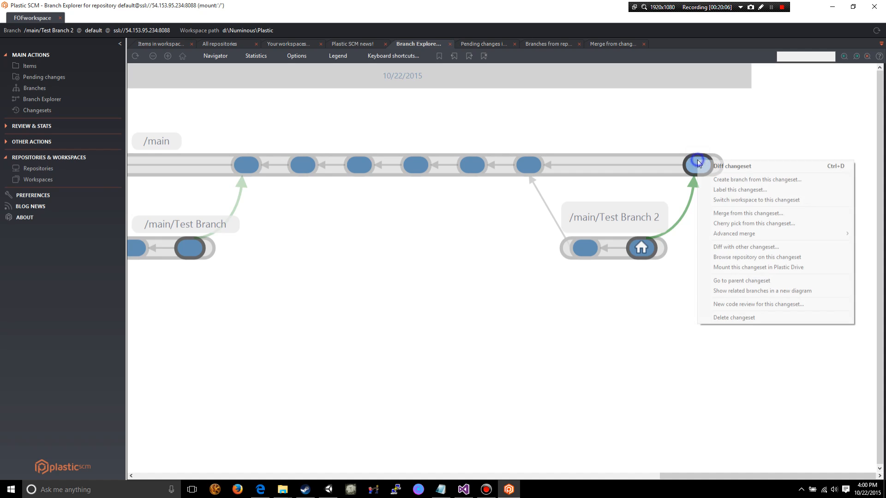
pyautogui.click(642, 323)
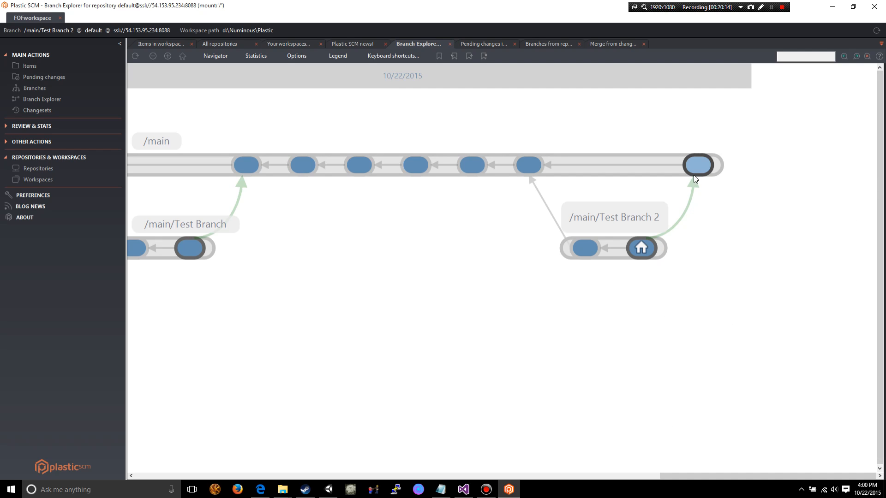
# - Switch the workspace to the merged changeset on /main and accept the workspace configuration change
pyautogui.rightClick(696, 162)
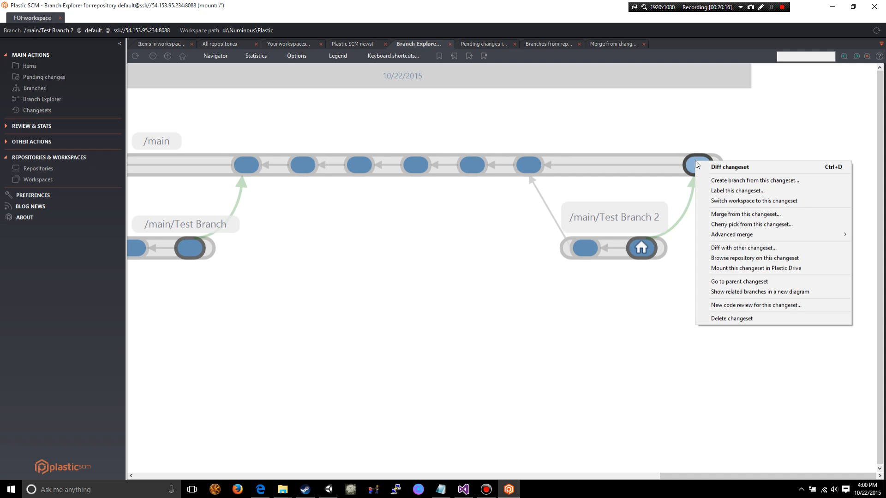
pyautogui.click(750, 202)
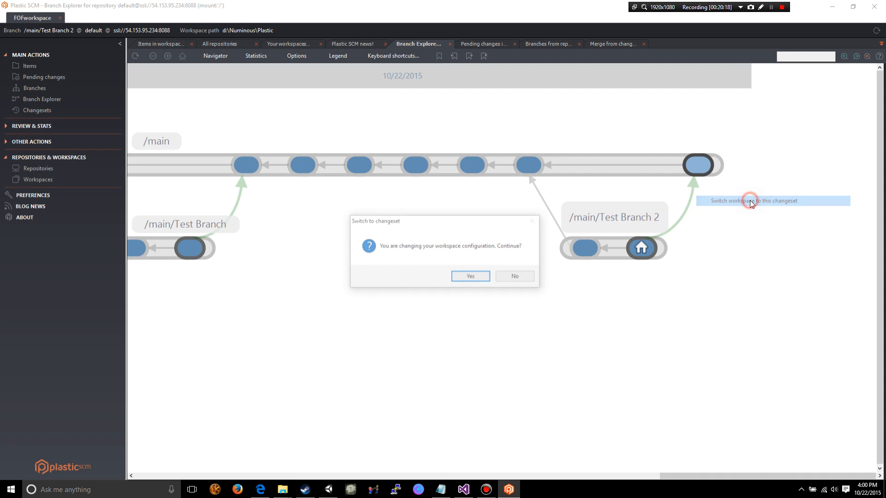
pyautogui.click(479, 276)
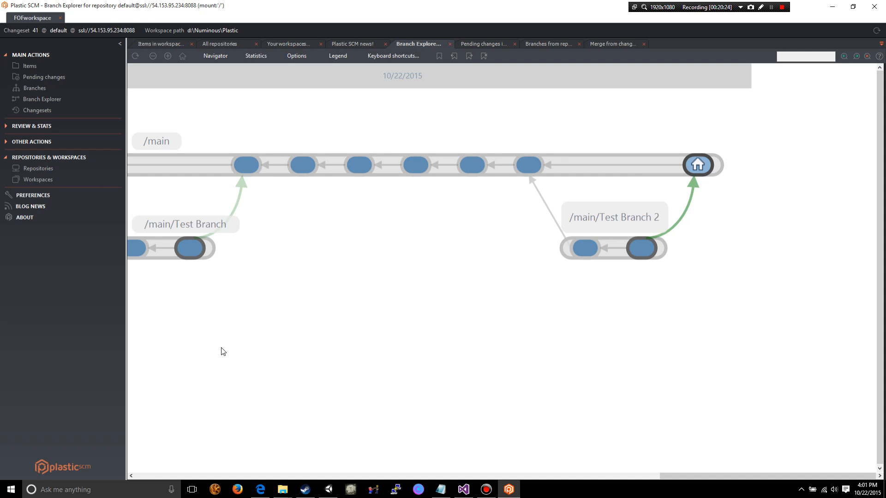
# - Check the workspace root folder d:\Numinous\Plastic for pending changes, and close the pending changes window
pyautogui.click(73, 79)
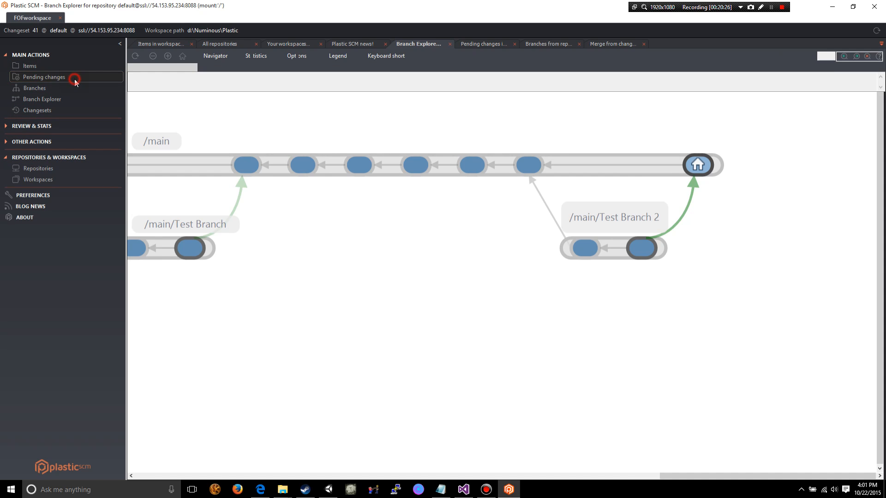
pyautogui.click(45, 66)
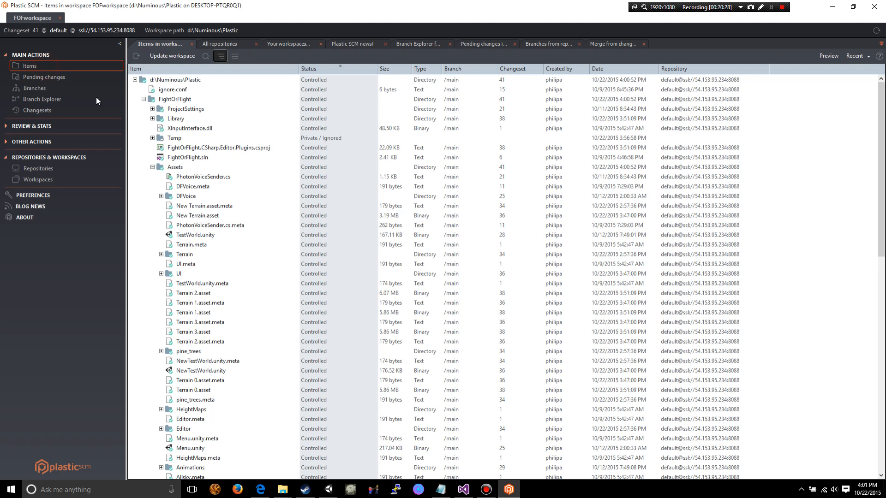
pyautogui.rightClick(194, 80)
pyautogui.click(238, 166)
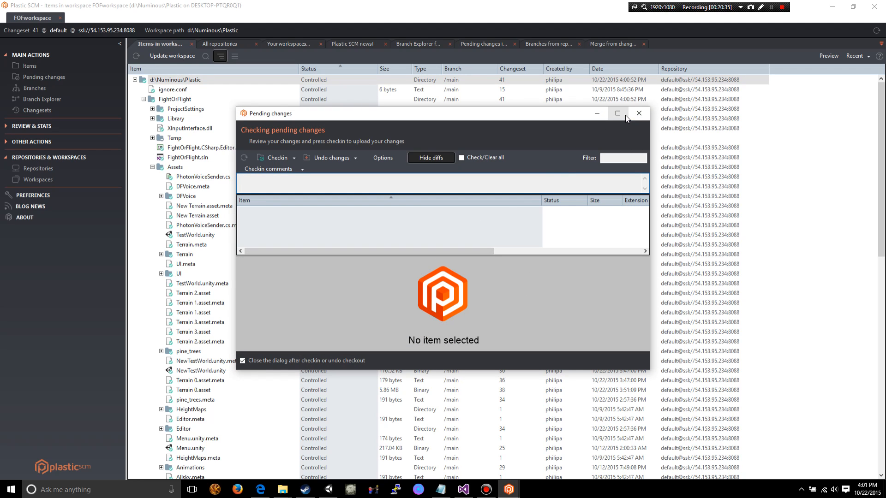
pyautogui.click(641, 114)
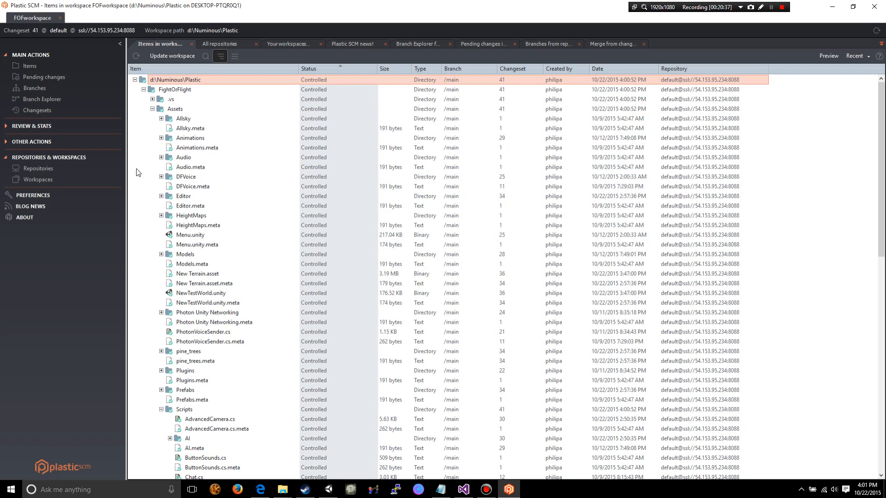
# - Open TestScript.cs from the Scripts folder to examine its code in Visual Studio, close the editor, and show the workspace item preview
pyautogui.scroll(-15, 313, 299)
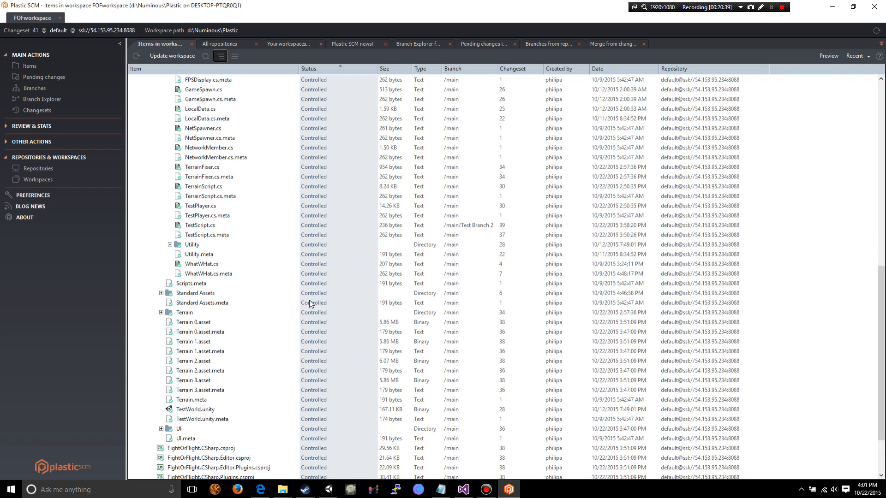
pyautogui.click(219, 225)
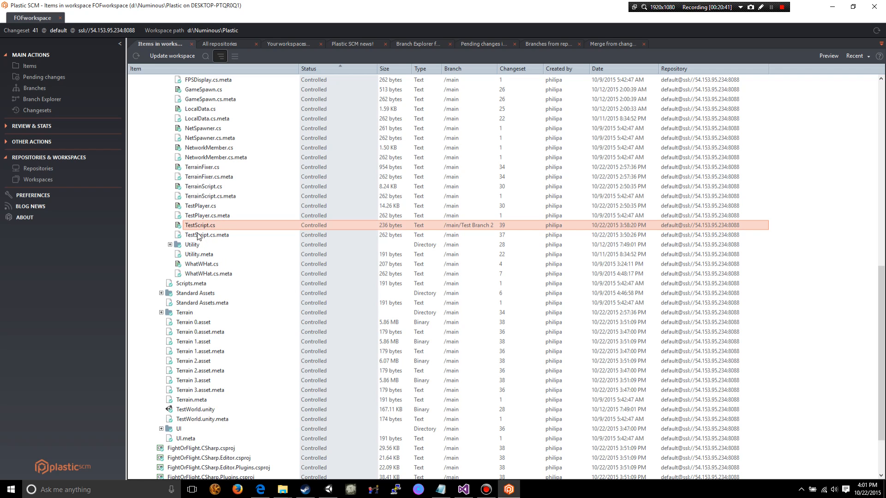
pyautogui.click(189, 226)
pyautogui.click(199, 236)
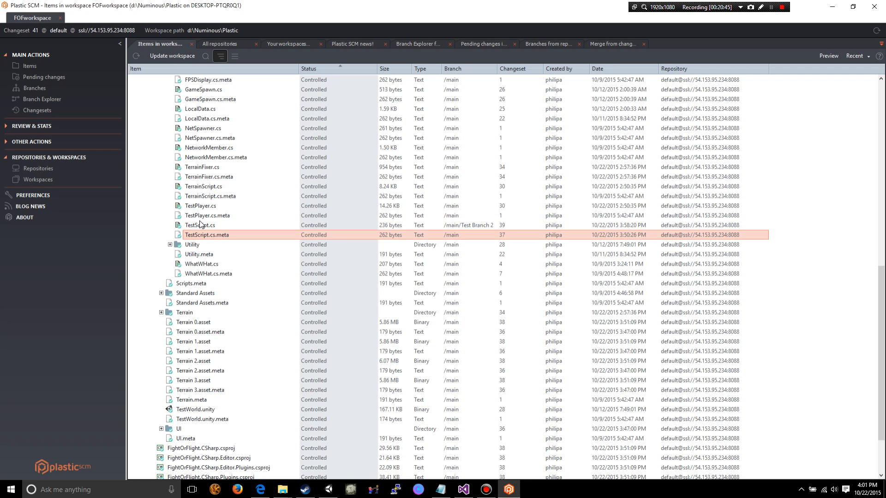
pyautogui.click(204, 227)
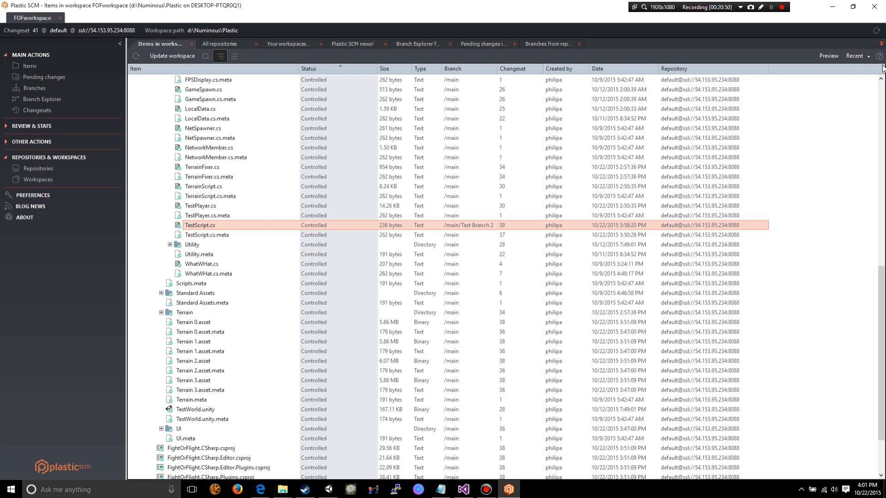
pyautogui.click(826, 56)
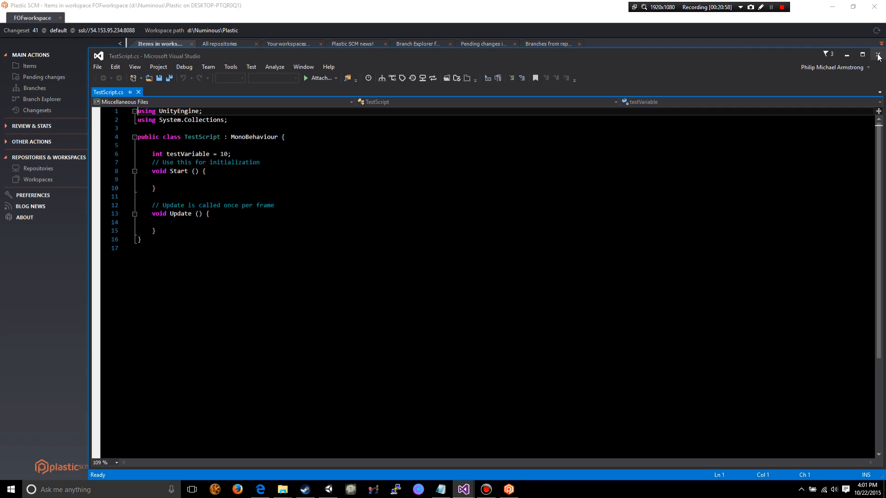
pyautogui.click(878, 56)
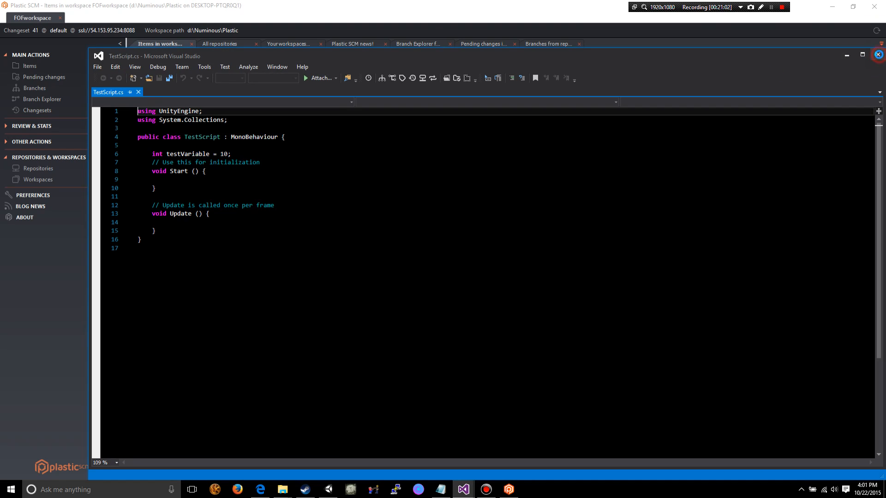
pyautogui.click(878, 55)
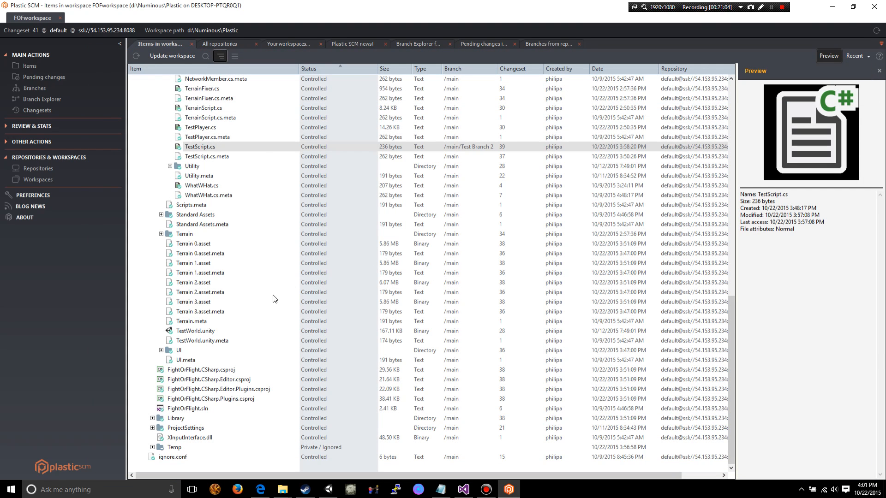
# - Expand the UI folder among the workspace items and preview the Karma.png image
pyautogui.scroll(6, 249, 318)
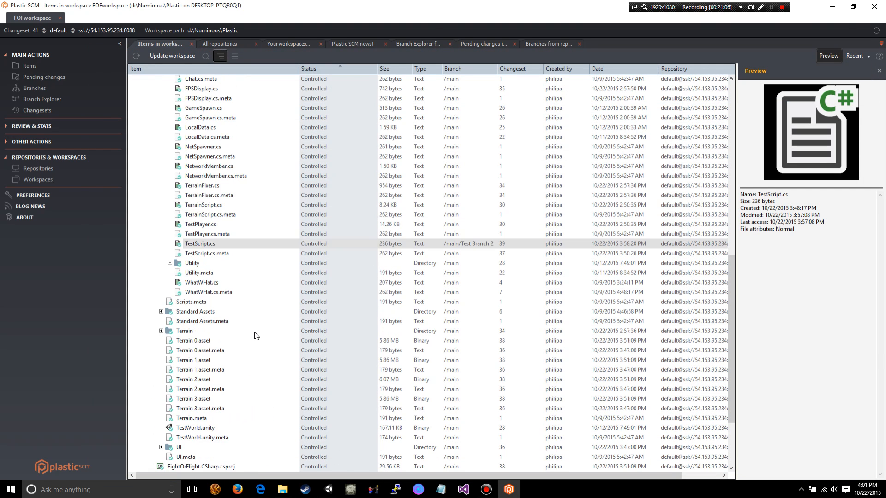
pyautogui.scroll(5, 199, 355)
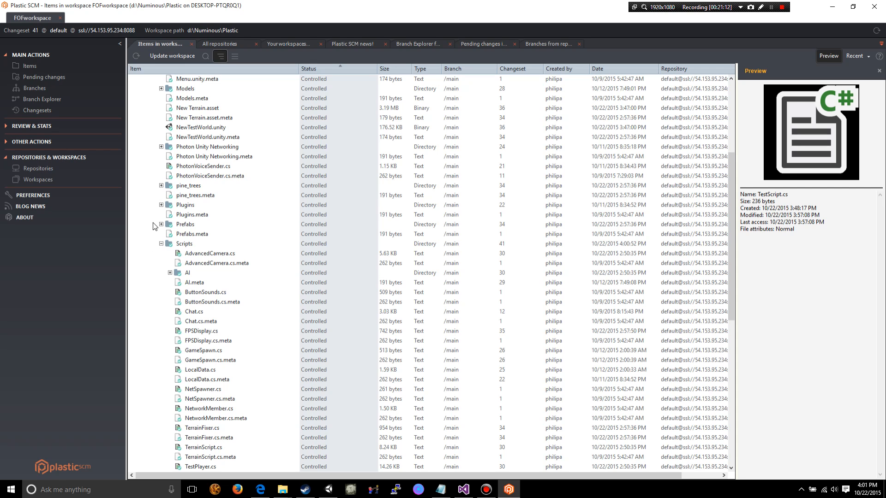
pyautogui.scroll(1, 159, 224)
pyautogui.scroll(-11, 171, 266)
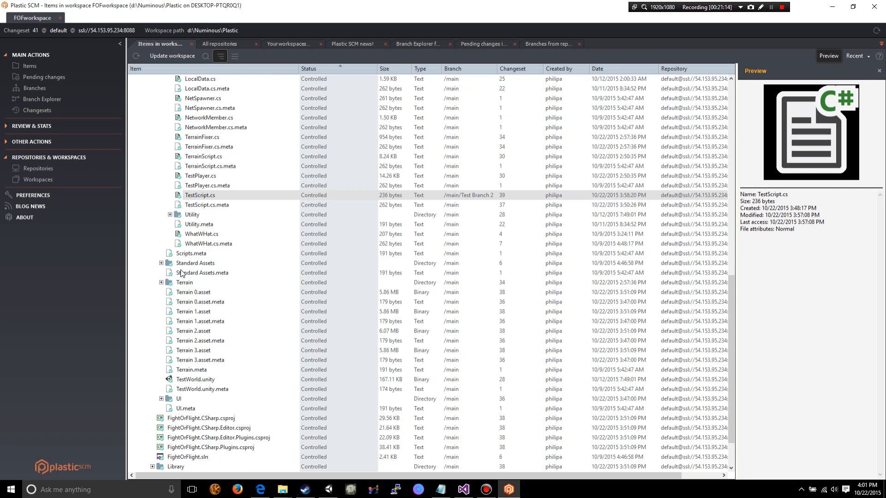
pyautogui.scroll(-2, 163, 317)
pyautogui.click(161, 350)
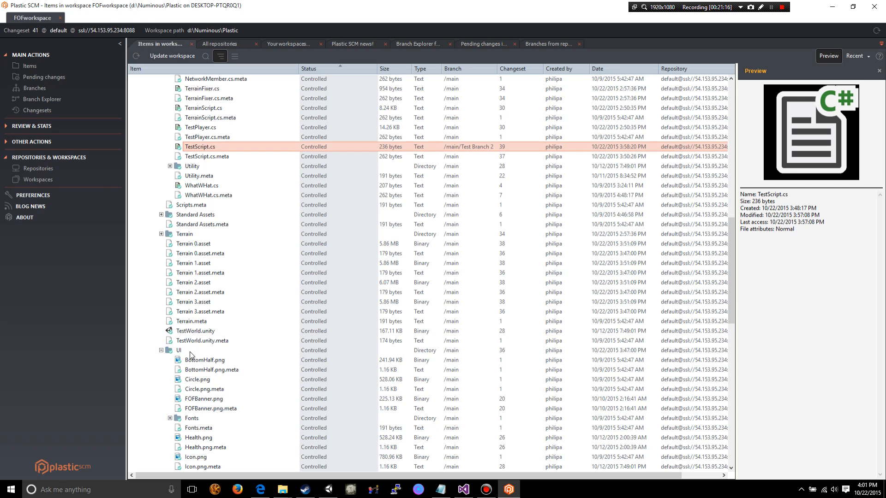
pyautogui.scroll(-1, 194, 356)
pyautogui.scroll(-5, 231, 355)
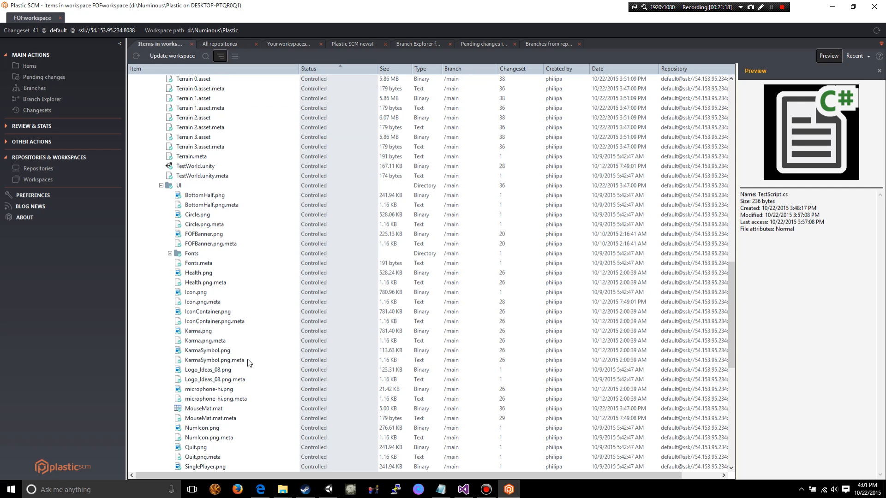
pyautogui.click(203, 331)
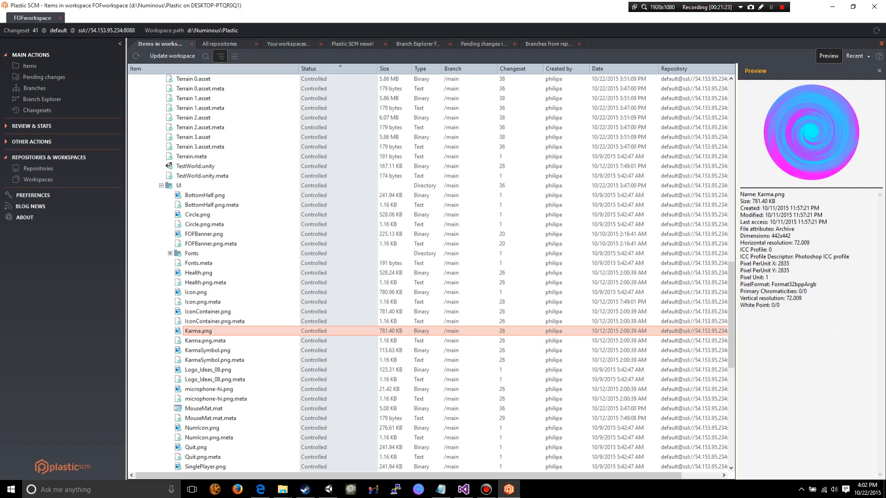
pyautogui.moveTo(816, 319); pyautogui.dragTo(753, 202)
pyautogui.click(843, 280)
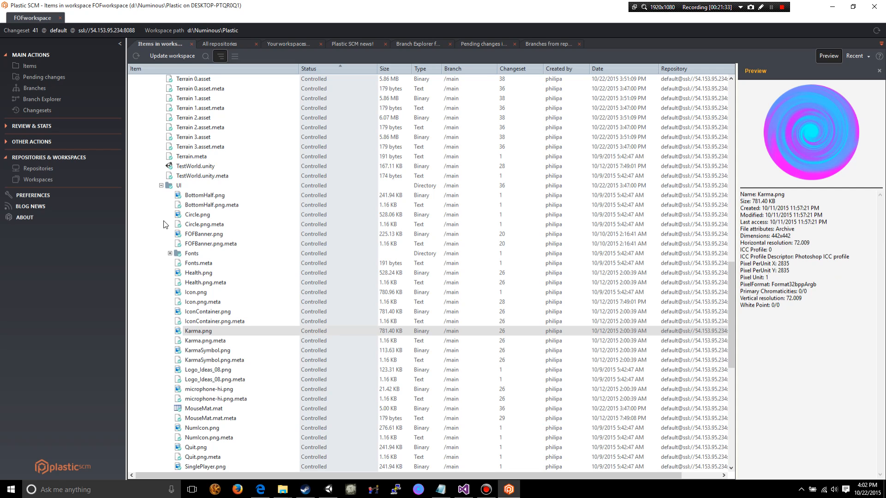
# - Collapse the d:\Numinous\Plastic root folder in the workspace items and update the workspace, accepting the confirmation
pyautogui.scroll(20, 180, 217)
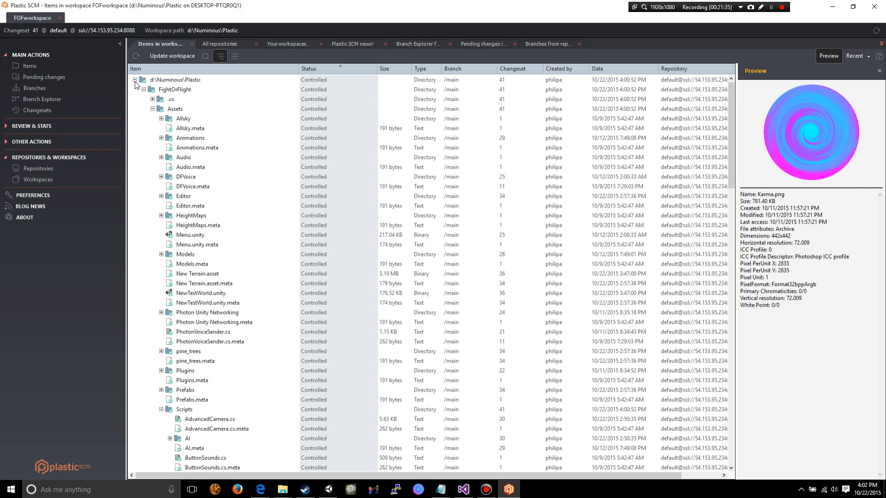
pyautogui.click(135, 80)
pyautogui.click(151, 56)
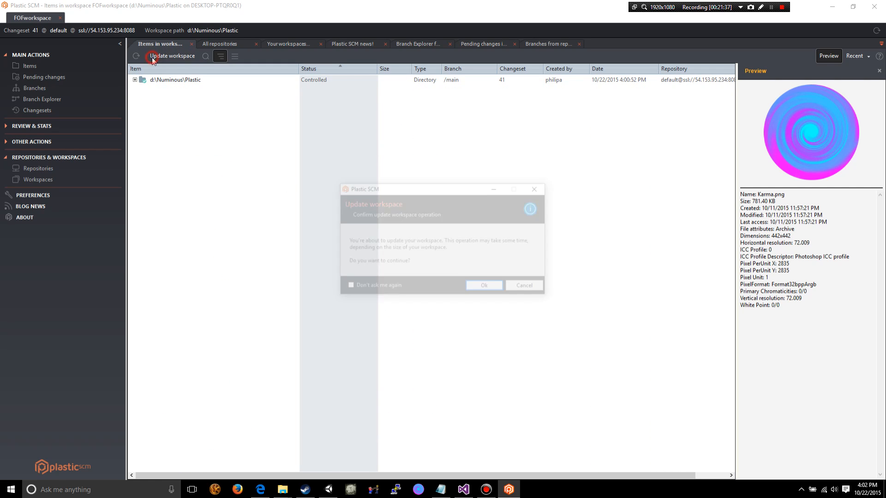
pyautogui.click(482, 285)
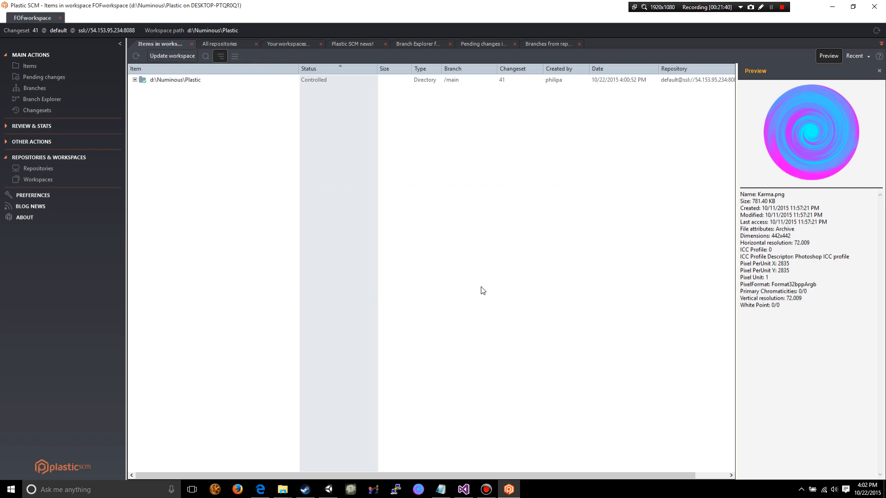
# - Expand the root folder down through FightOrFlight and Assets to the Scripts folder, and preview TestScript.cs
pyautogui.click(134, 81)
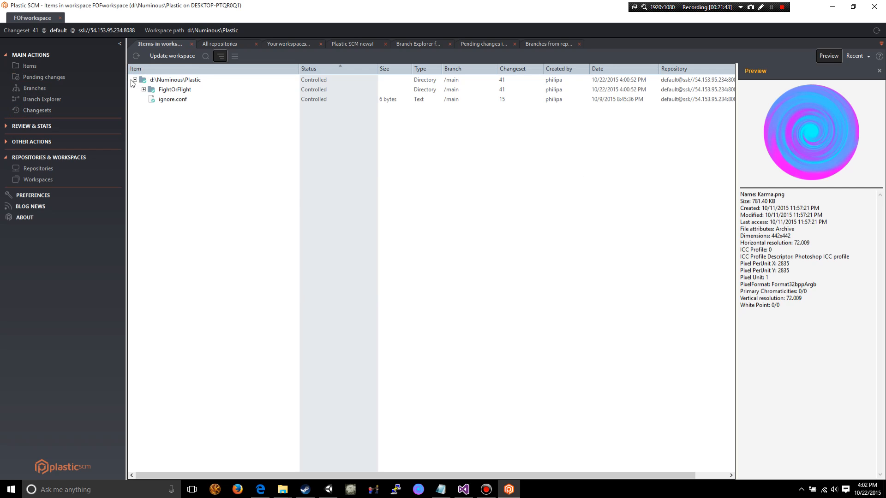
pyautogui.click(144, 89)
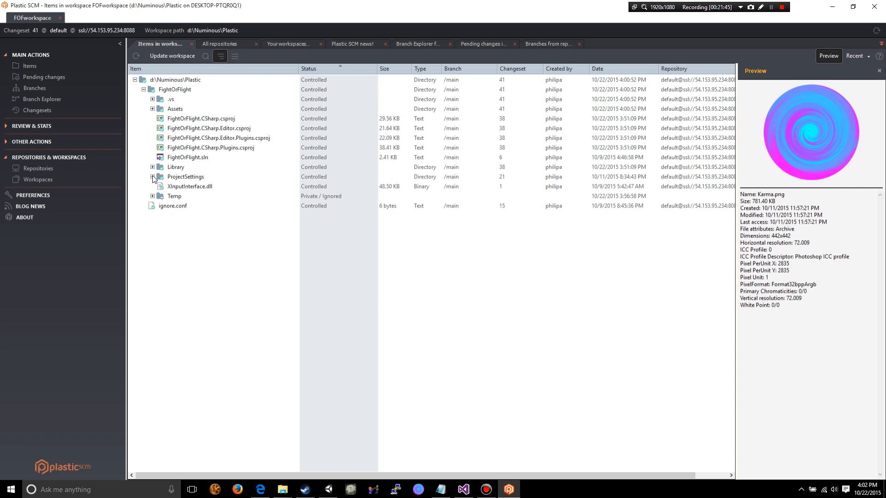
pyautogui.click(153, 109)
pyautogui.scroll(-10, 241, 237)
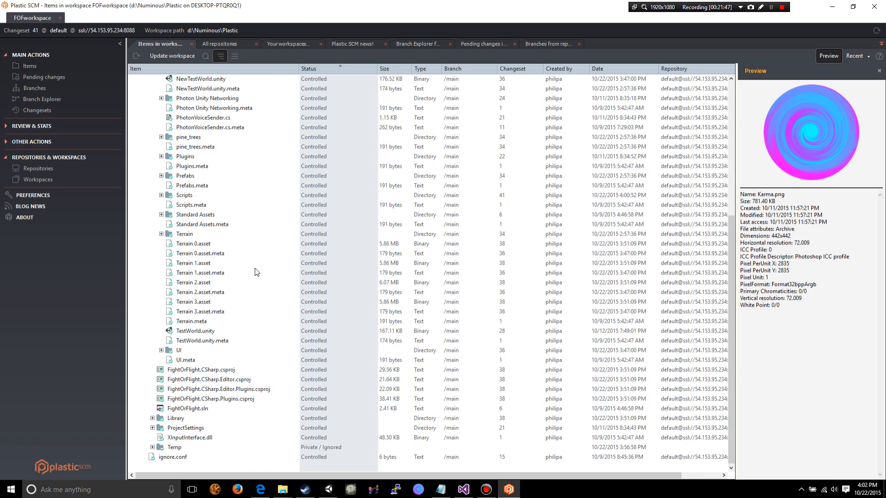
pyautogui.click(161, 196)
pyautogui.scroll(-5, 245, 307)
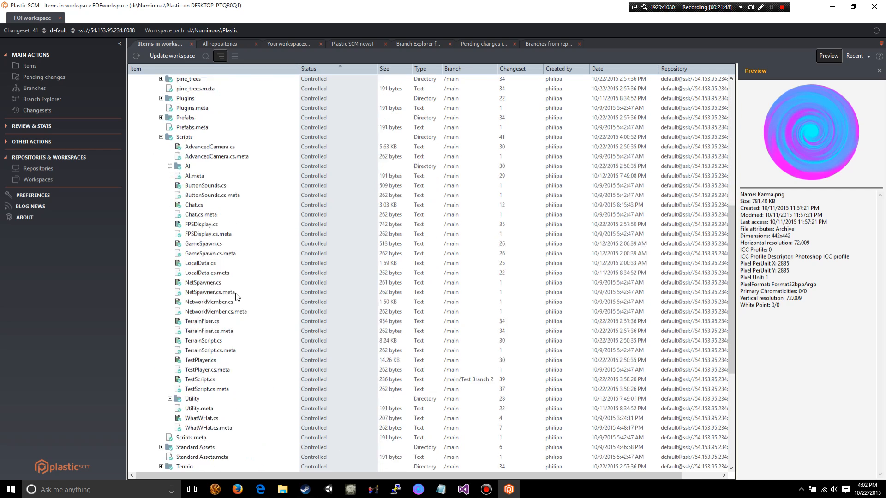
pyautogui.click(205, 283)
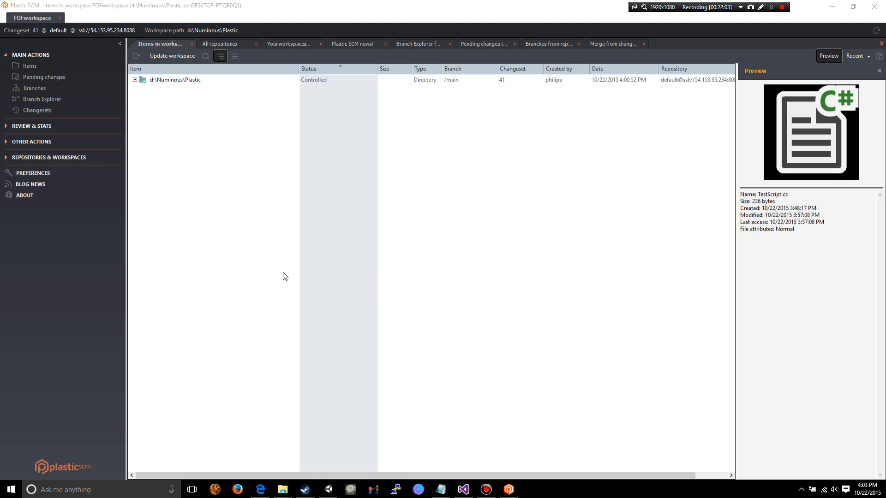
# - Show the list of repositories, select FightOrFlightContent, and bring up the list of workspaces
pyautogui.click(5, 158)
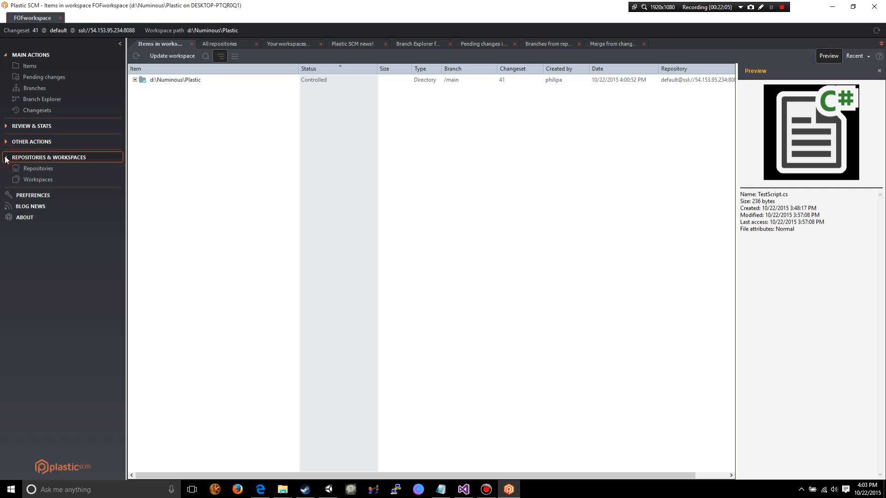
pyautogui.click(50, 170)
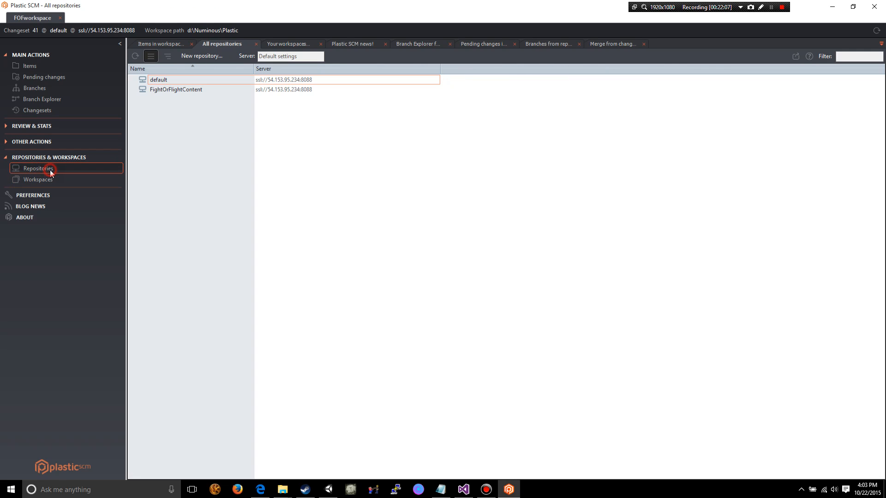
pyautogui.click(187, 90)
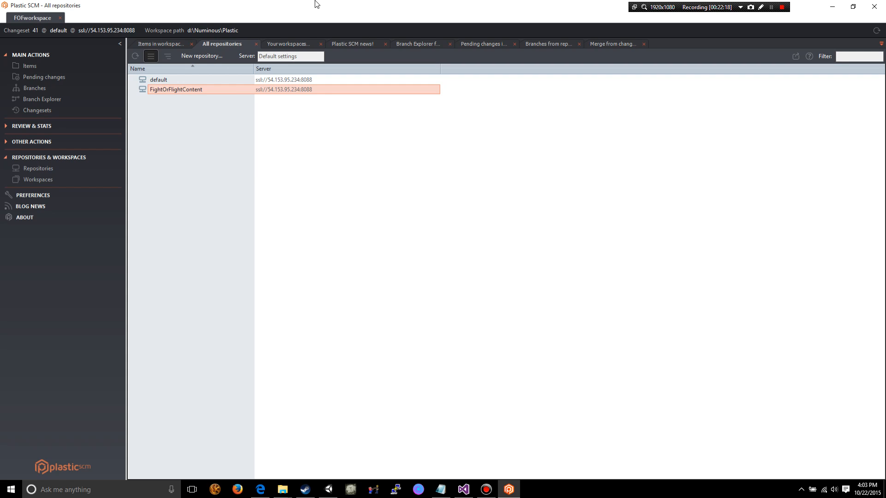
pyautogui.click(56, 183)
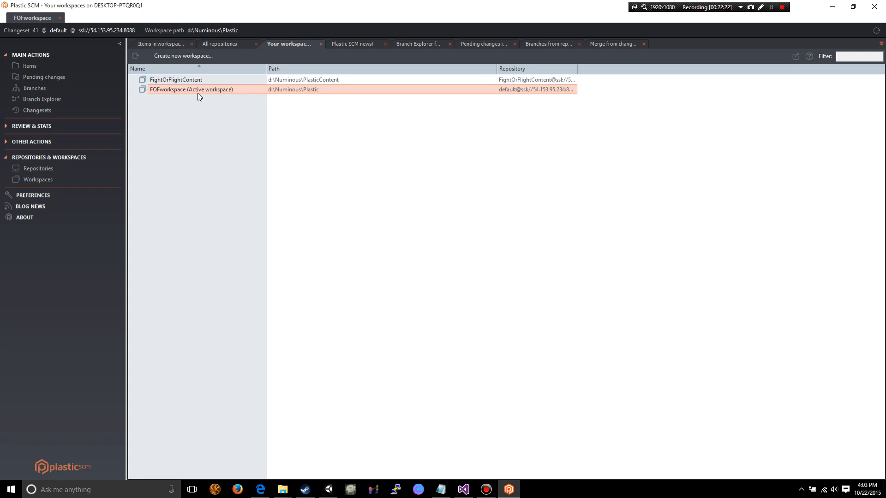
# - Show the items of FOFworkspace and expand its d:\Numinous\Plastic root folder
pyautogui.click(51, 67)
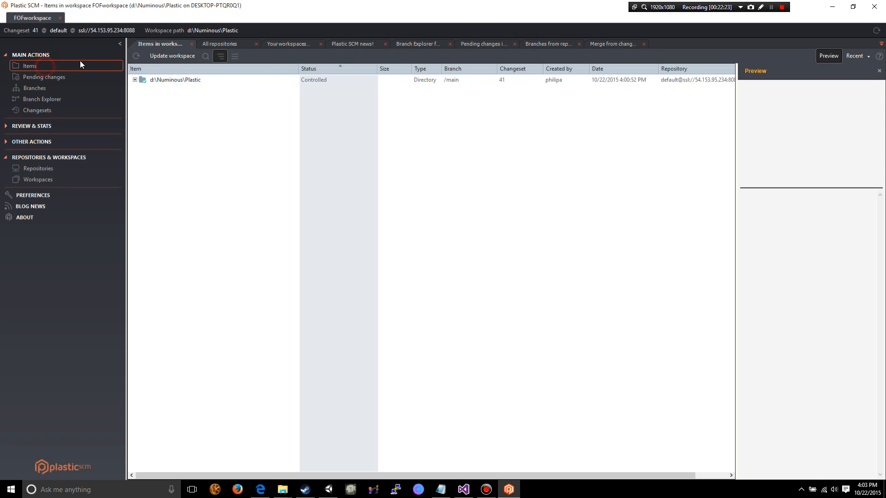
pyautogui.click(135, 80)
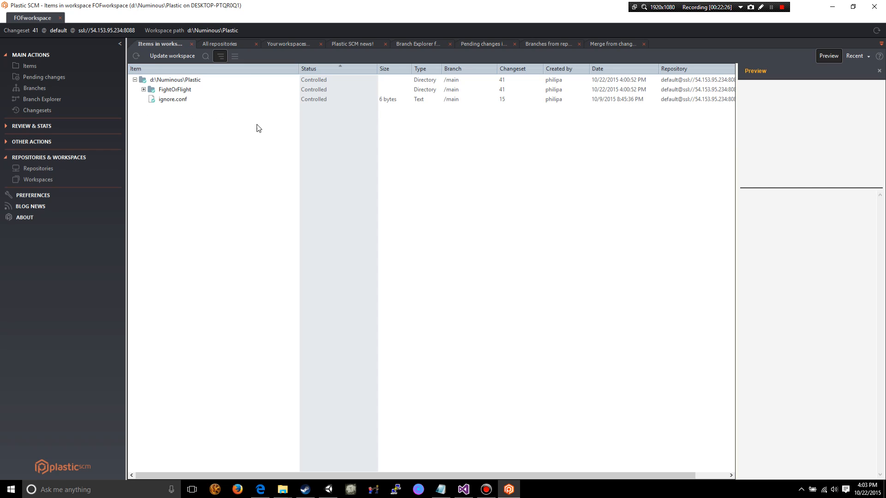
# - Return to the list of workspaces and switch to the FightOrFlightContent workspace
pyautogui.click(41, 174)
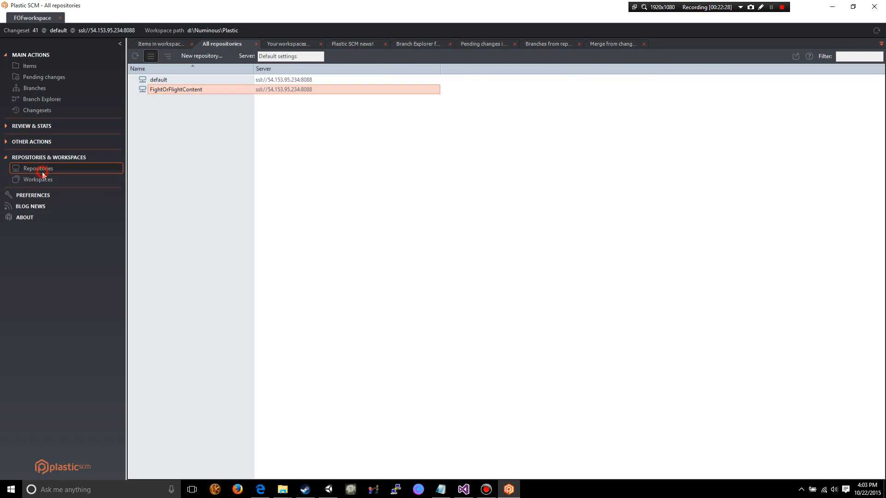
pyautogui.click(49, 179)
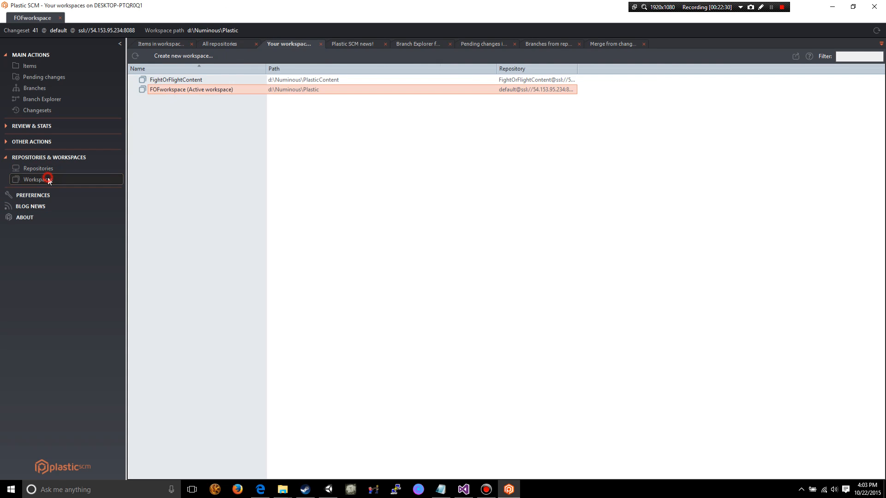
pyautogui.click(181, 81)
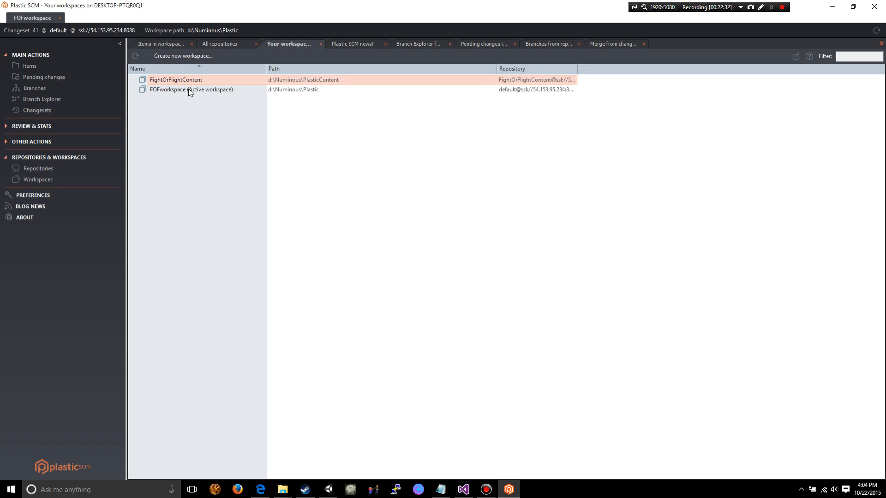
pyautogui.rightClick(179, 79)
pyautogui.click(203, 83)
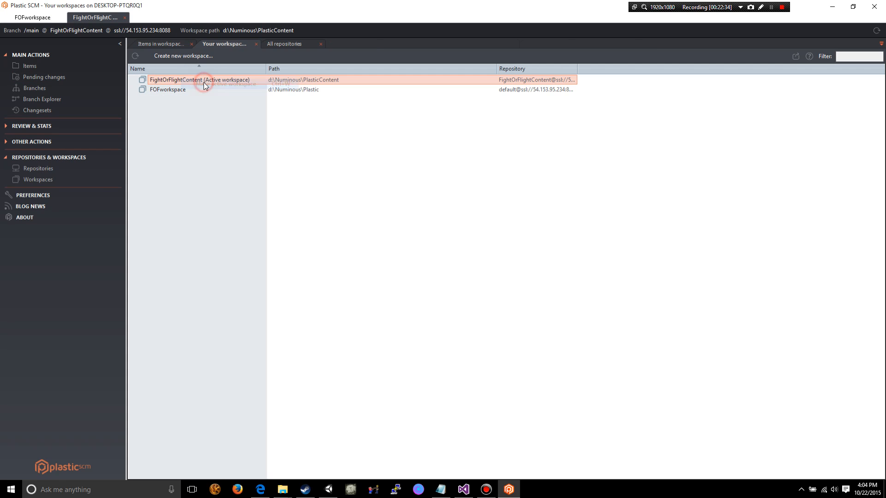
# - Update the FightOrFlightContent workspace from its items view and check the contents of the d:\Numinous\PlasticContent root folder
pyautogui.click(30, 67)
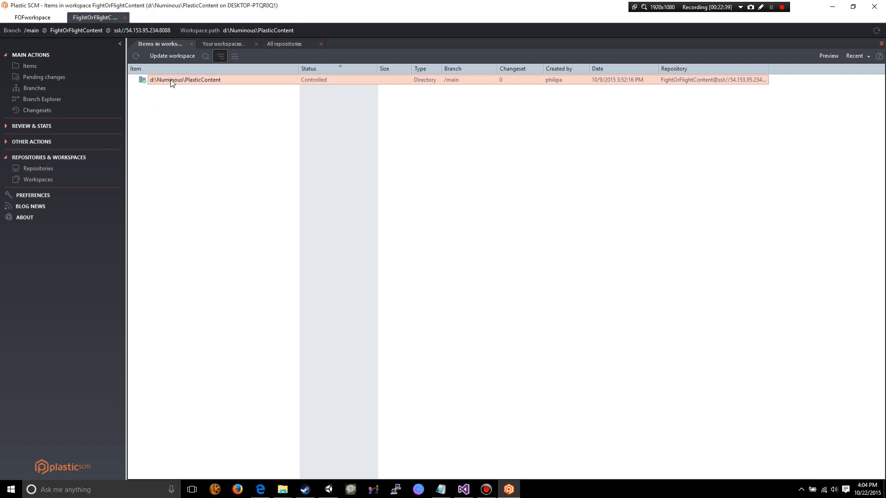
pyautogui.click(172, 56)
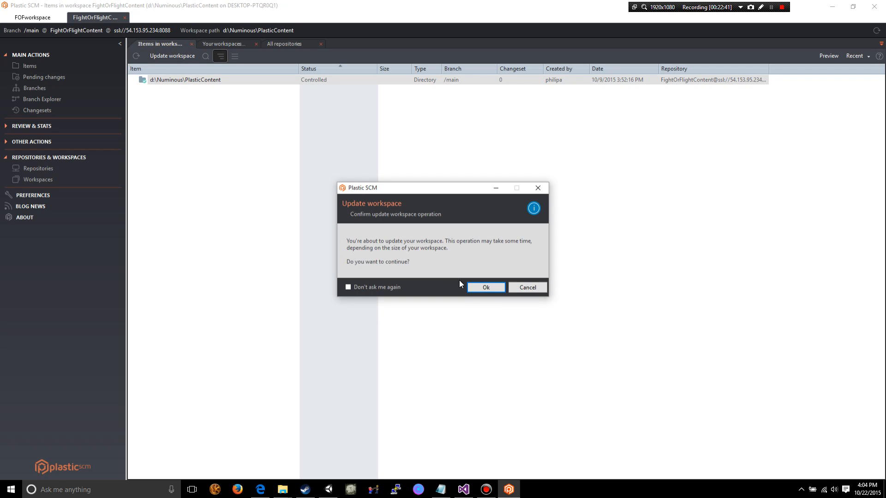
pyautogui.click(480, 286)
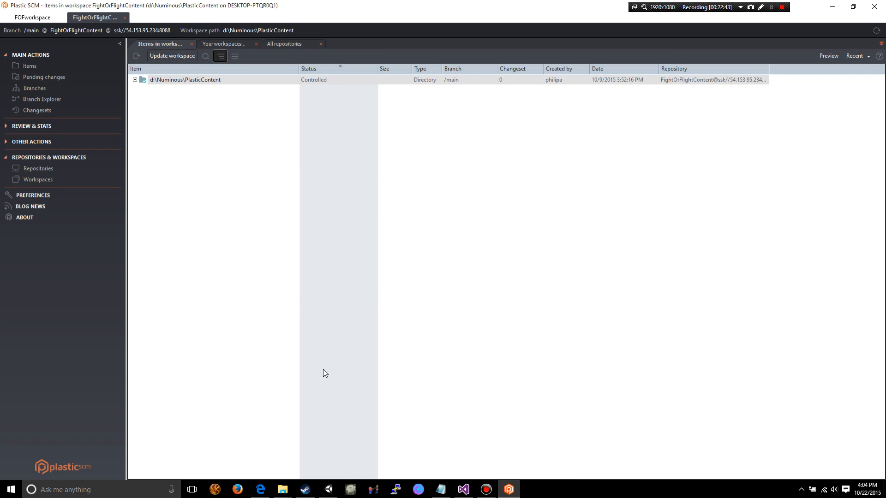
pyautogui.click(135, 80)
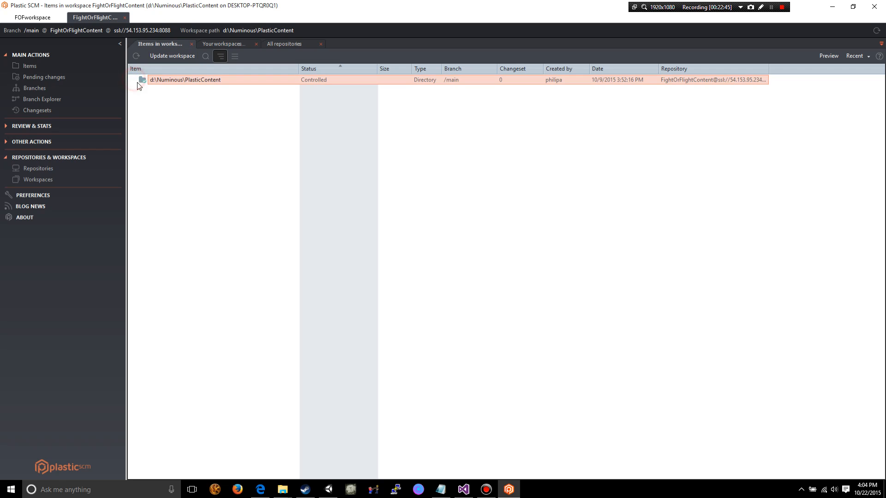
pyautogui.click(154, 82)
# - Show the list of all repositories on the server
pyautogui.click(41, 170)
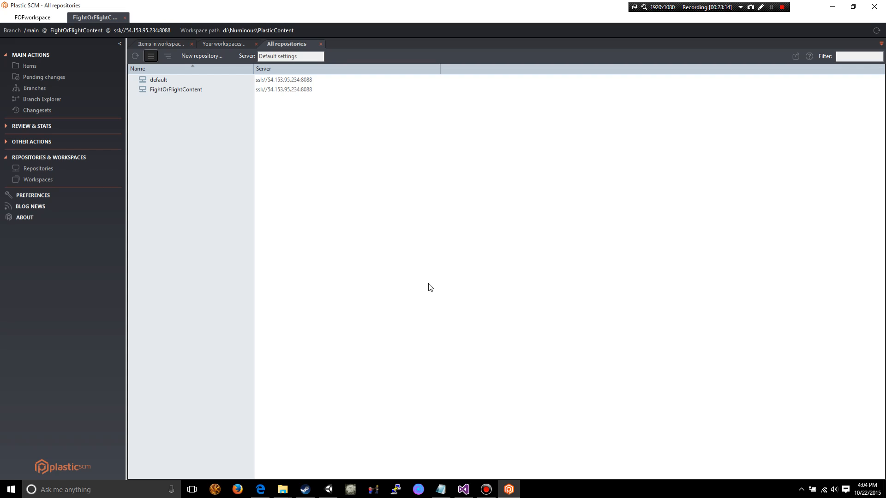
pyautogui.click(196, 58)
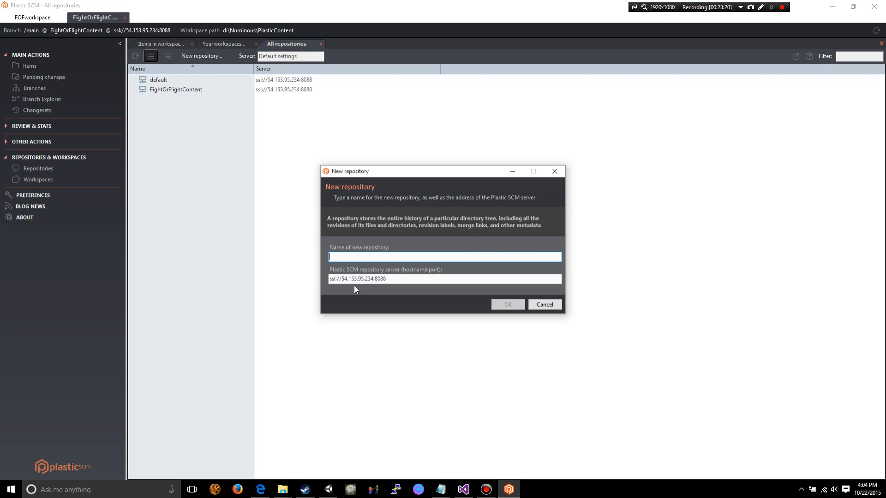
pyautogui.moveTo(415, 279); pyautogui.dragTo(322, 281)
pyautogui.click(376, 254)
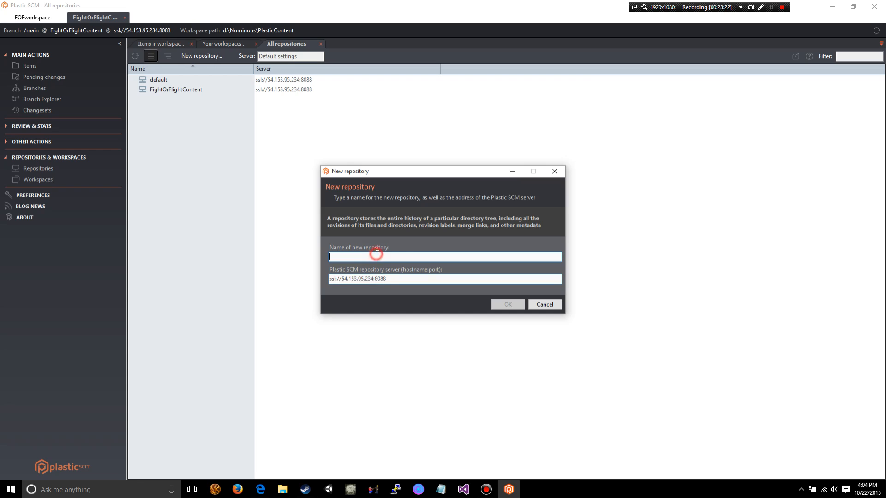
pyautogui.click(392, 256)
pyautogui.write('asldkfjlhkdsaf')
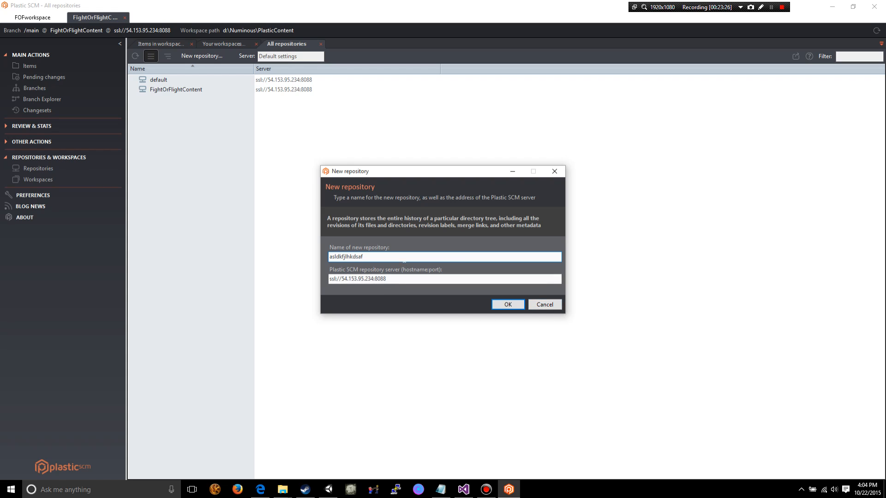
pyautogui.moveTo(401, 257); pyautogui.dragTo(260, 258)
pyautogui.press('BackSpace')
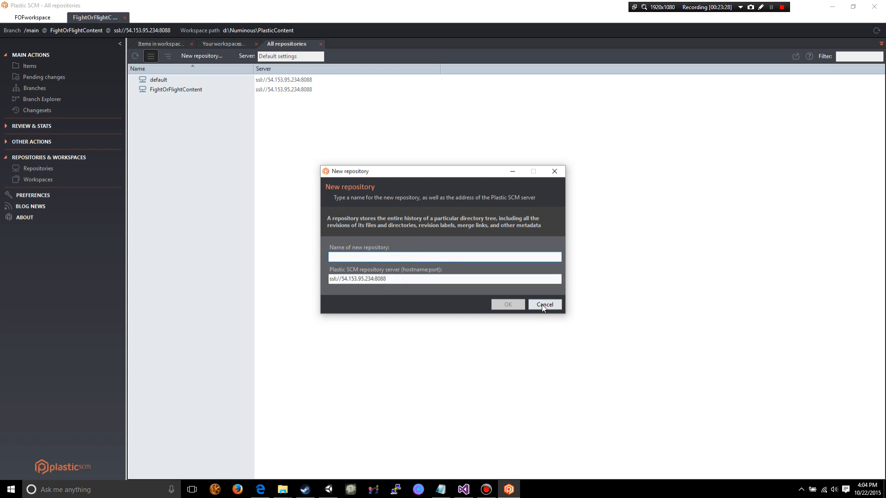
pyautogui.click(543, 304)
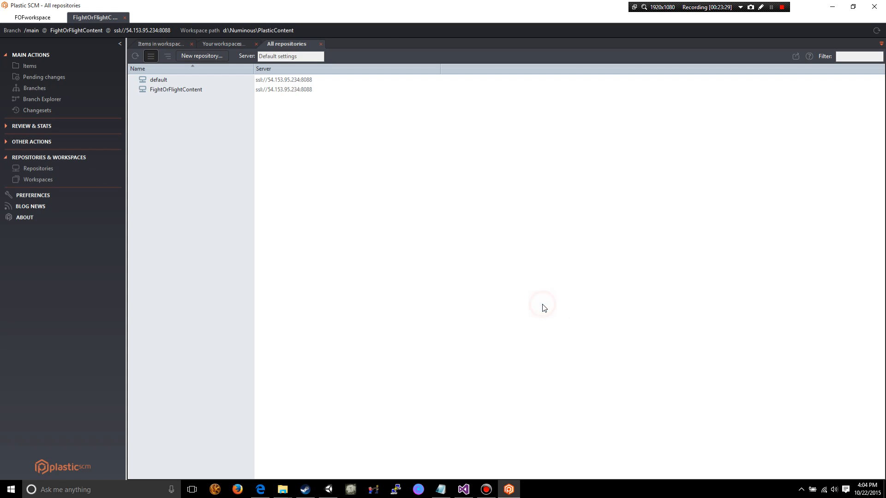
pyautogui.rightClick(185, 92)
pyautogui.click(583, 207)
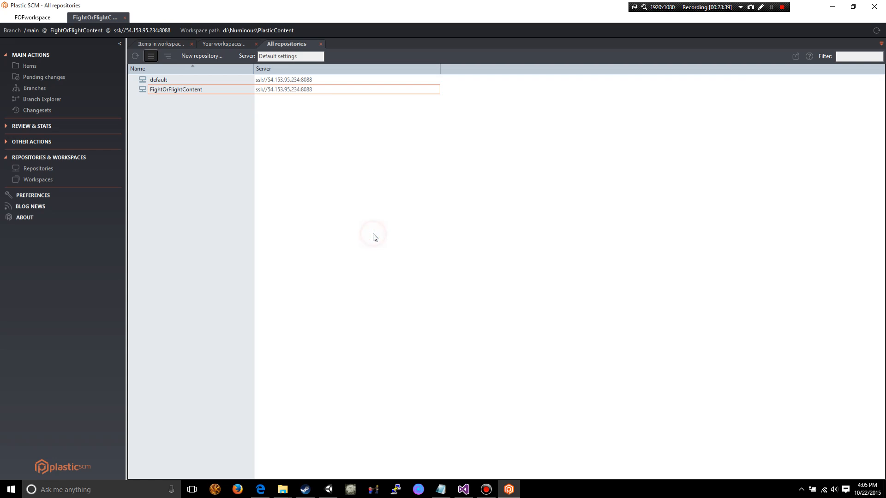
pyautogui.click(194, 82)
pyautogui.click(184, 90)
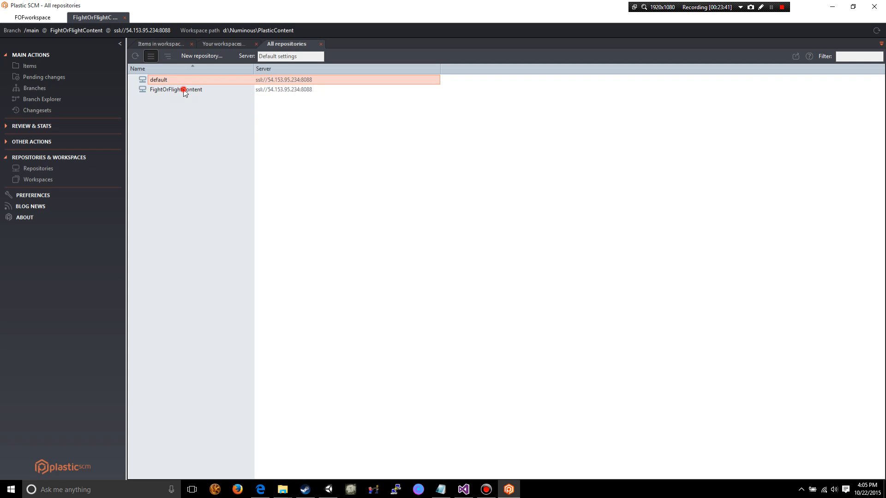
pyautogui.click(196, 118)
pyautogui.click(175, 80)
pyautogui.click(200, 162)
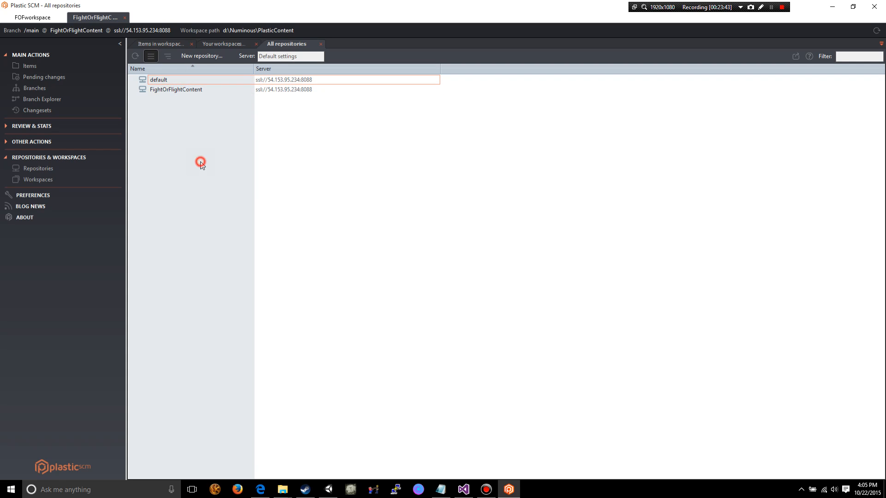
pyautogui.click(283, 56)
pyautogui.click(223, 177)
pyautogui.click(175, 82)
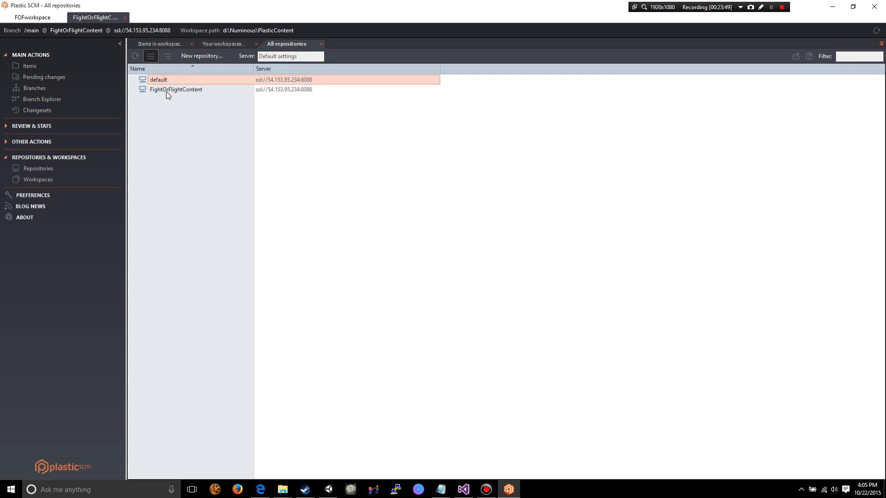
# - Review the permissions of the FightOrFlightContent repository and the users and groups available to add, leaving both without changes
pyautogui.rightClick(167, 92)
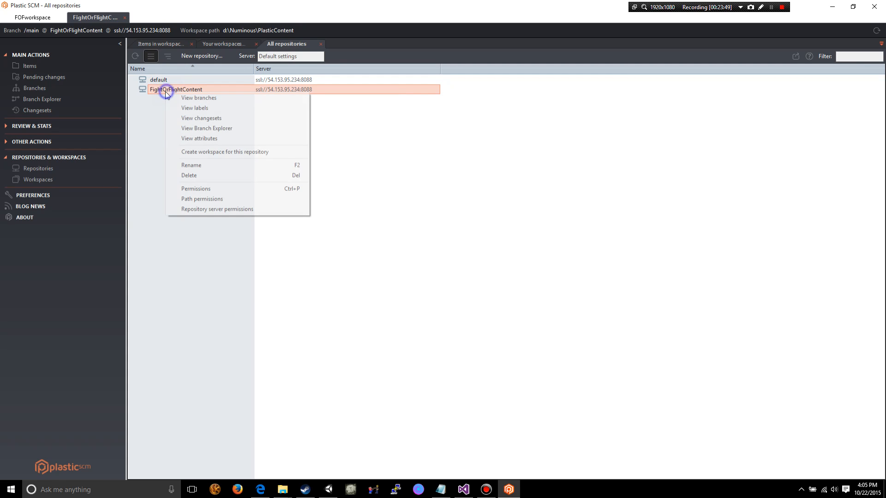
pyautogui.click(219, 188)
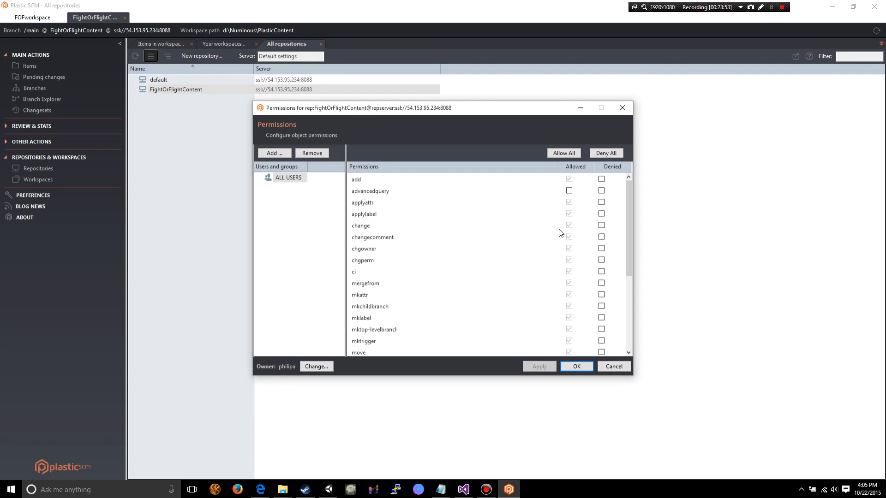
pyautogui.click(283, 180)
pyautogui.click(281, 155)
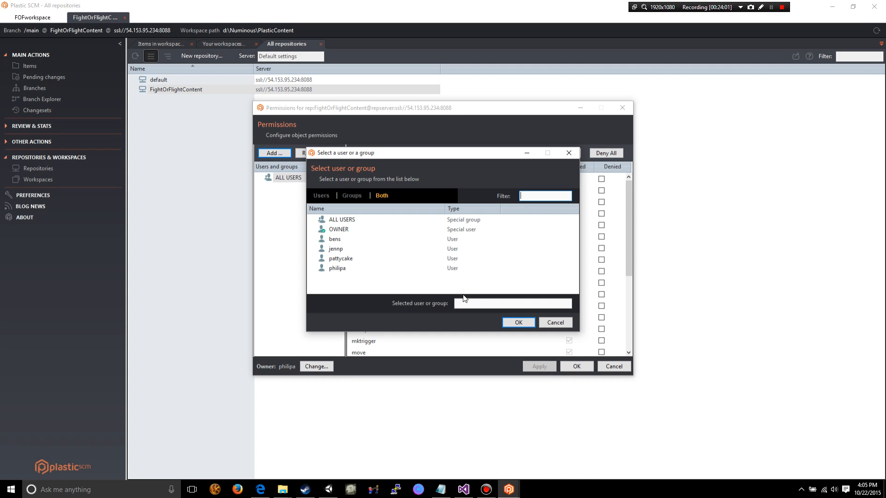
pyautogui.click(554, 324)
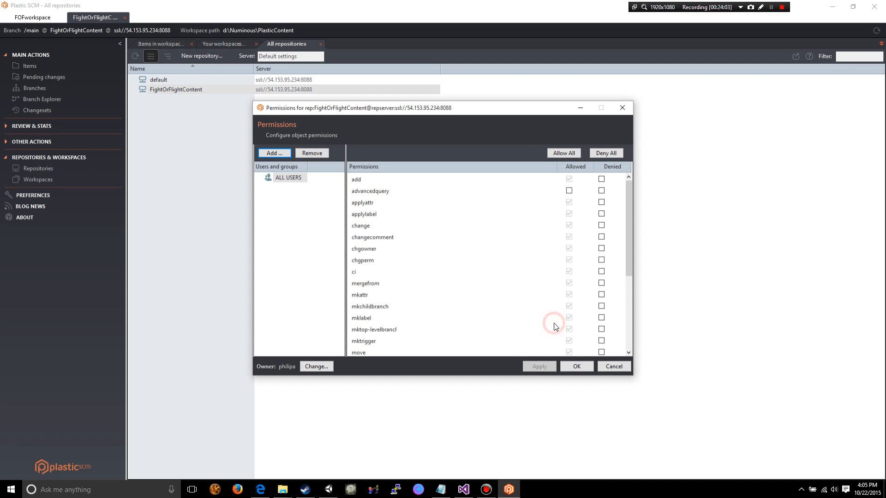
pyautogui.click(610, 369)
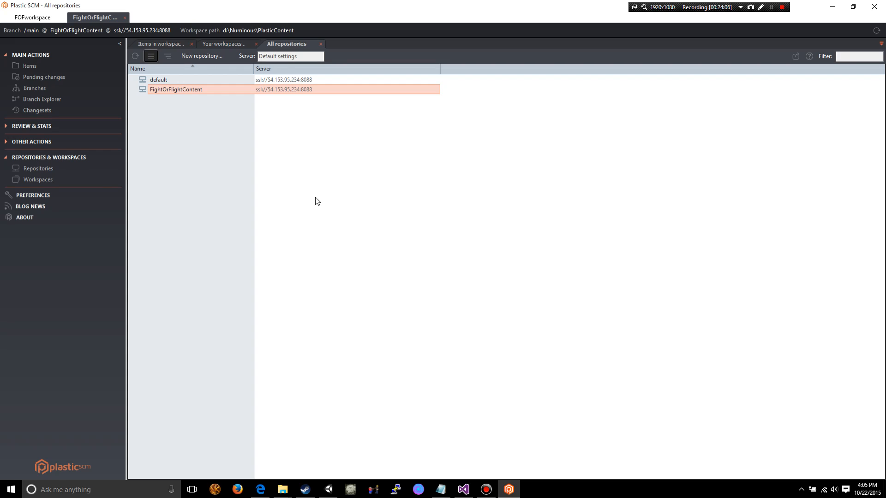
pyautogui.click(317, 200)
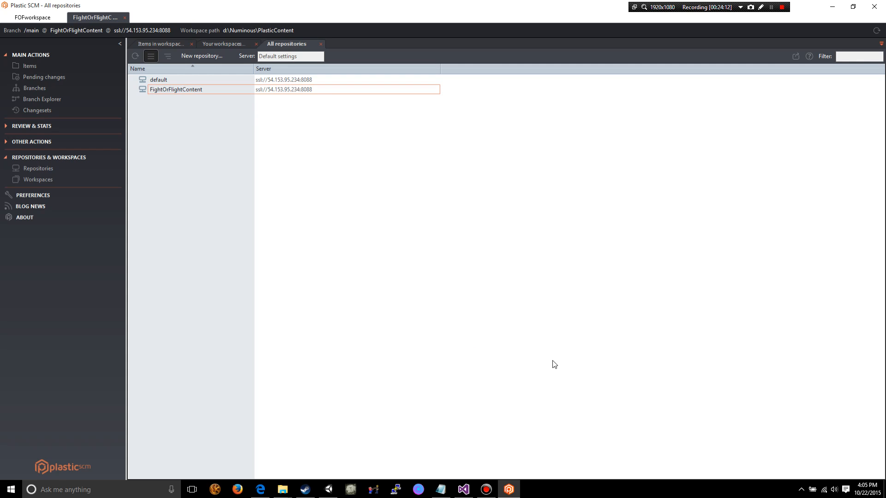
pyautogui.click(497, 300)
pyautogui.click(333, 202)
pyautogui.click(308, 169)
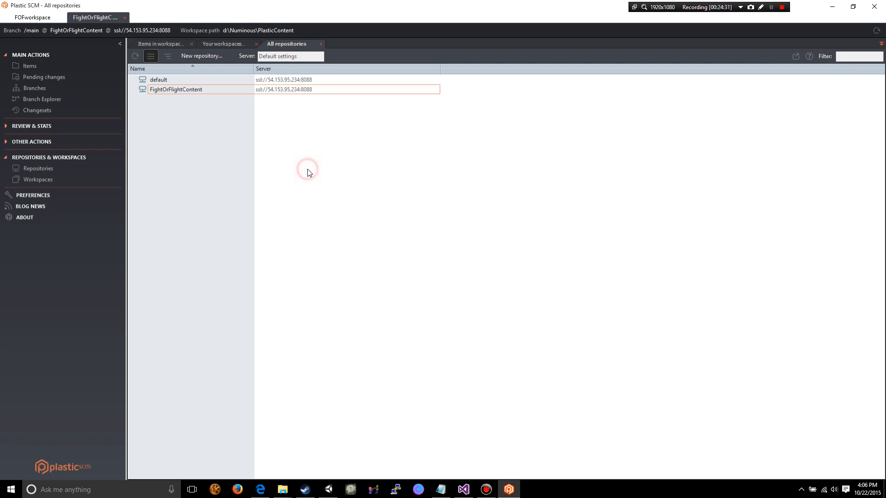
pyautogui.click(176, 91)
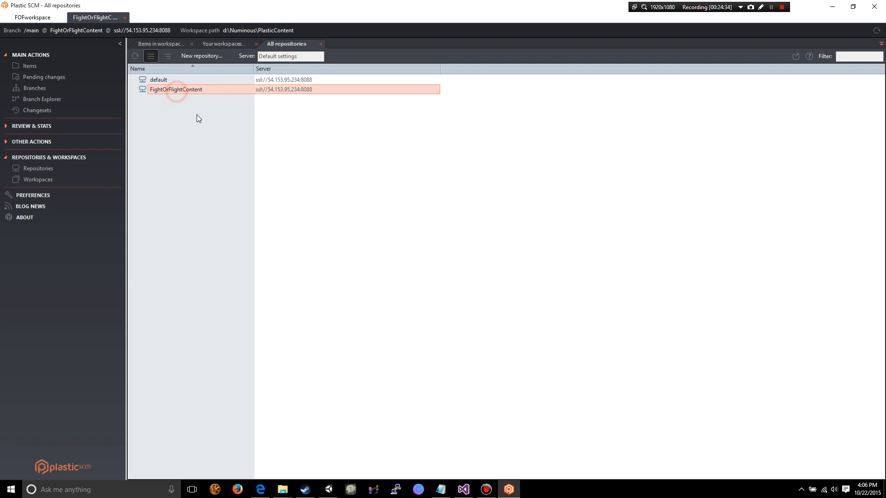
pyautogui.click(288, 143)
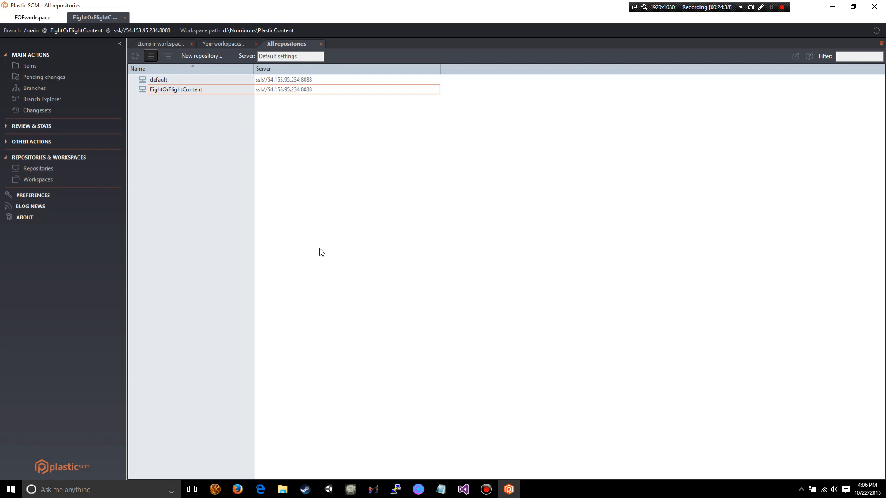
pyautogui.click(369, 237)
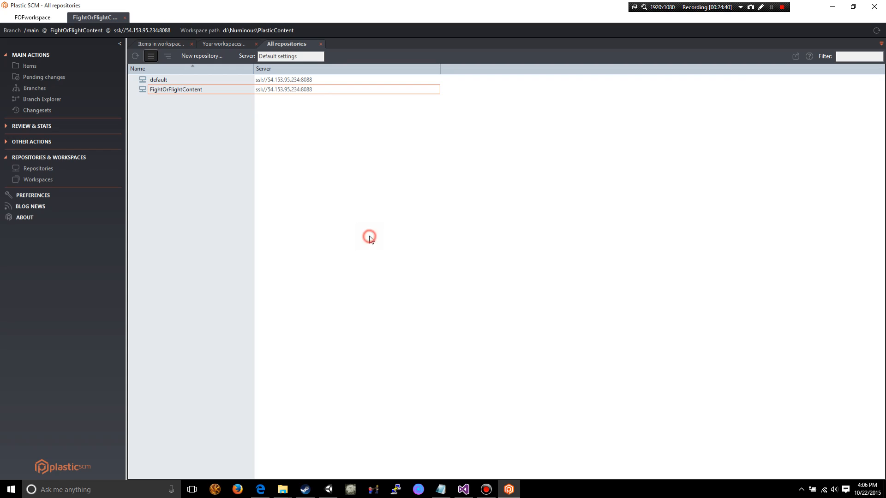
pyautogui.click(401, 217)
pyautogui.click(6, 160)
pyautogui.click(417, 190)
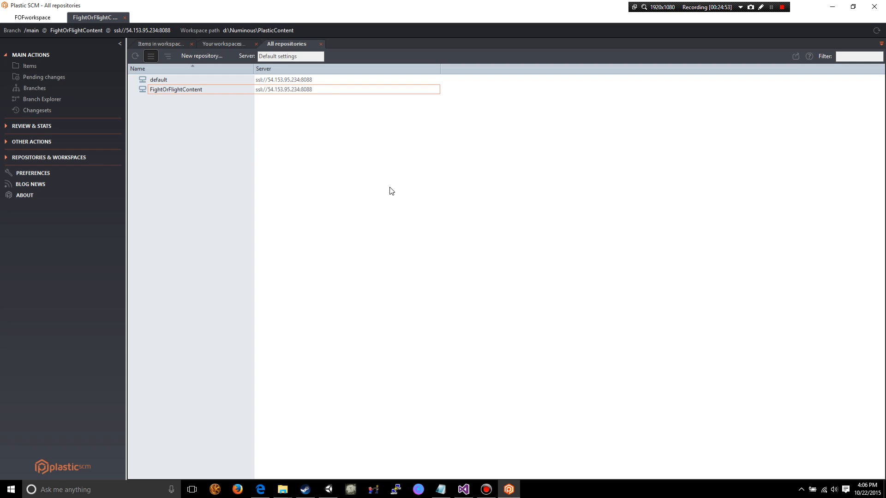
pyautogui.click(6, 160)
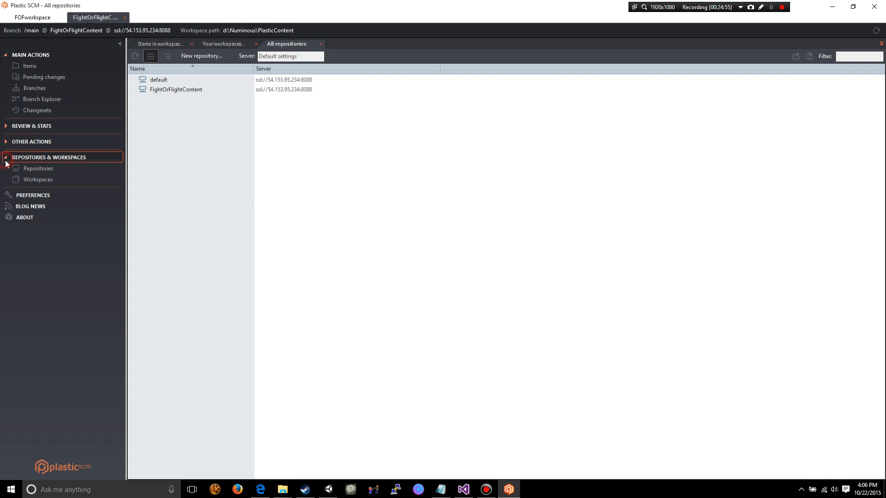